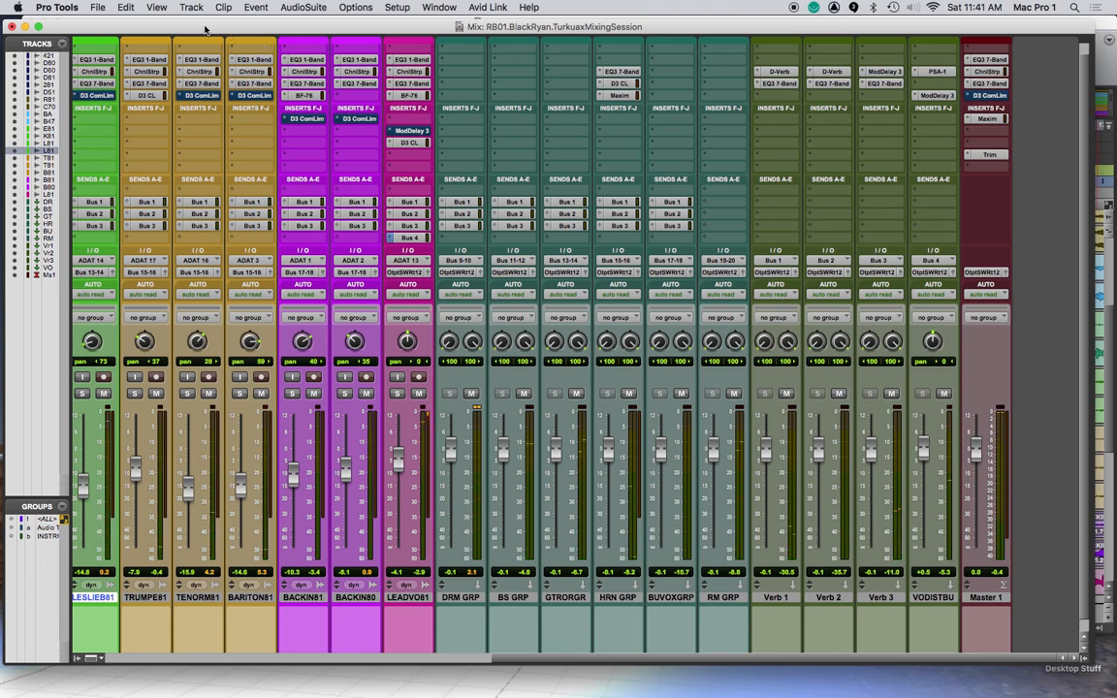
Set the BACKIN81 track's automation mode to touch in the Mix window
{"action": "key", "text": "super+equal"}
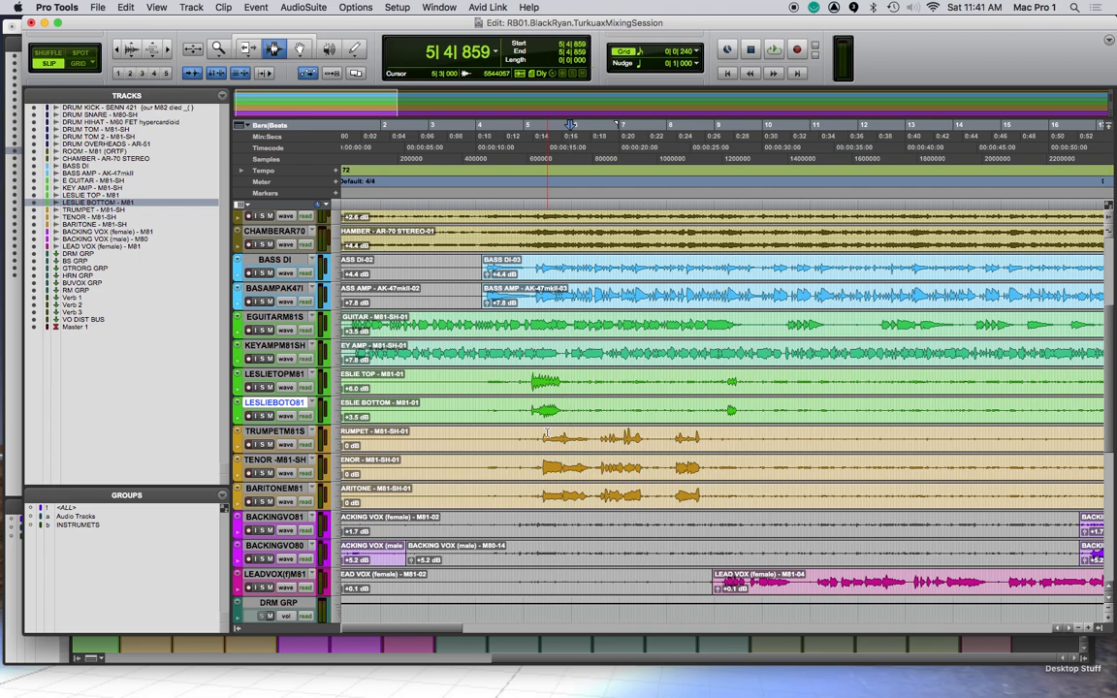
{"action": "key", "text": "super+equal"}
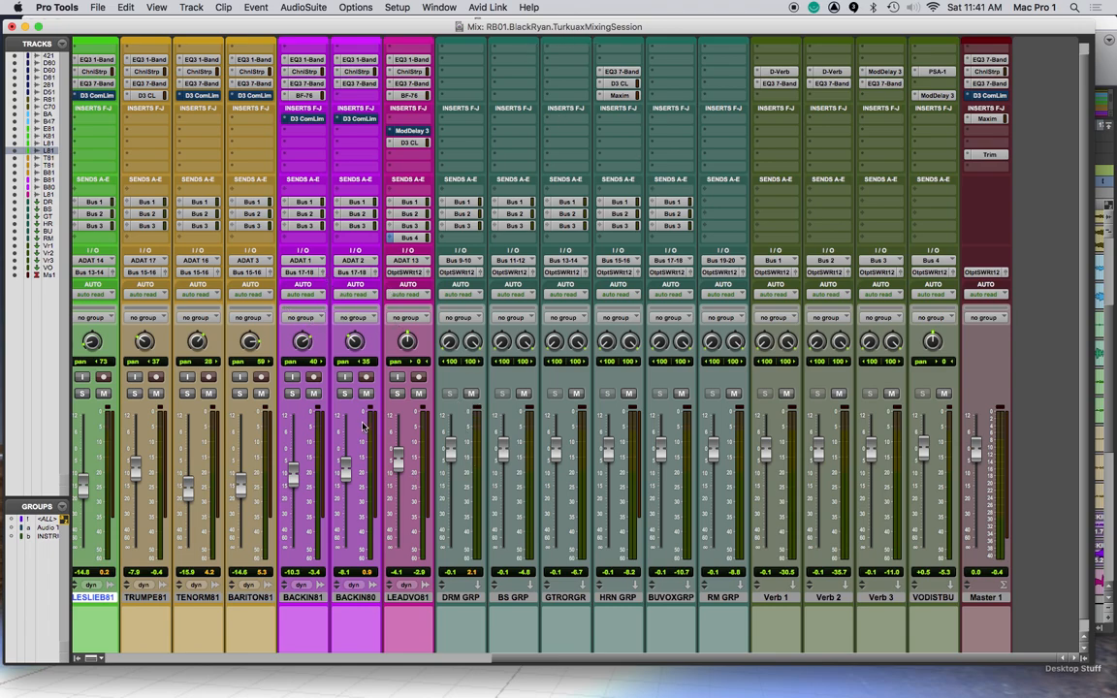
{"action": "left_click", "coordinate": [317, 295]}
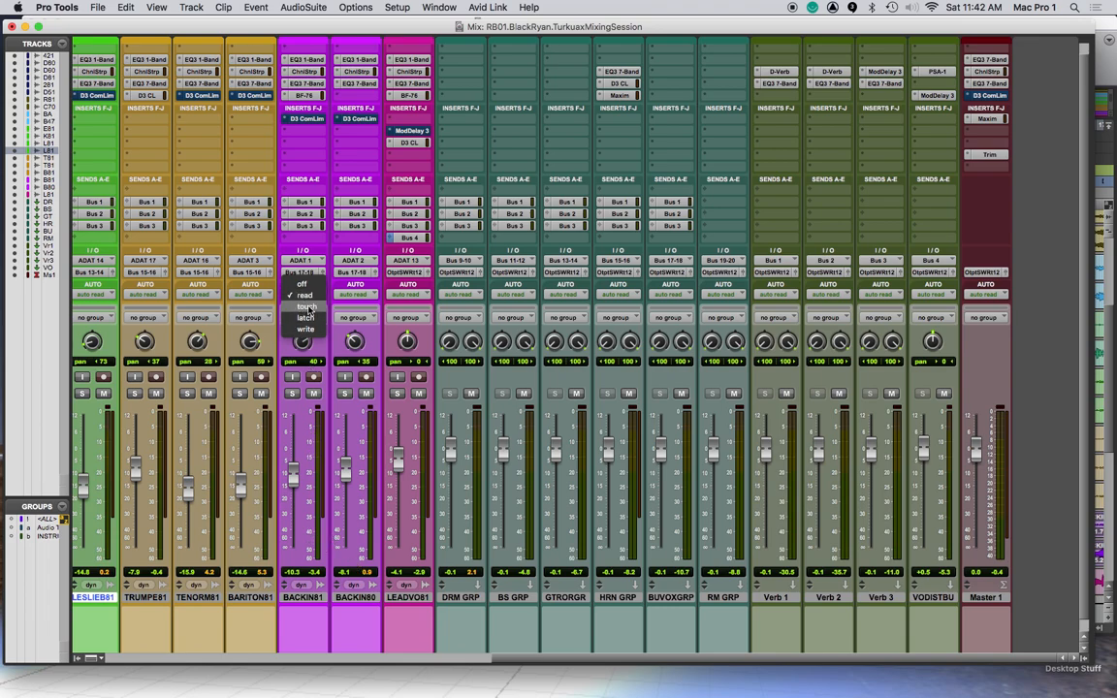
{"action": "left_click", "coordinate": [307, 307]}
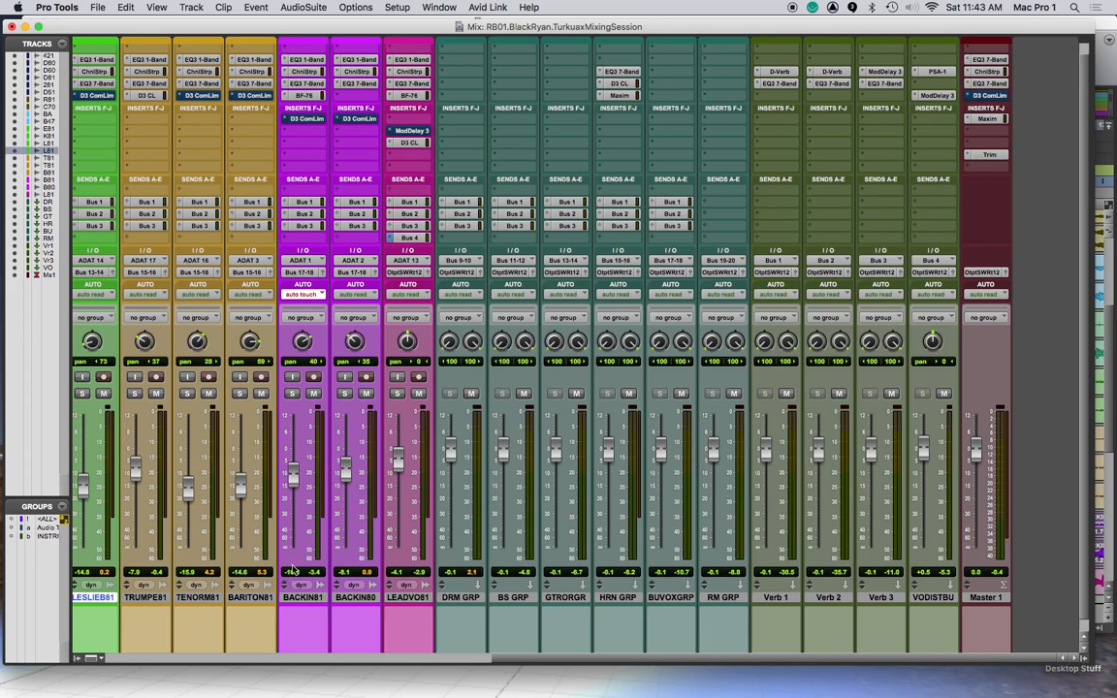
Record a touch automation pass on BACKIN81, raising its volume to about +7.2 dB before letting it return, and stop playback
{"action": "left_click", "coordinate": [296, 481]}
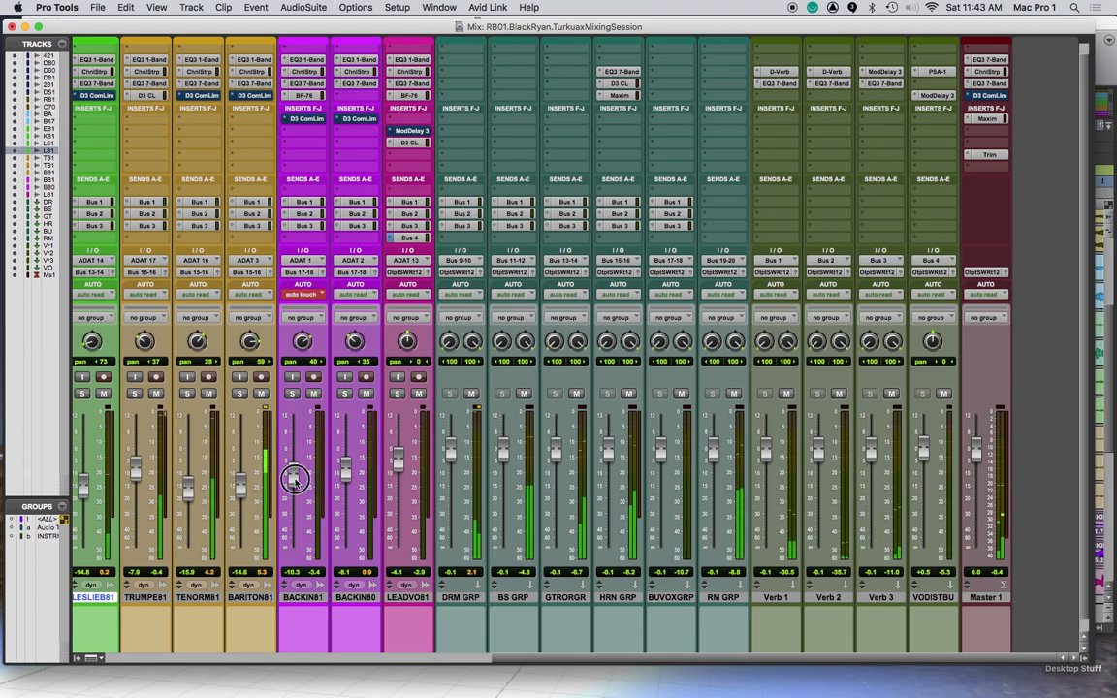
{"action": "left_click_drag", "start_coordinate": [296, 480], "coordinate": [295, 434]}
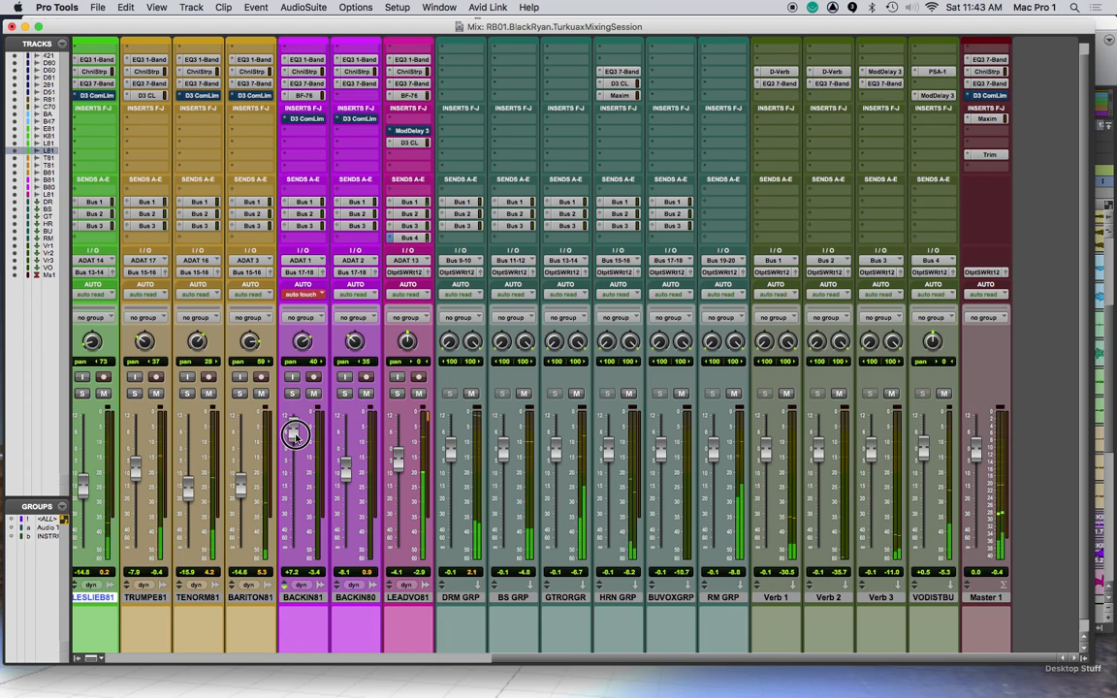
{"action": "left_click_drag", "start_coordinate": [296, 438], "coordinate": [319, 483]}
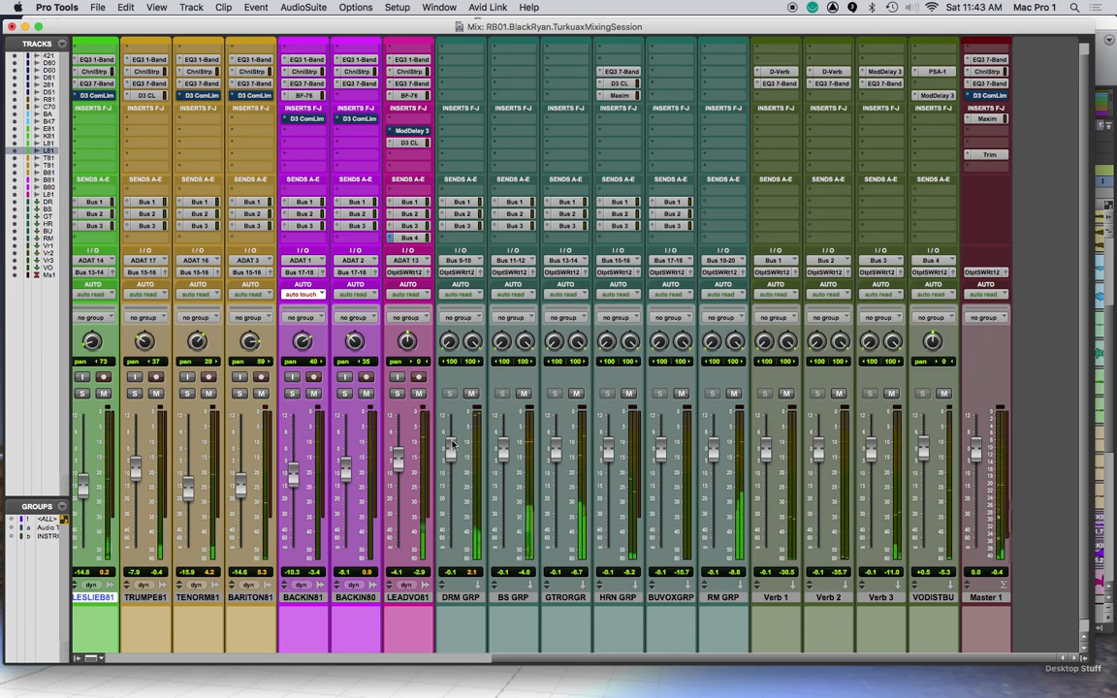
{"action": "key", "text": "space"}
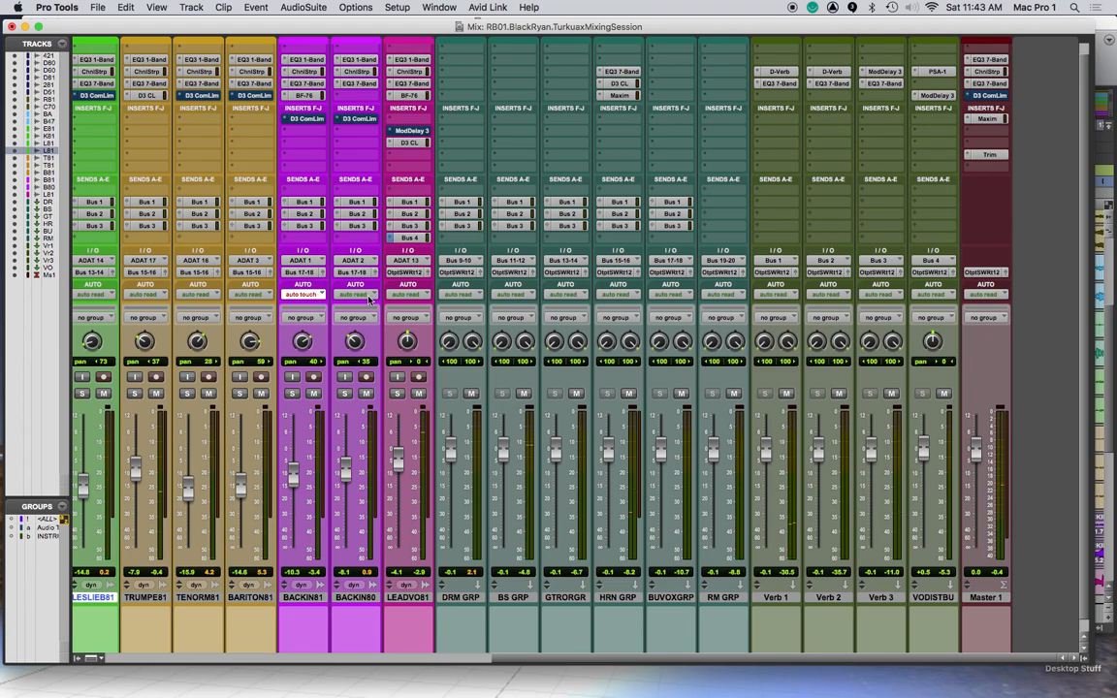
Set the BARITON81 track's automation mode to latch and return the BACKIN81 track to read
{"action": "left_click", "coordinate": [266, 294]}
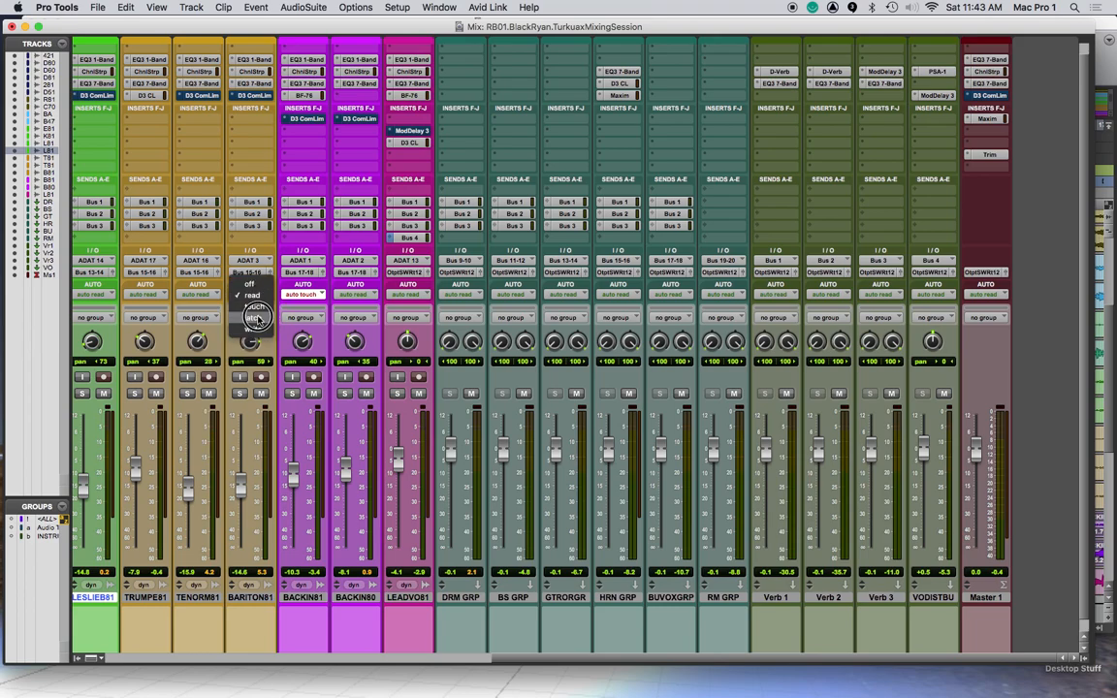
{"action": "left_click", "coordinate": [256, 318]}
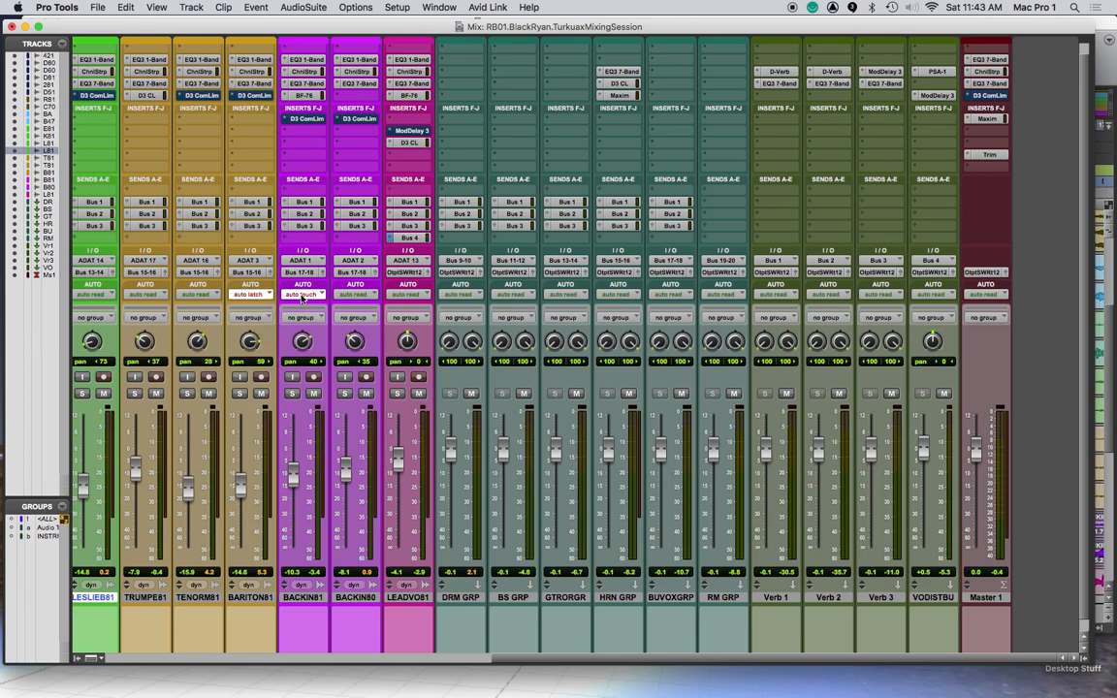
{"action": "left_click", "coordinate": [317, 294]}
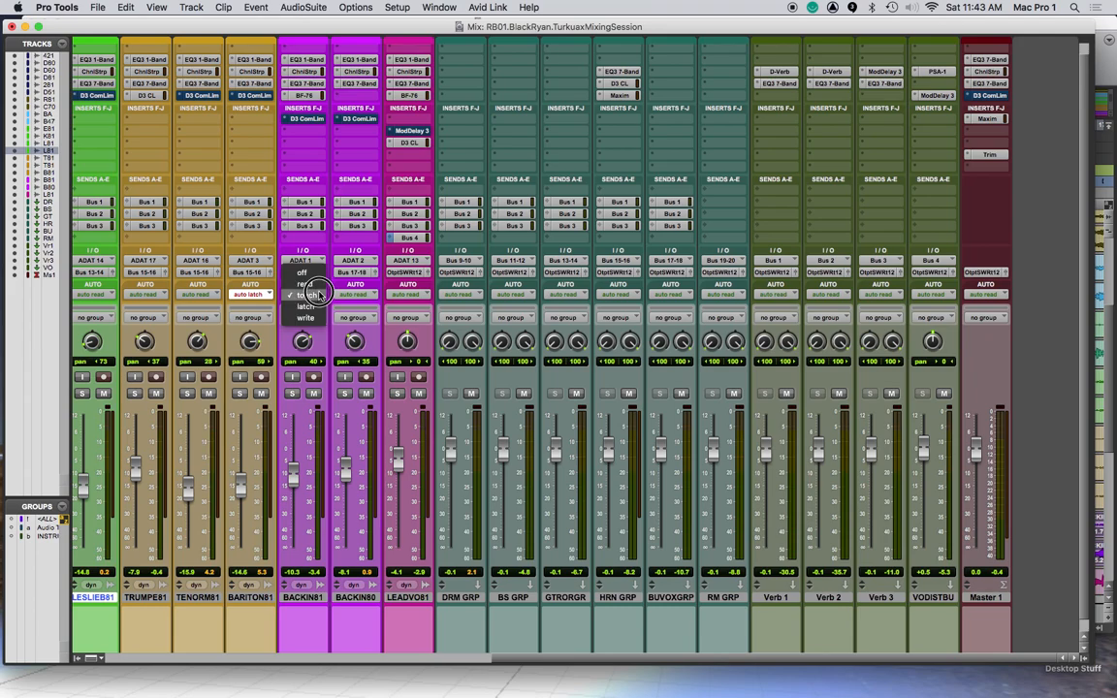
{"action": "left_click", "coordinate": [306, 283]}
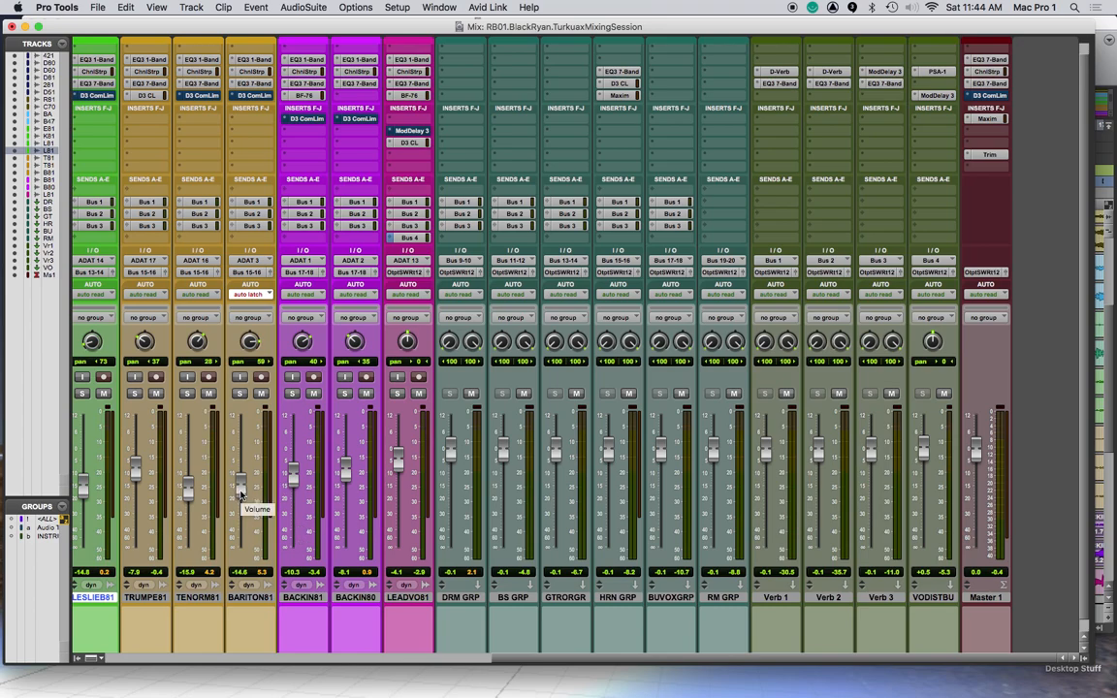
Record a latch automation pass moving BARITON81's volume up to about -2.2 dB and back down, and undo it
{"action": "key", "text": "space"}
{"action": "left_click_drag", "start_coordinate": [240, 489], "coordinate": [246, 463]}
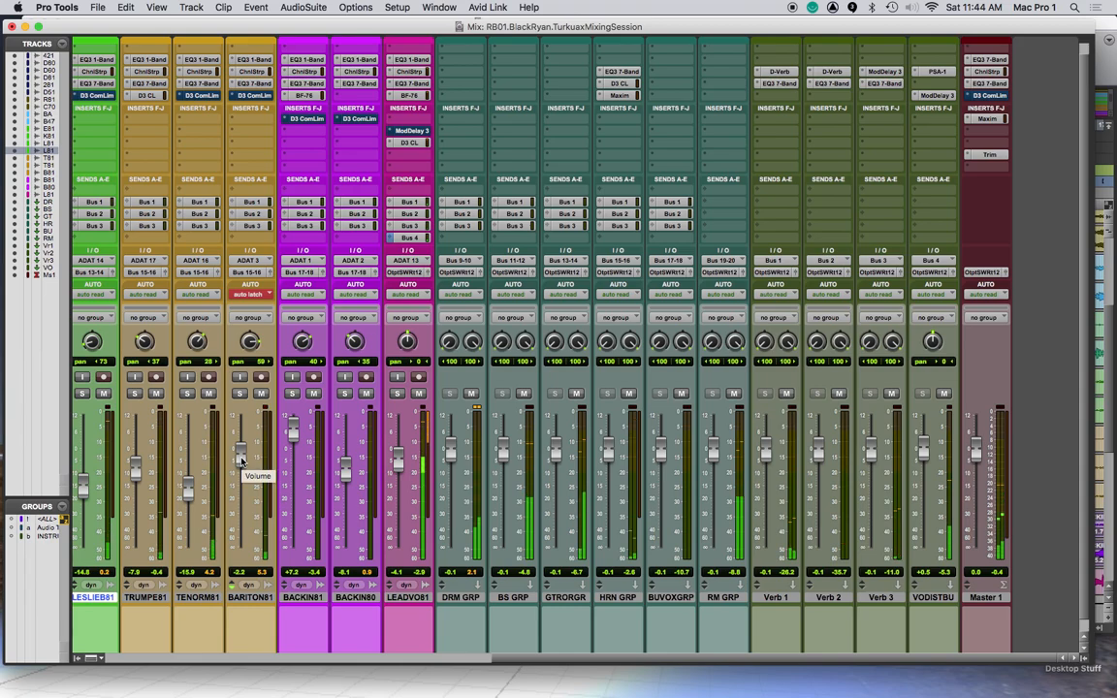
{"action": "left_click_drag", "start_coordinate": [241, 462], "coordinate": [240, 493]}
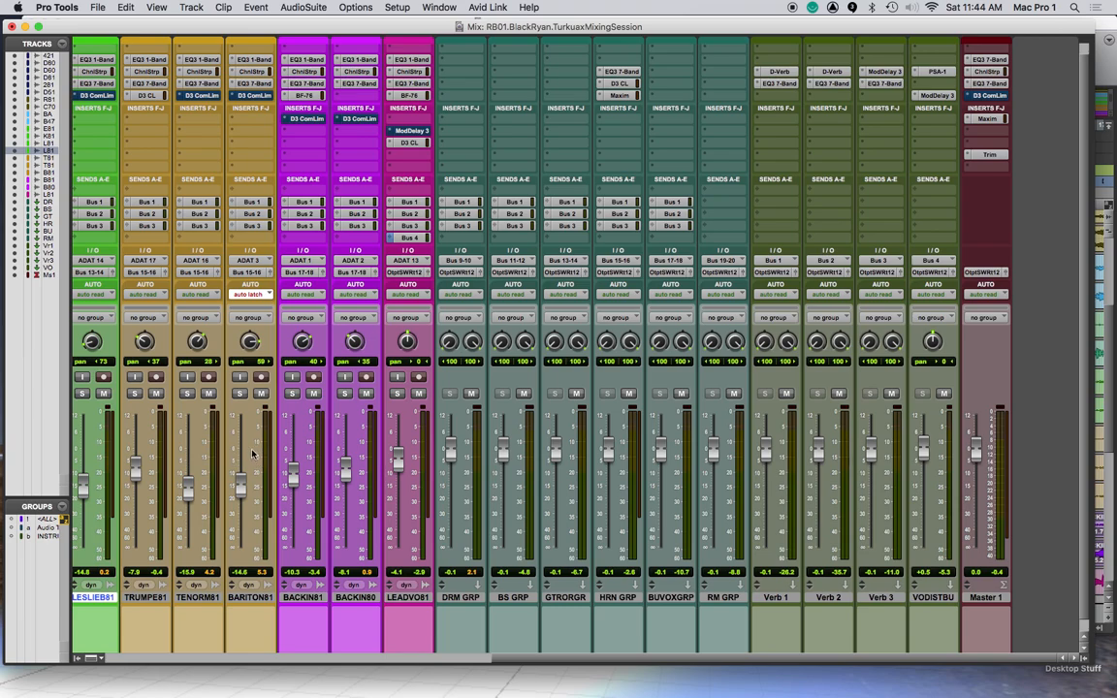
{"action": "key", "text": "super+z"}
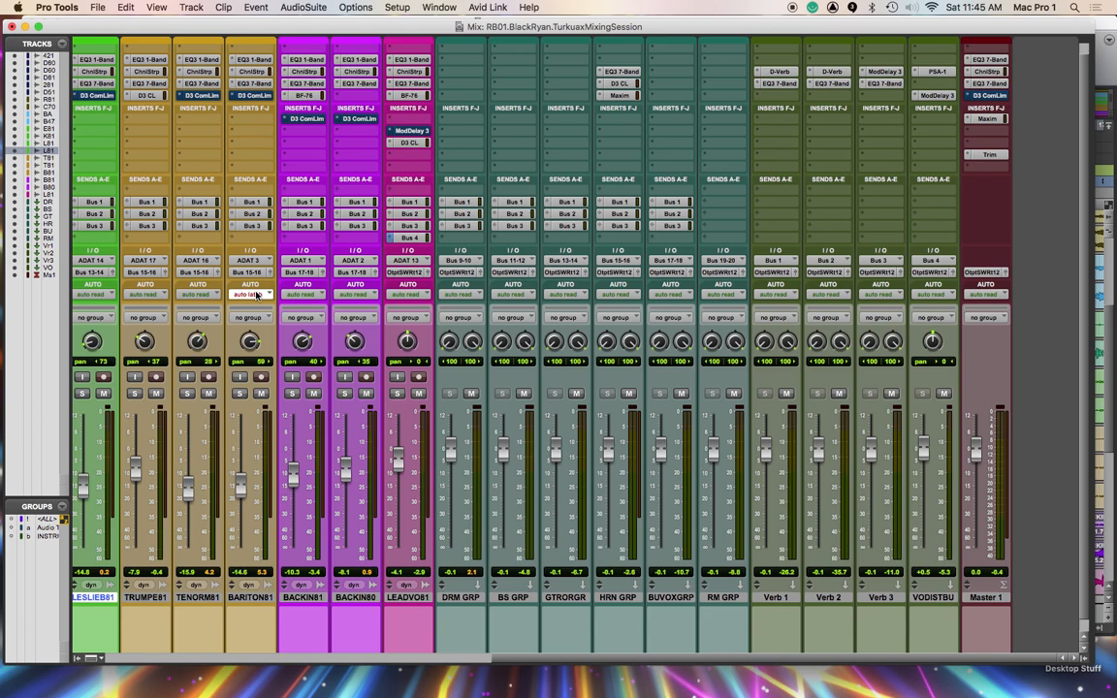
Switch the BARITON81 track's automation mode to write and return it to read
{"action": "left_click", "coordinate": [256, 295]}
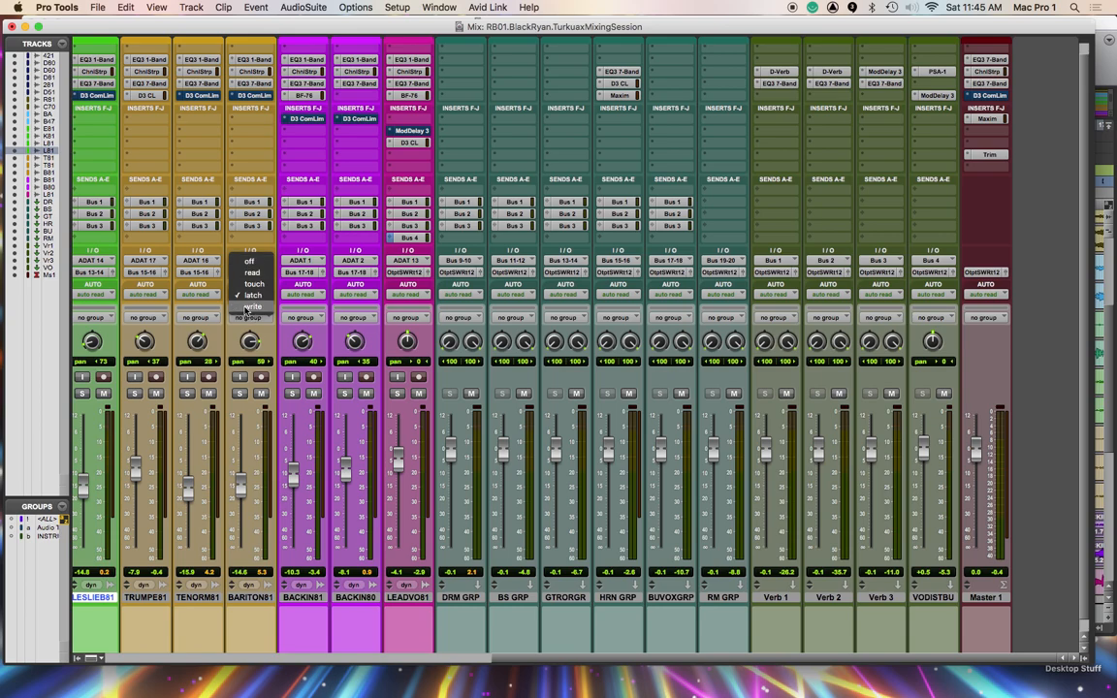
{"action": "left_click", "coordinate": [259, 307]}
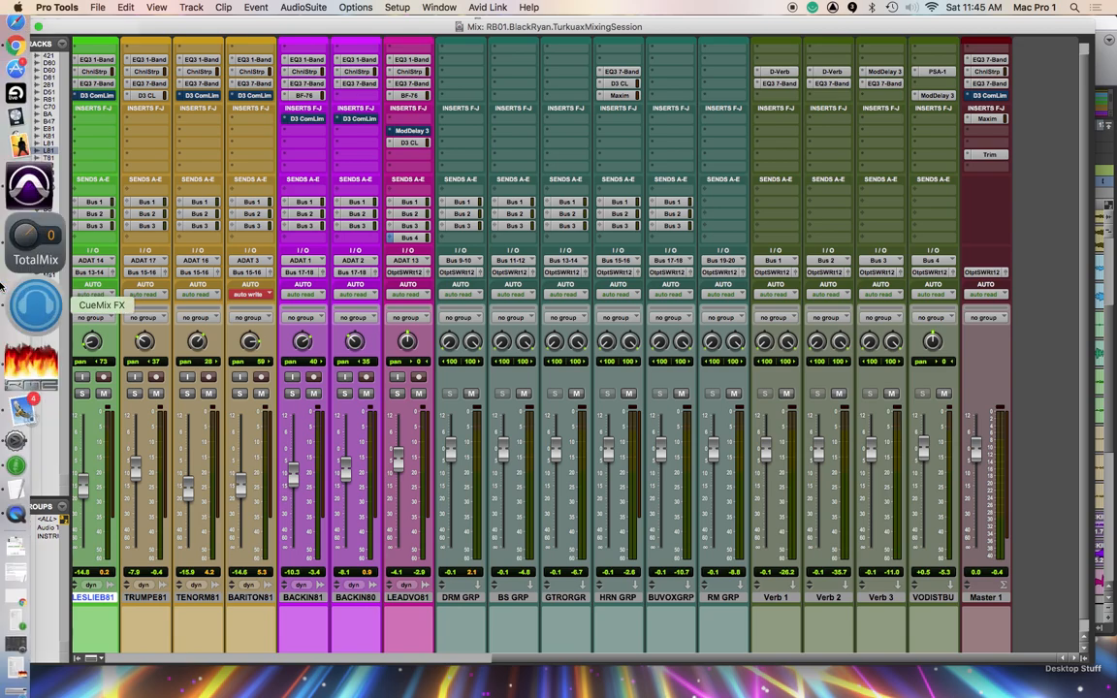
{"action": "left_click", "coordinate": [264, 295]}
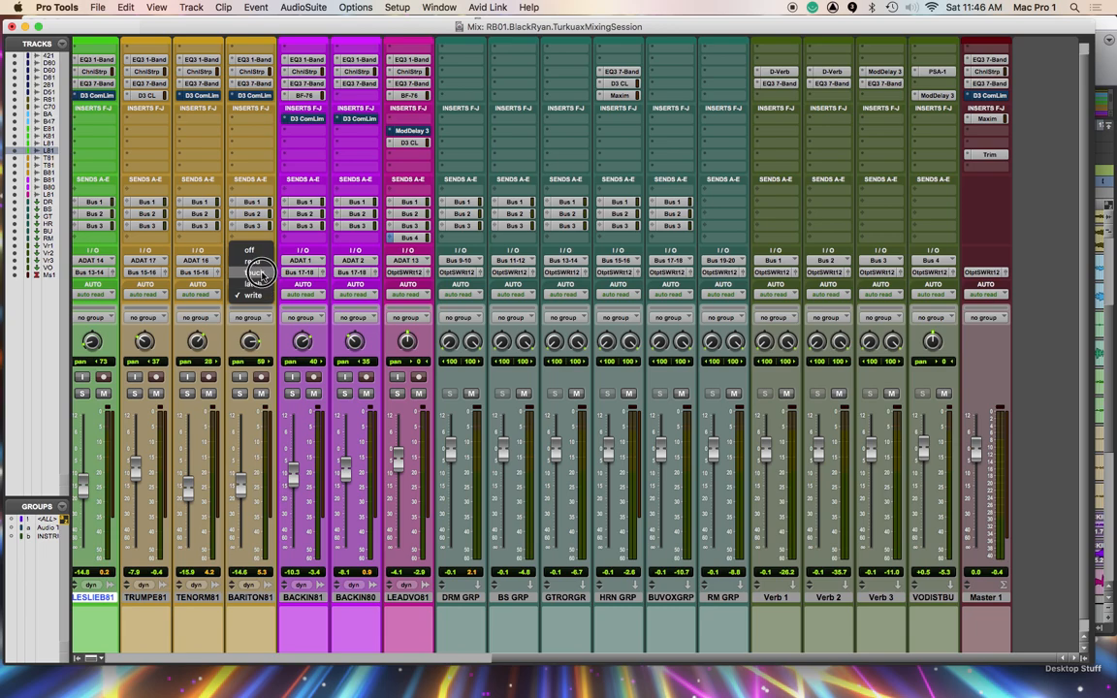
{"action": "left_click", "coordinate": [264, 283]}
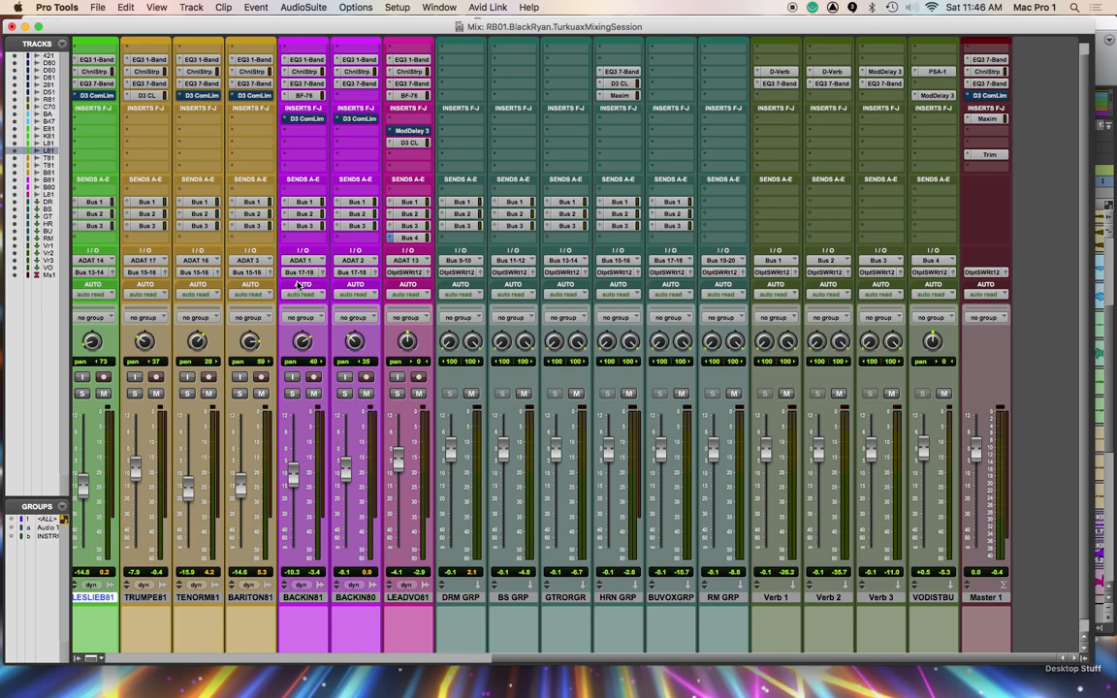
Lower the LESLIET81 track's volume to -19.0 dB in the Mix window
{"action": "key", "text": "super+equal"}
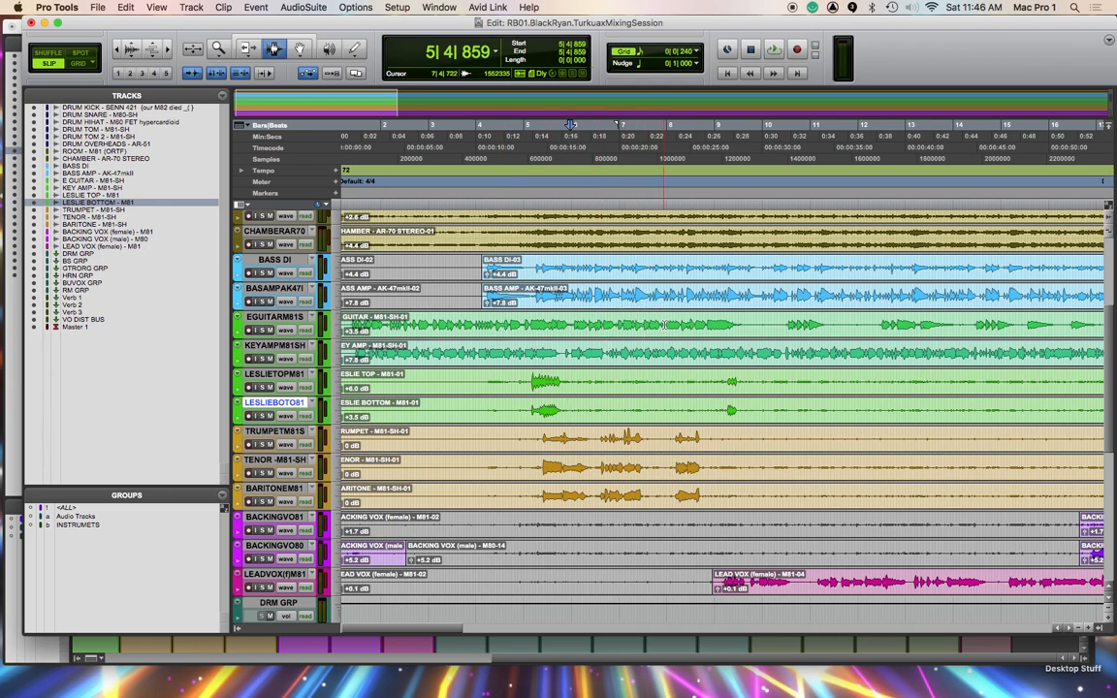
{"action": "key", "text": "super+equal"}
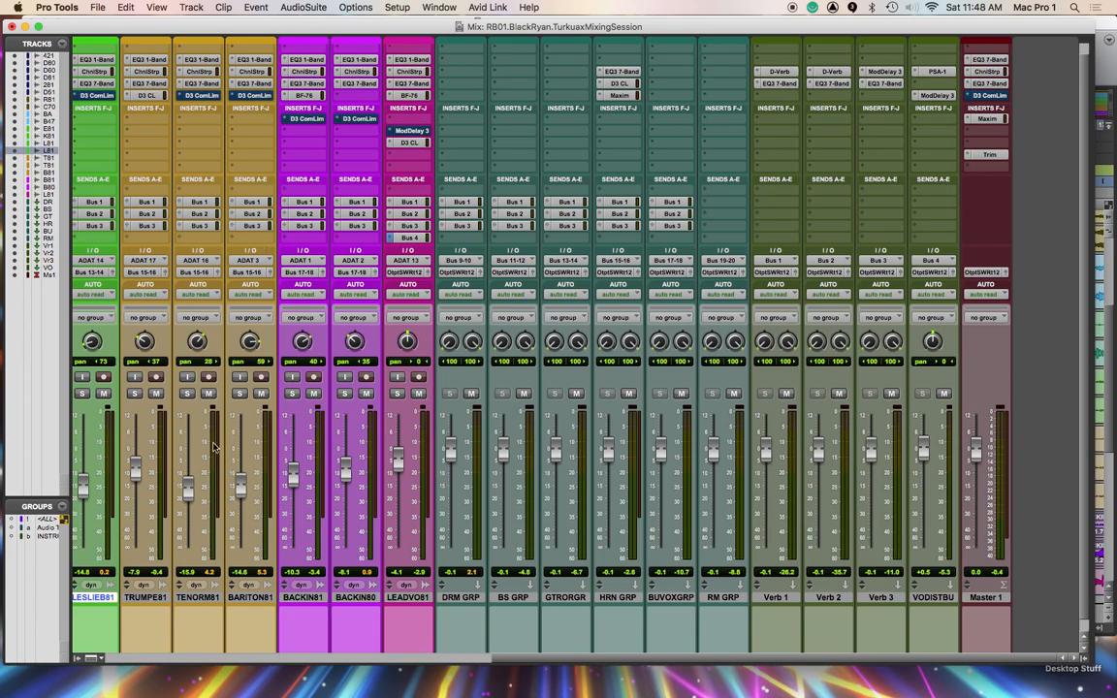
{"action": "scroll", "coordinate": [468, 466], "scroll_direction": "up", "scroll_amount": 1}
{"action": "scroll", "coordinate": [469, 466], "scroll_direction": "left", "scroll_amount": 10}
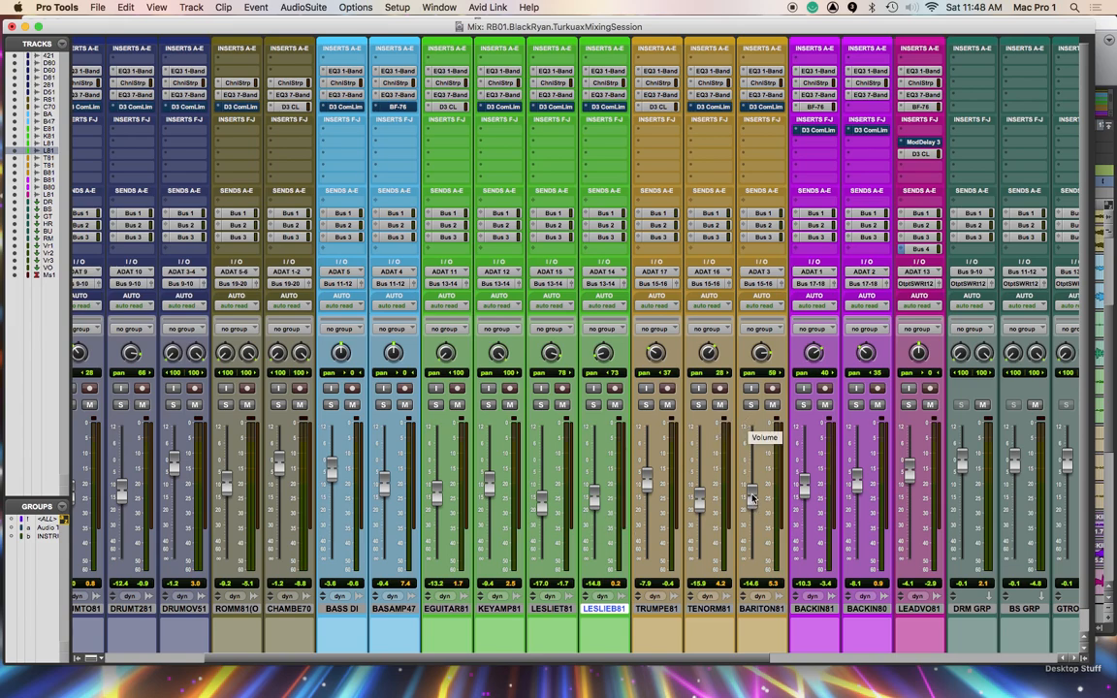
{"action": "mouse_move", "coordinate": [540, 507]}
{"action": "left_mouse_down"}
{"action": "mouse_move", "coordinate": [540, 495]}
{"action": "mouse_move", "coordinate": [543, 512]}
{"action": "left_mouse_up"}
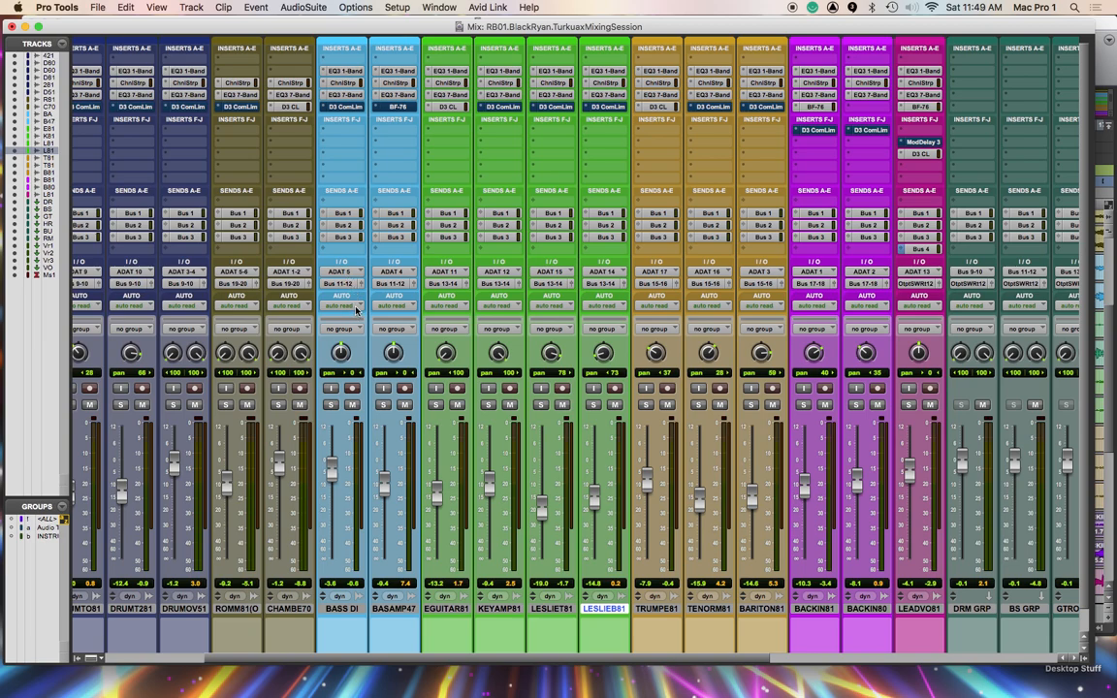
Review the automation mode options of the BASS DI track without changing its mode
{"action": "left_click", "coordinate": [340, 305]}
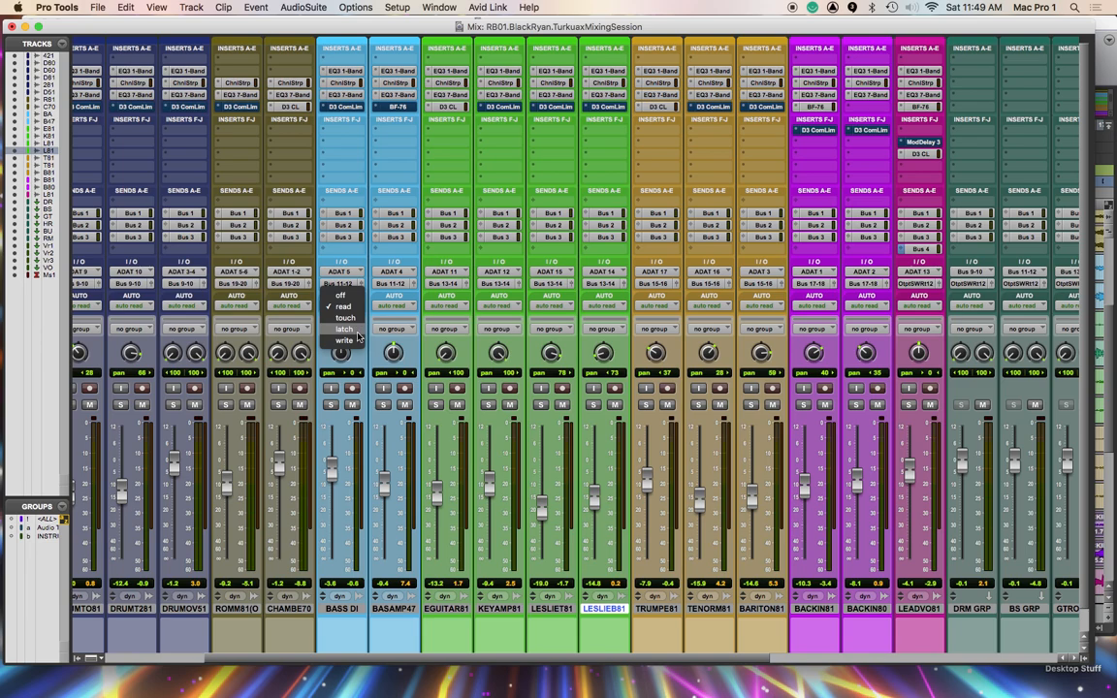
{"action": "left_click", "coordinate": [370, 305]}
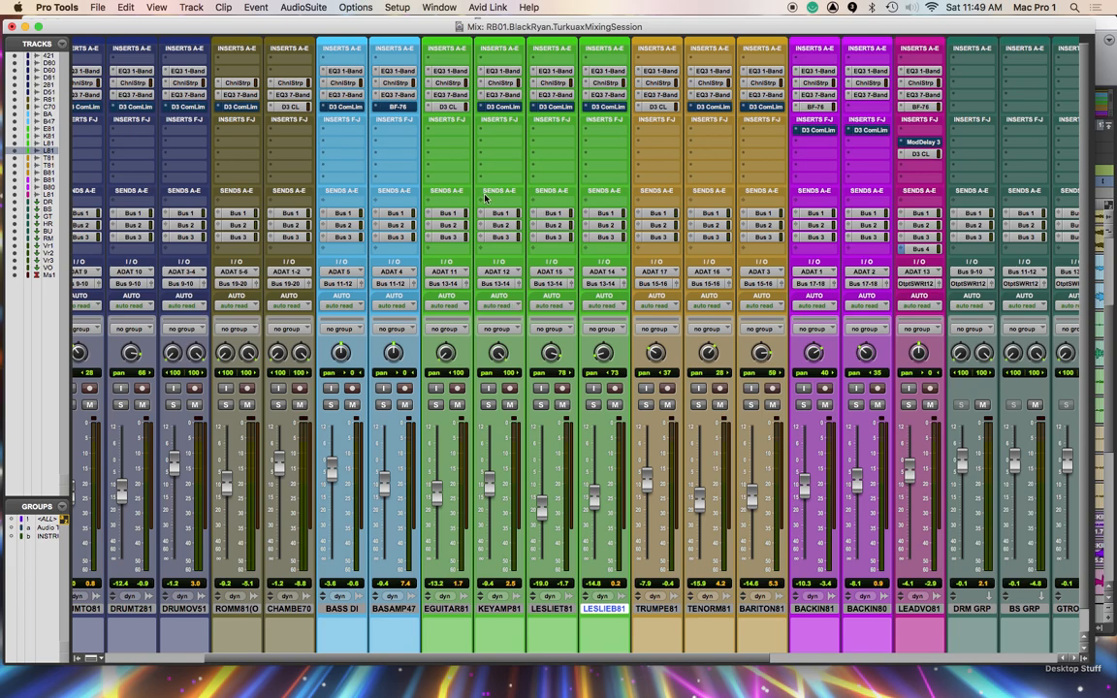
Play the session in the Edit window from 4|2|306, with the cursor placed on the TENOR track
{"action": "key", "text": "super+equal"}
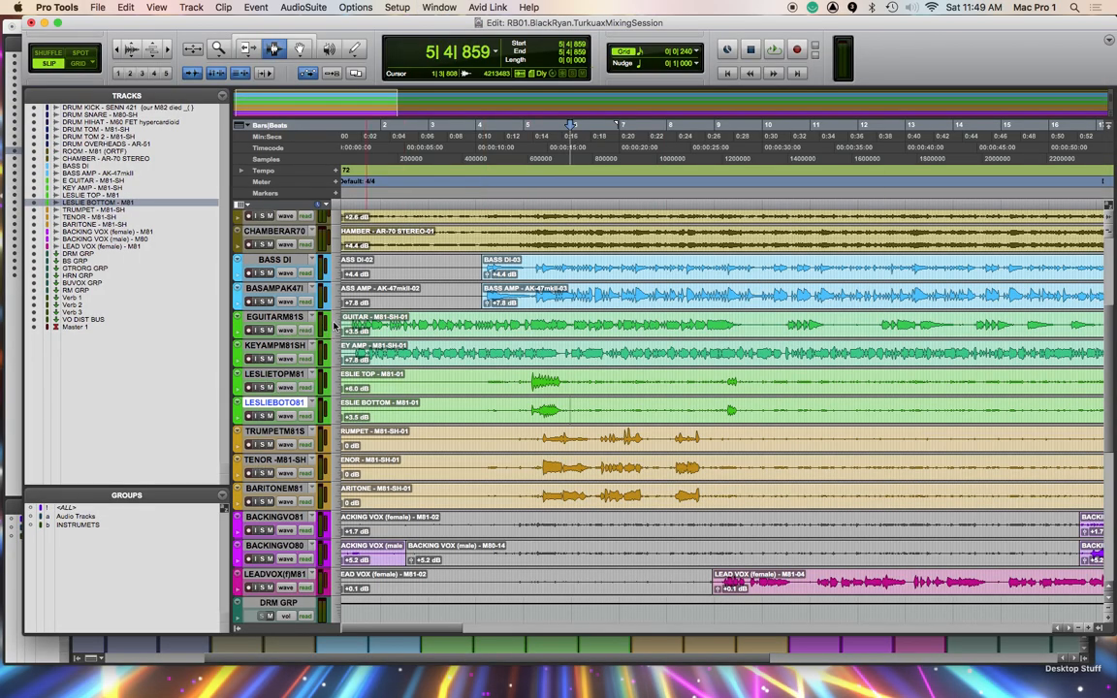
{"action": "left_click", "coordinate": [492, 469]}
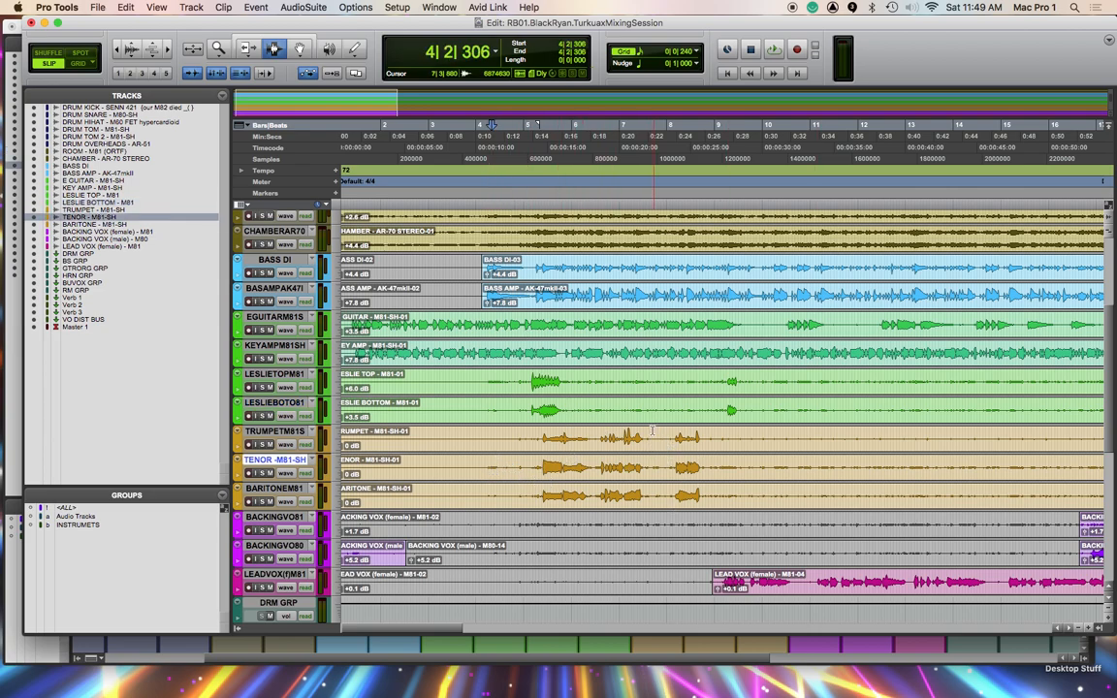
{"action": "key", "text": "space"}
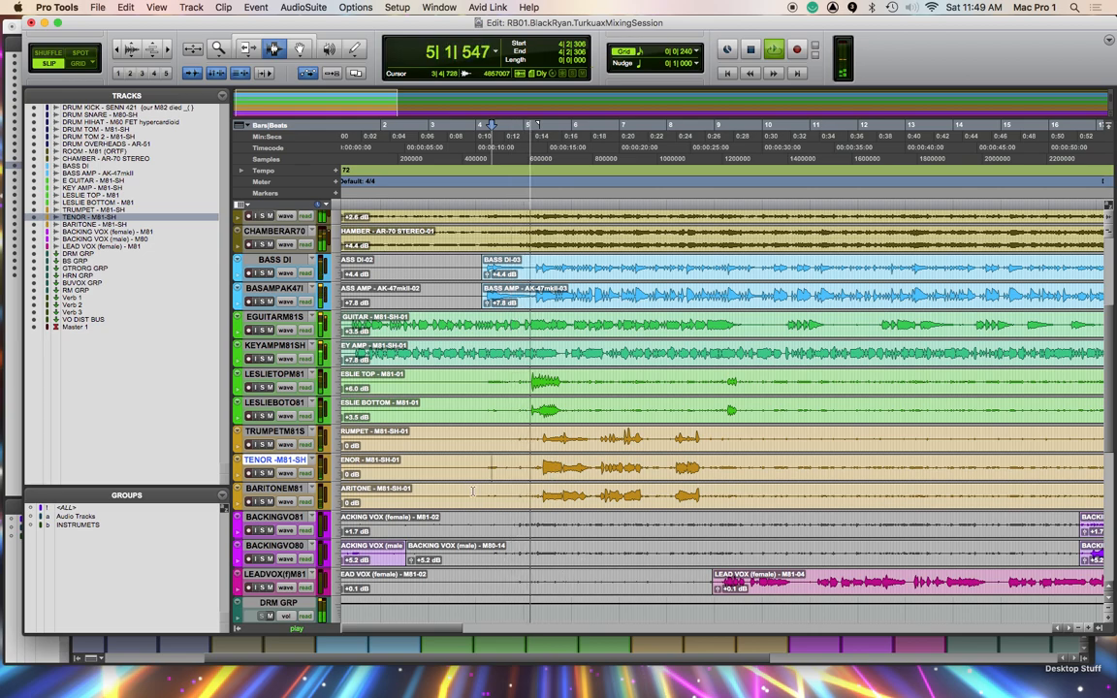
{"action": "key", "text": "space"}
Move the playback start to 2|3|553 across all tracks and play the session from there
{"action": "left_click", "coordinate": [471, 149]}
{"action": "left_click", "coordinate": [411, 149]}
{"action": "key", "text": "space"}
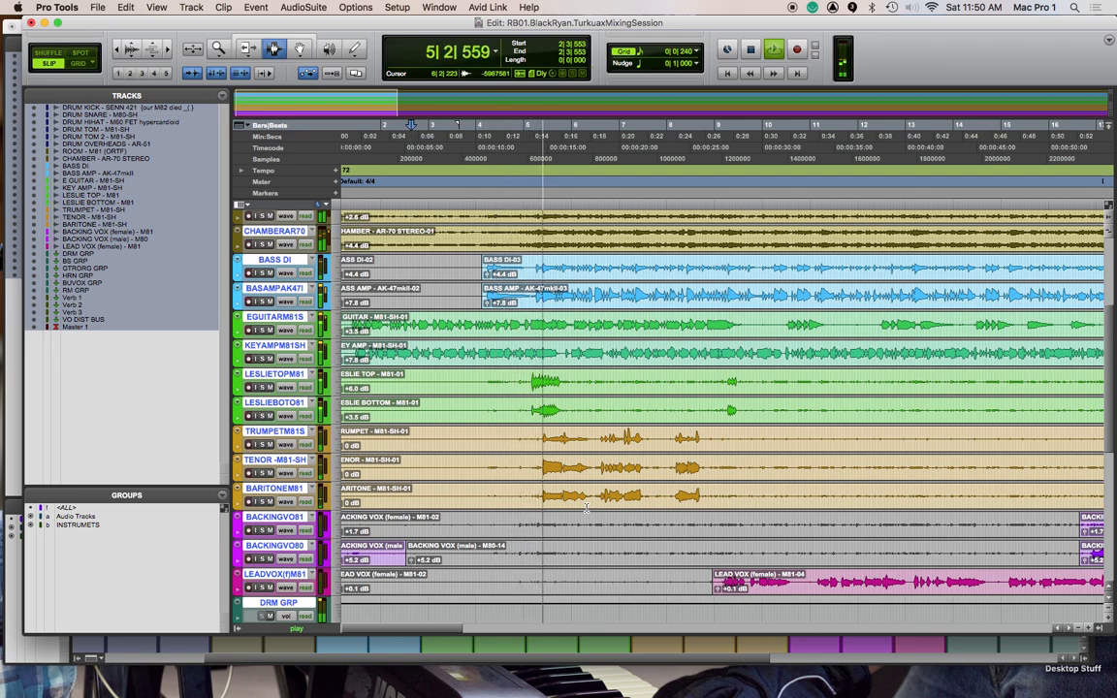
{"action": "key", "text": "space"}
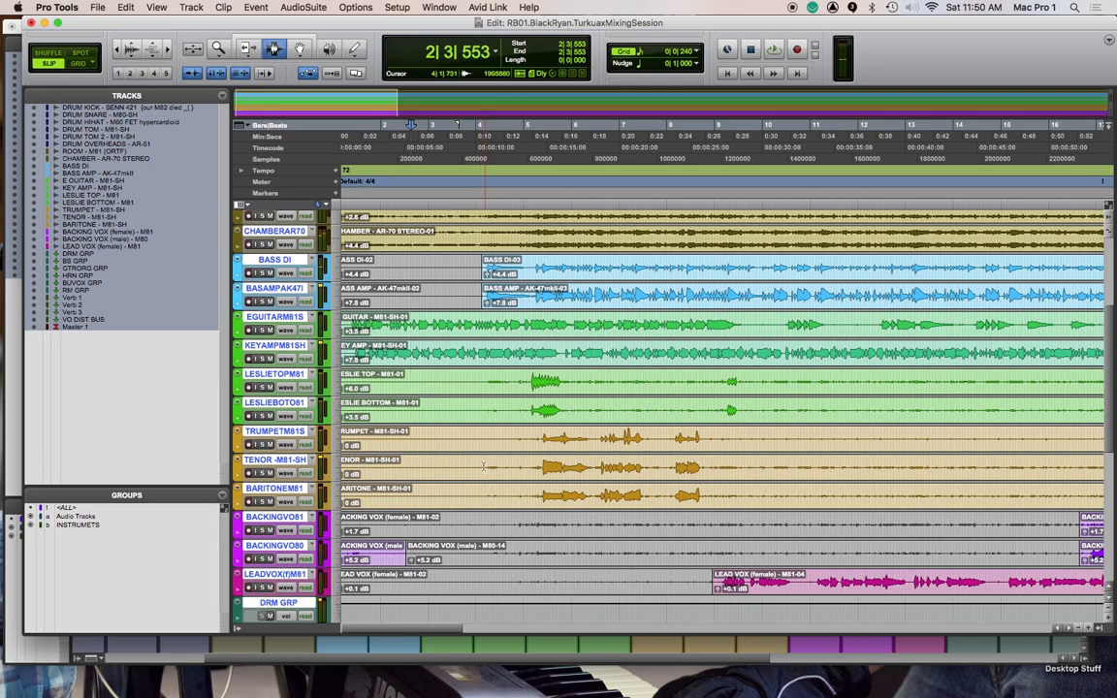
Solo the BASS DI and BASAMPAK47 tracks and play them from 4|1|571
{"action": "left_click", "coordinate": [481, 468]}
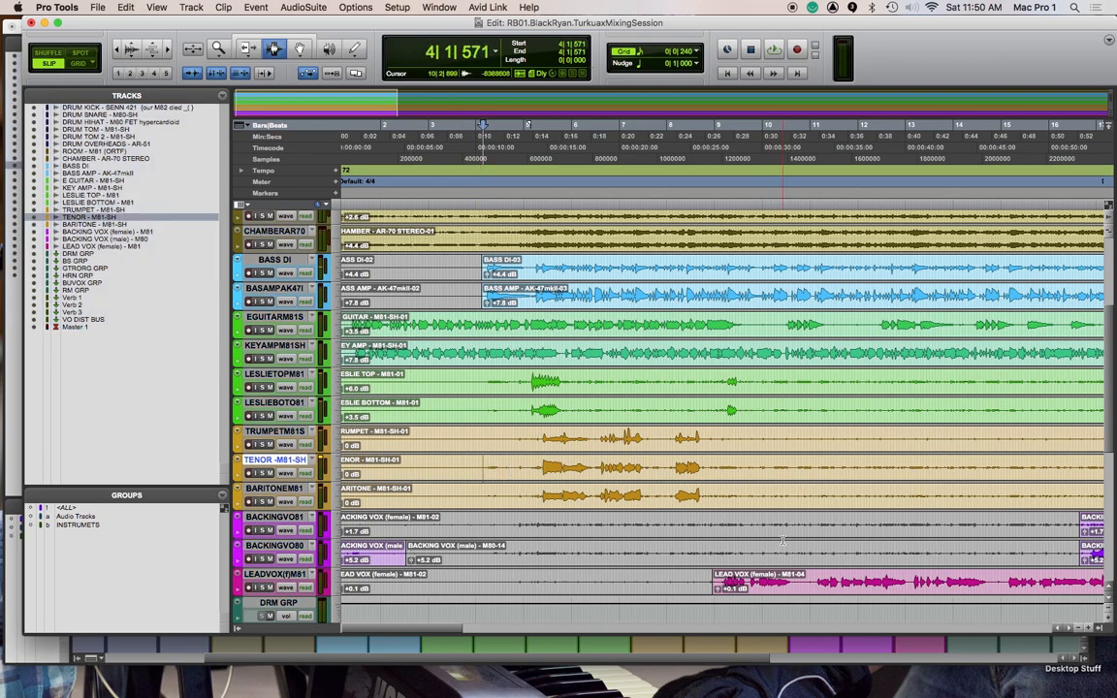
{"action": "key", "text": "space"}
{"action": "scroll", "coordinate": [300, 427], "scroll_direction": "up", "scroll_amount": 4}
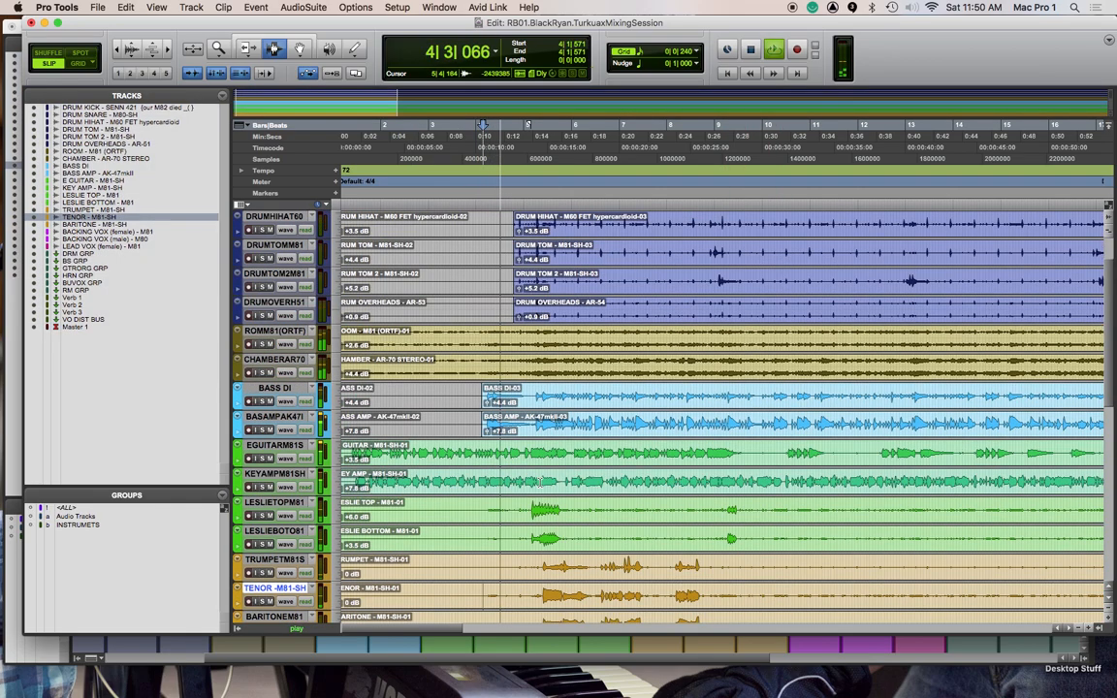
{"action": "key", "text": "space"}
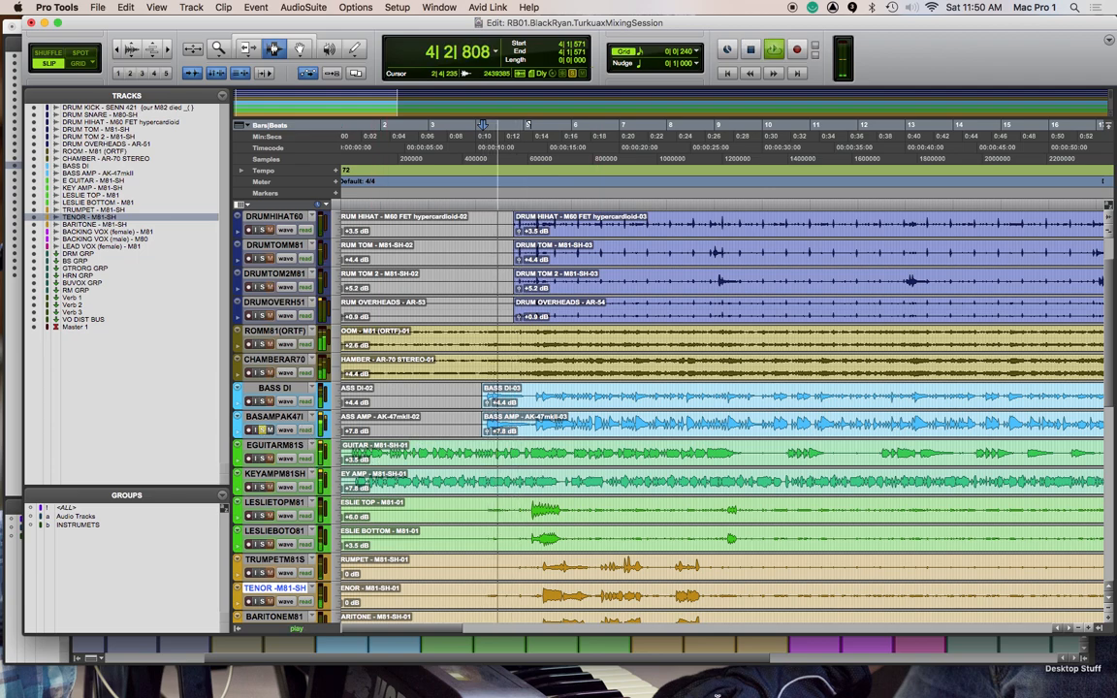
{"action": "key", "text": "space"}
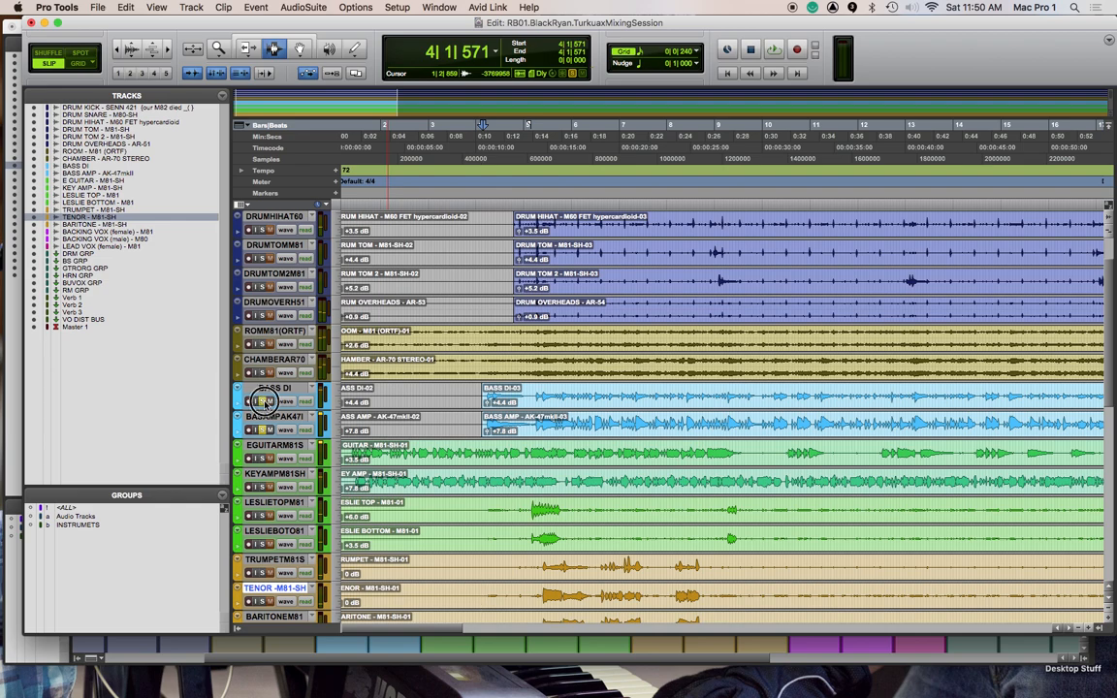
{"action": "key", "text": "space"}
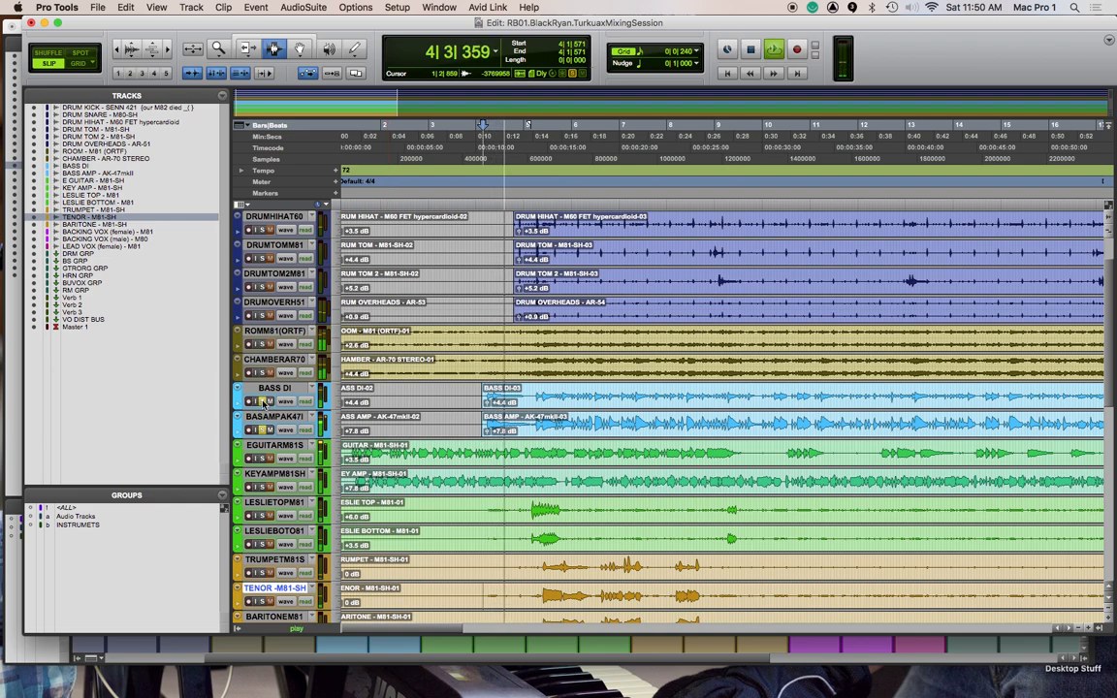
Replay the session from 4|1|571, stop it, and take the BASS DI and BASAMPAK47 tracks out of solo
{"action": "key", "text": "space"}
{"action": "key", "text": "space"}
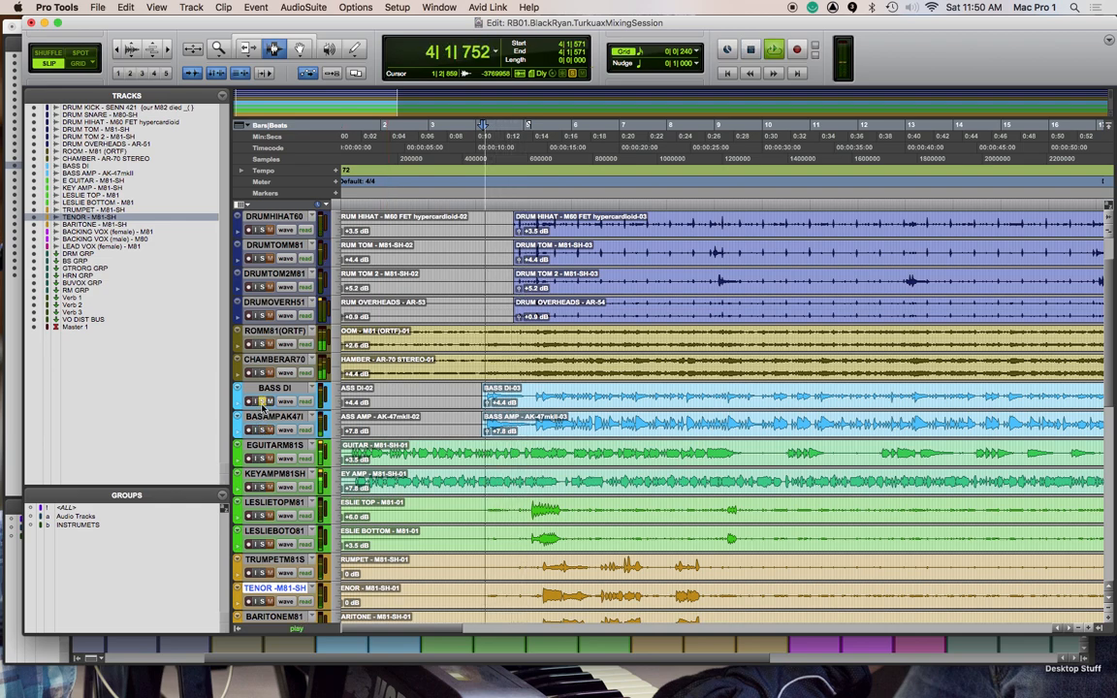
{"action": "key", "text": "space"}
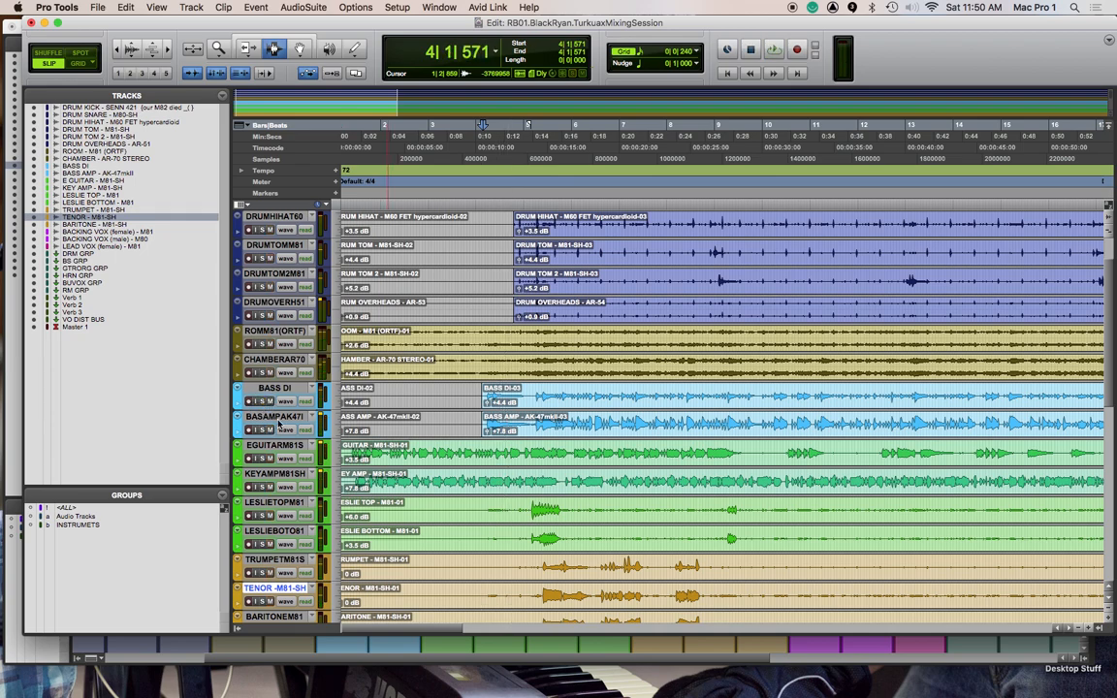
Select the BASAMPAK47 track and enlarge its height so its full waveform and track controls show
{"action": "left_click", "coordinate": [272, 416]}
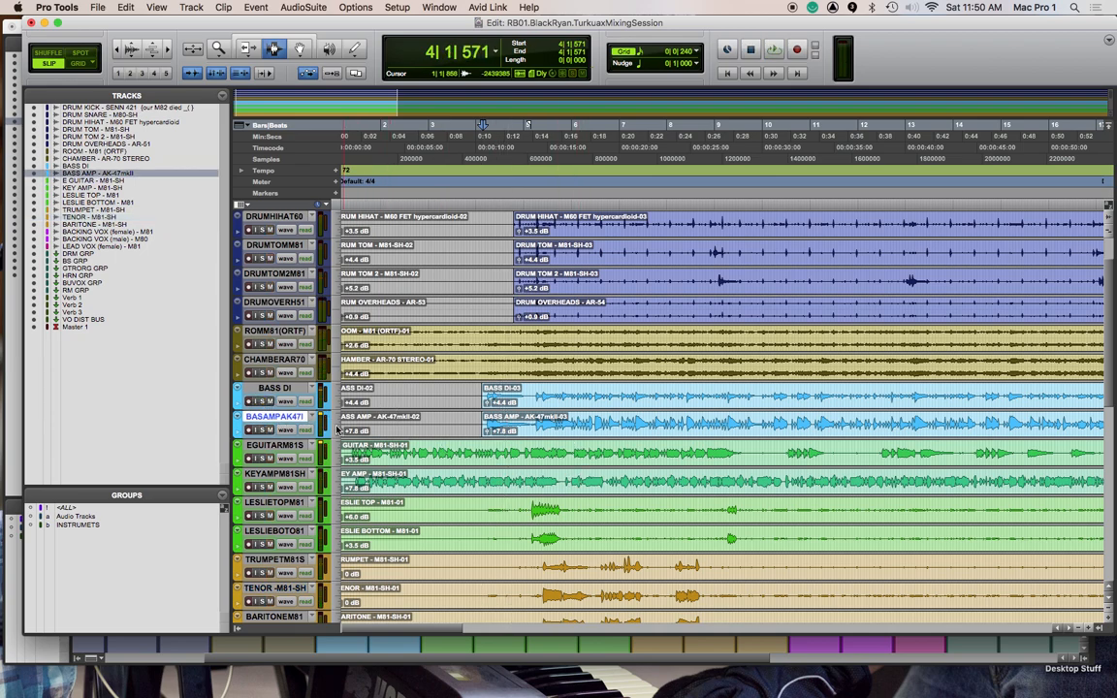
{"action": "left_click", "coordinate": [333, 424]}
{"action": "left_click", "coordinate": [358, 455]}
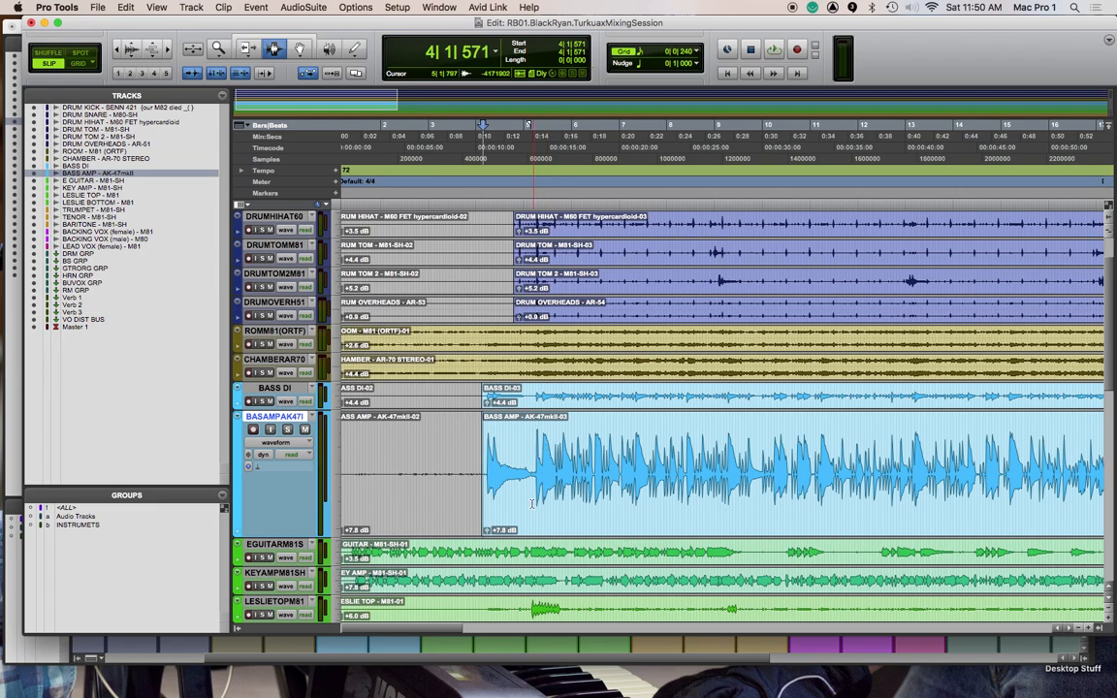
Try touch automation on the BASAMPAK47 track with a volume fader move in the Mix window, and return its mode to read
{"action": "left_click", "coordinate": [298, 454]}
{"action": "left_click", "coordinate": [302, 468]}
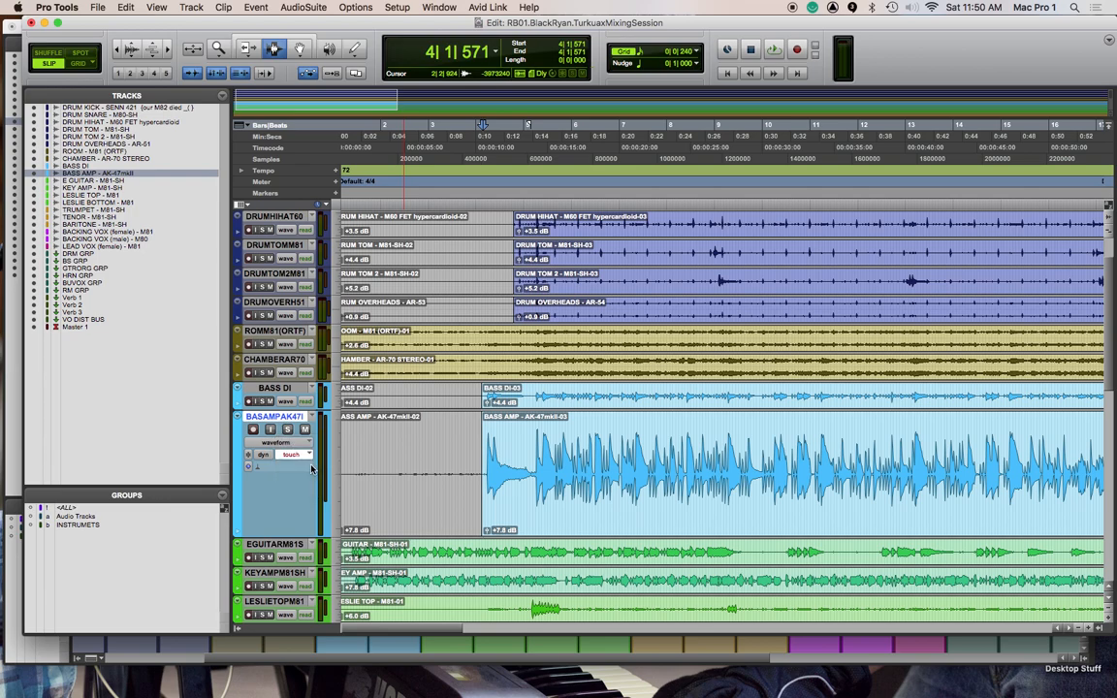
{"action": "key", "text": "super+equal"}
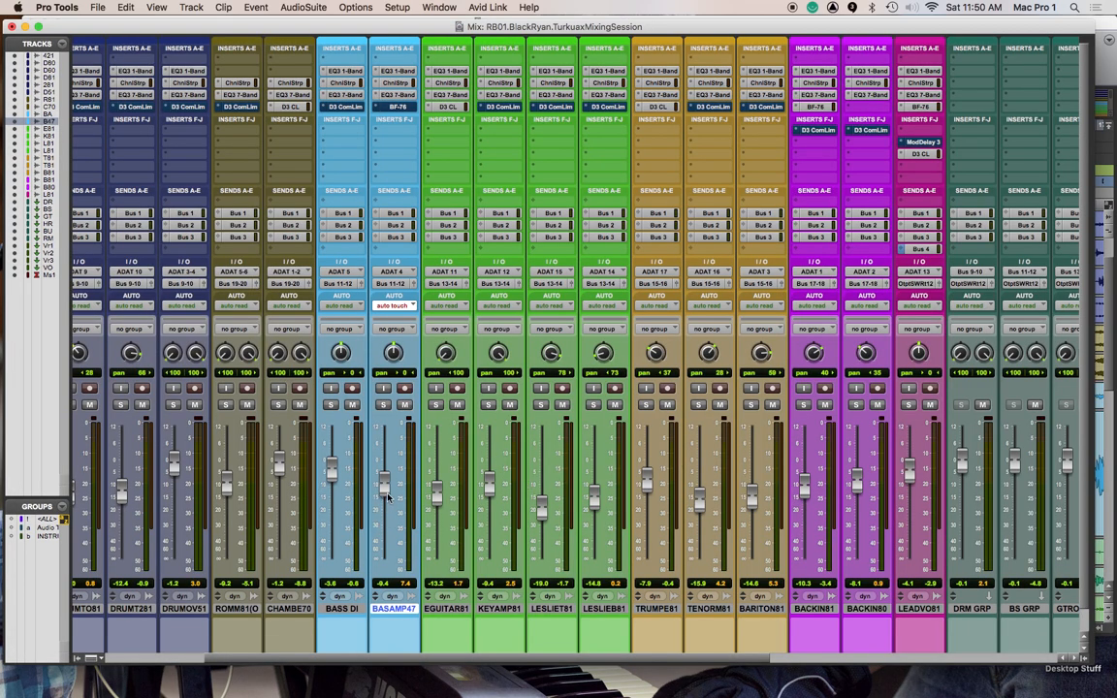
{"action": "mouse_move", "coordinate": [386, 482]}
{"action": "left_mouse_down"}
{"action": "mouse_move", "coordinate": [386, 445]}
{"action": "mouse_move", "coordinate": [388, 461]}
{"action": "left_mouse_up"}
{"action": "key", "text": "space"}
{"action": "left_click", "coordinate": [398, 306]}
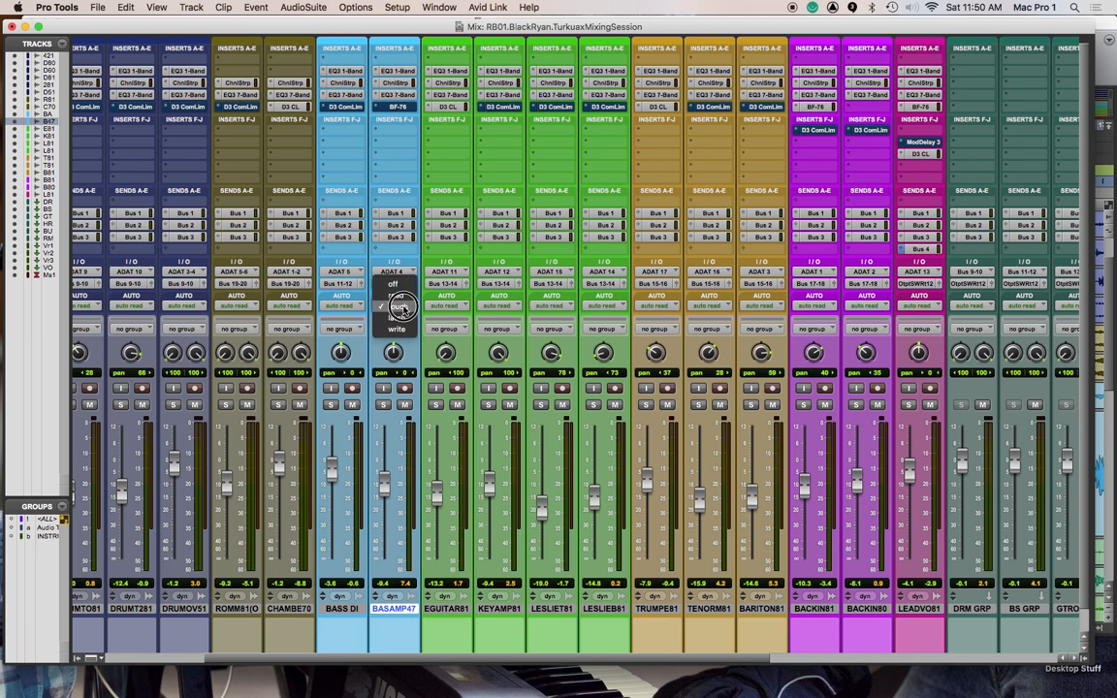
{"action": "left_click", "coordinate": [400, 306]}
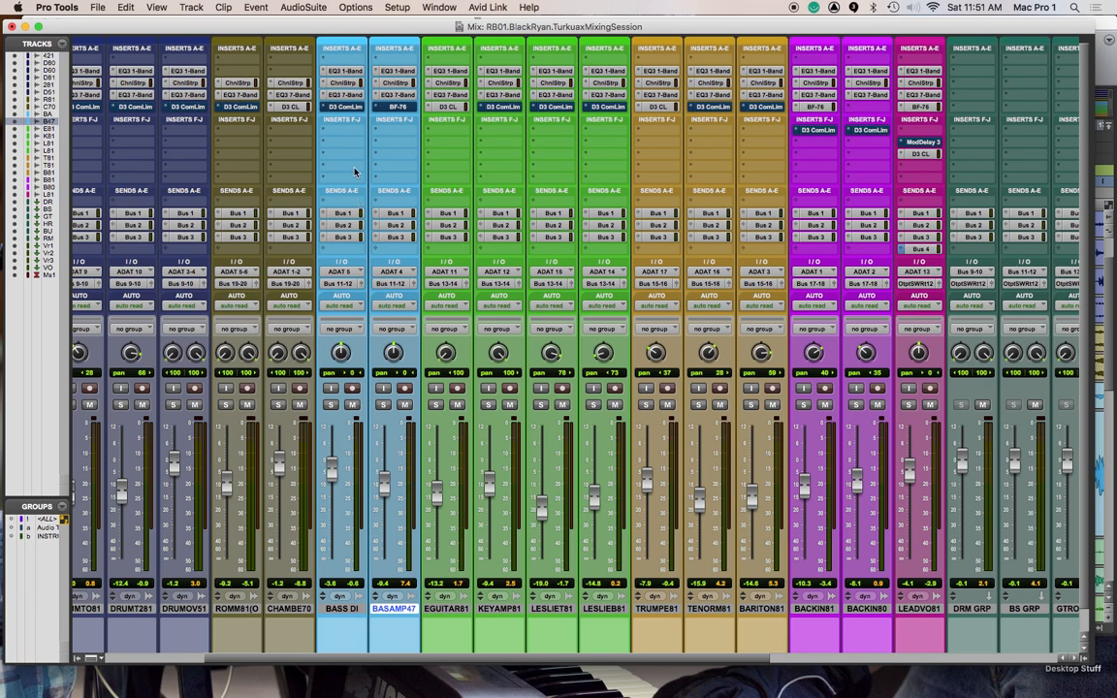
Select all audio tracks in the Mix window from DRU42182 through LEADVO81
{"action": "left_click_drag", "start_coordinate": [376, 178], "coordinate": [351, 170]}
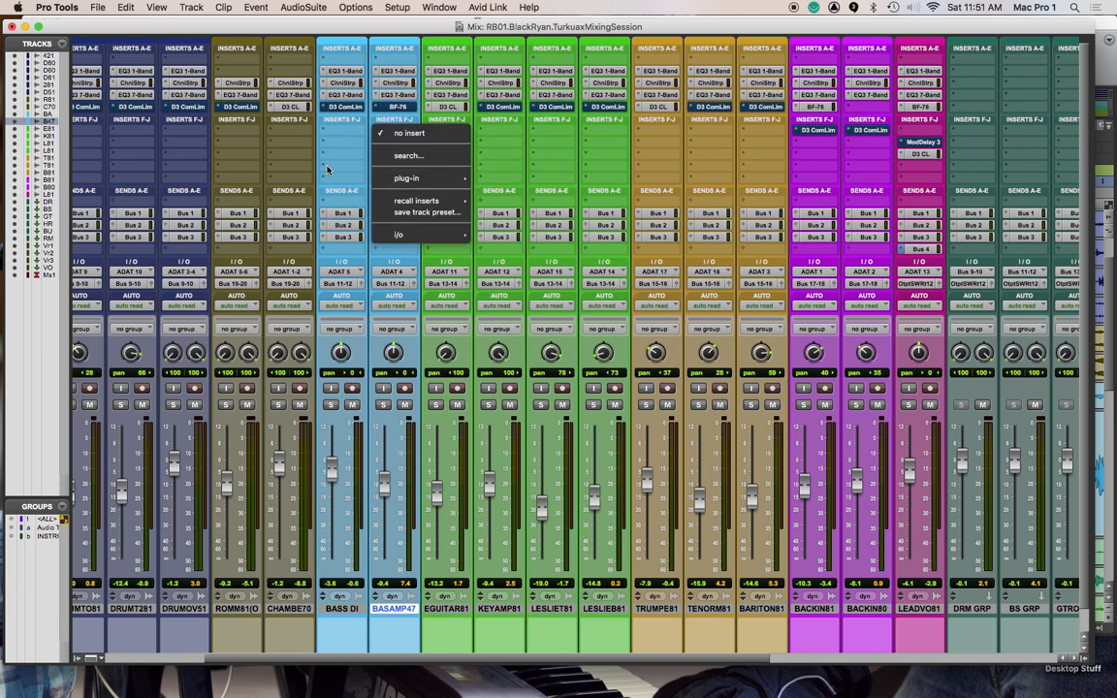
{"action": "scroll", "coordinate": [82, 614], "scroll_direction": "left", "scroll_amount": 5}
{"action": "left_click", "coordinate": [87, 609]}
{"action": "scroll", "coordinate": [308, 606], "scroll_direction": "right", "scroll_amount": 15}
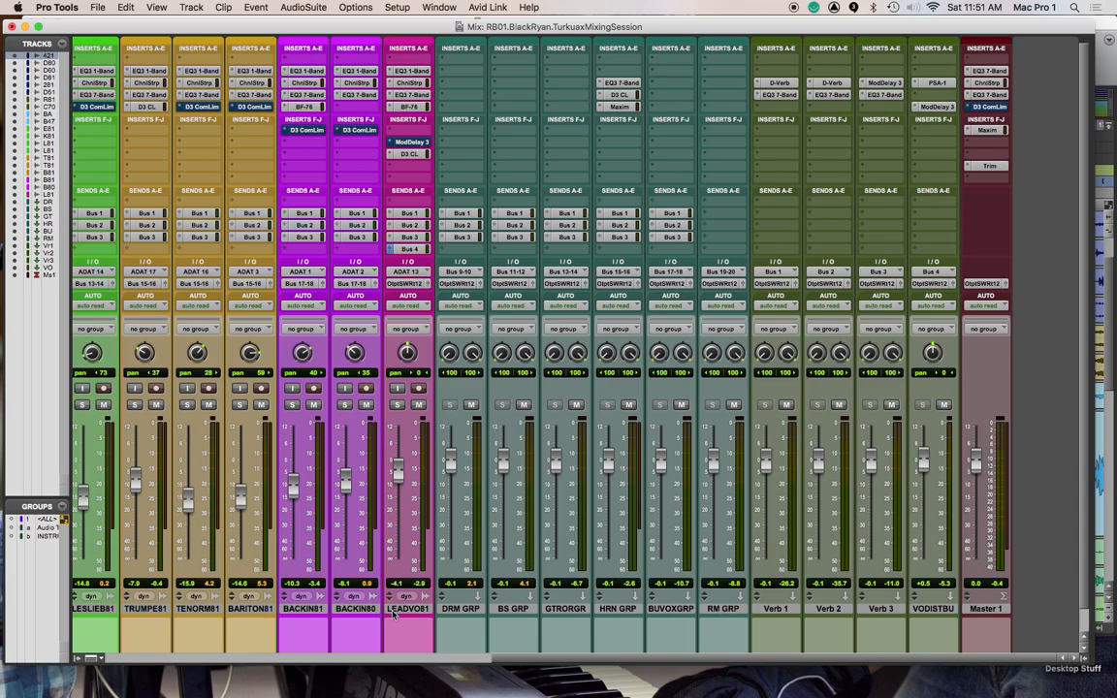
{"action": "scroll", "coordinate": [403, 605], "scroll_direction": "left", "scroll_amount": 10}
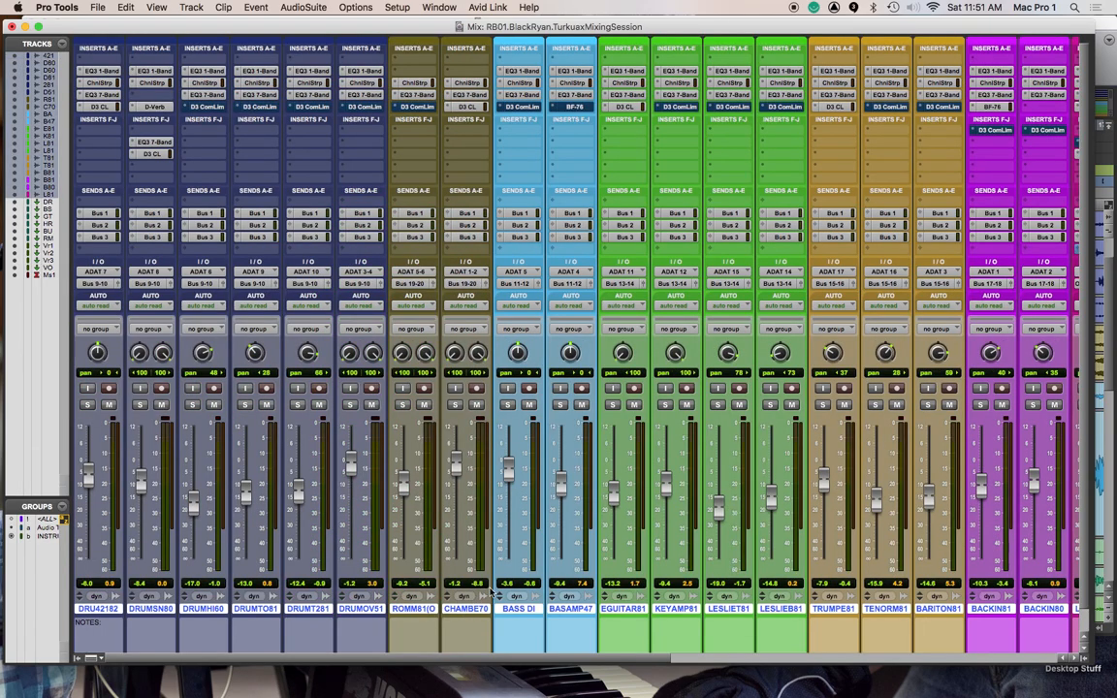
Remove the DRUMOV51, ROMM81(O, CHAMBE70 and DRUMSN80 tracks from the selection
{"action": "left_click", "coordinate": [364, 611], "text": "super"}
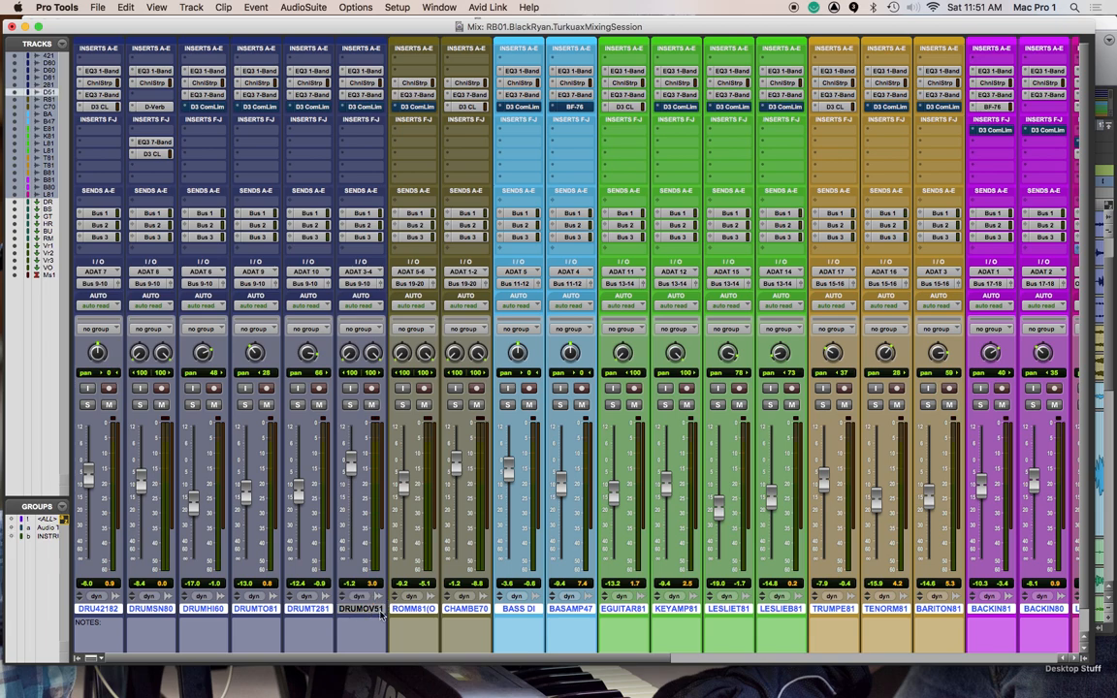
{"action": "left_click", "coordinate": [419, 612], "text": "super"}
{"action": "left_click", "coordinate": [469, 611], "text": "super"}
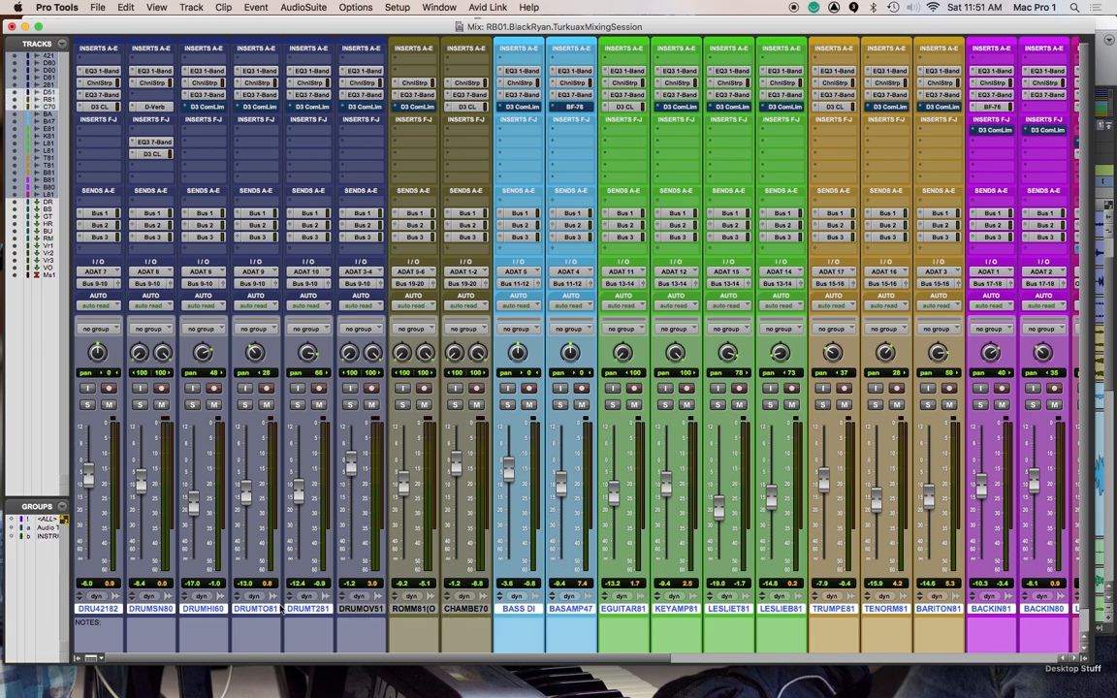
{"action": "left_click", "coordinate": [165, 610], "text": "super"}
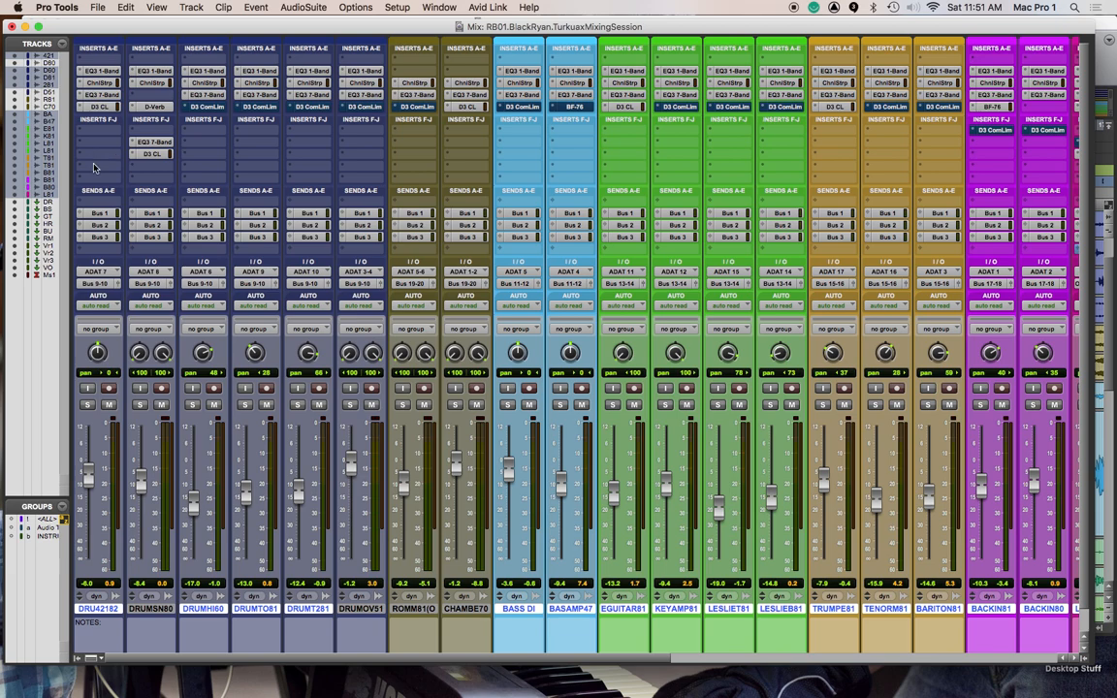
Insert the mono Trim plug-in in insert slot J of all selected tracks
{"action": "left_click", "coordinate": [87, 136]}
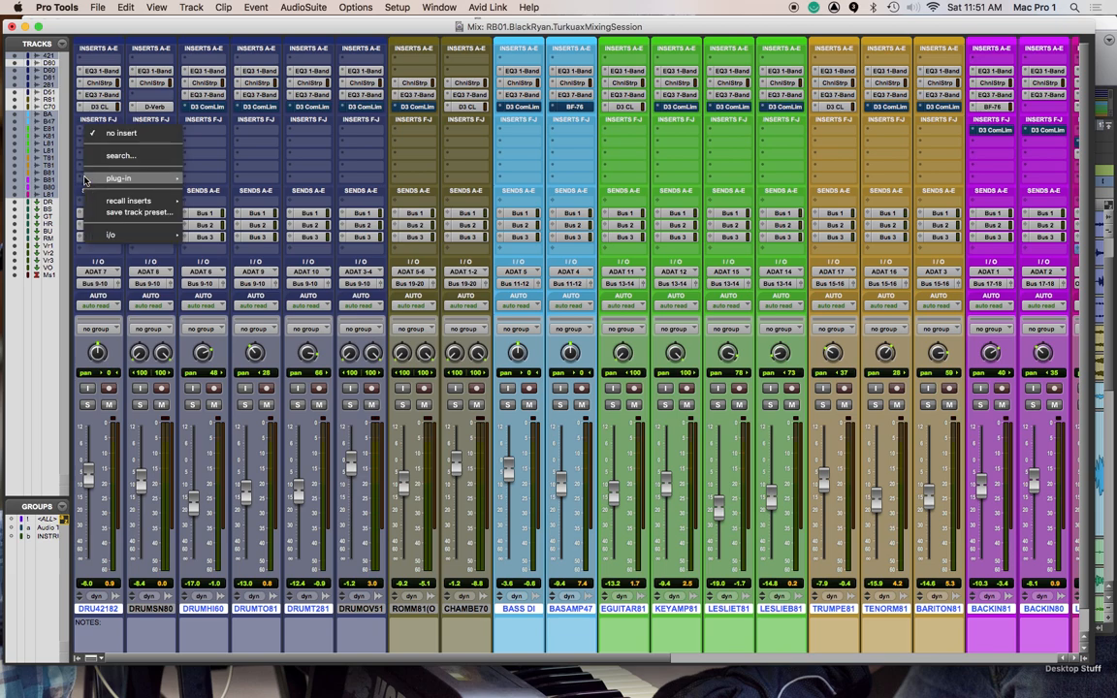
{"action": "mouse_move", "coordinate": [109, 184]}
{"action": "mouse_move", "coordinate": [218, 306]}
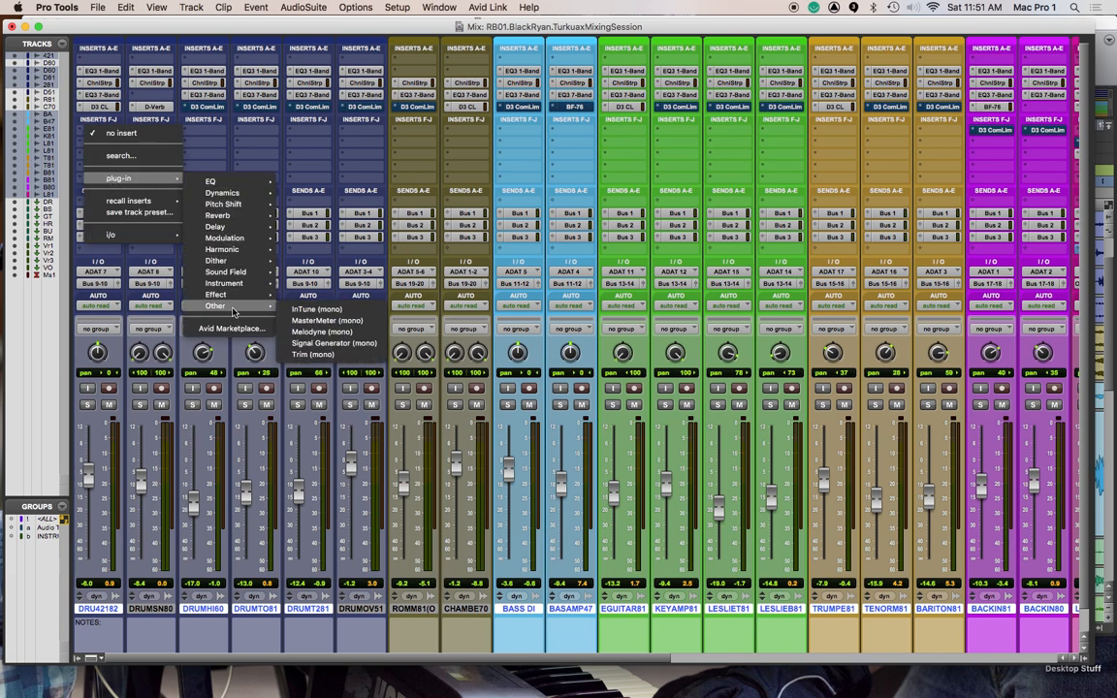
{"action": "left_click", "coordinate": [312, 354], "text": "alt"}
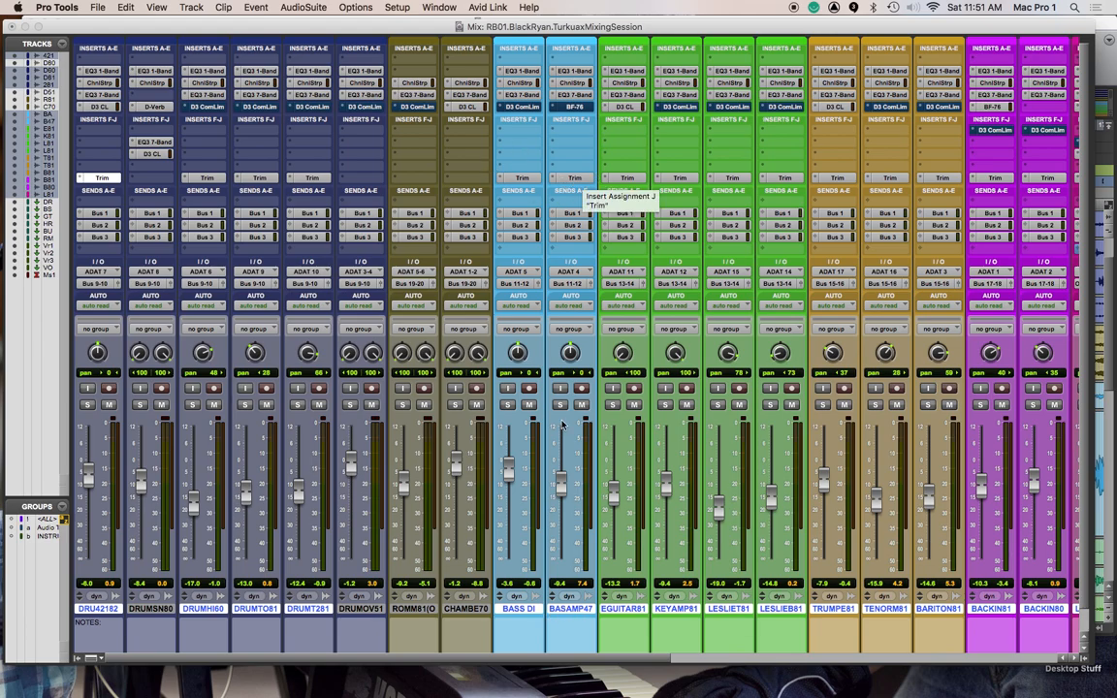
Select only the BASAMP47 track, open its Trim plug-in and move the plug-in window over the drum channels
{"action": "left_click", "coordinate": [575, 179]}
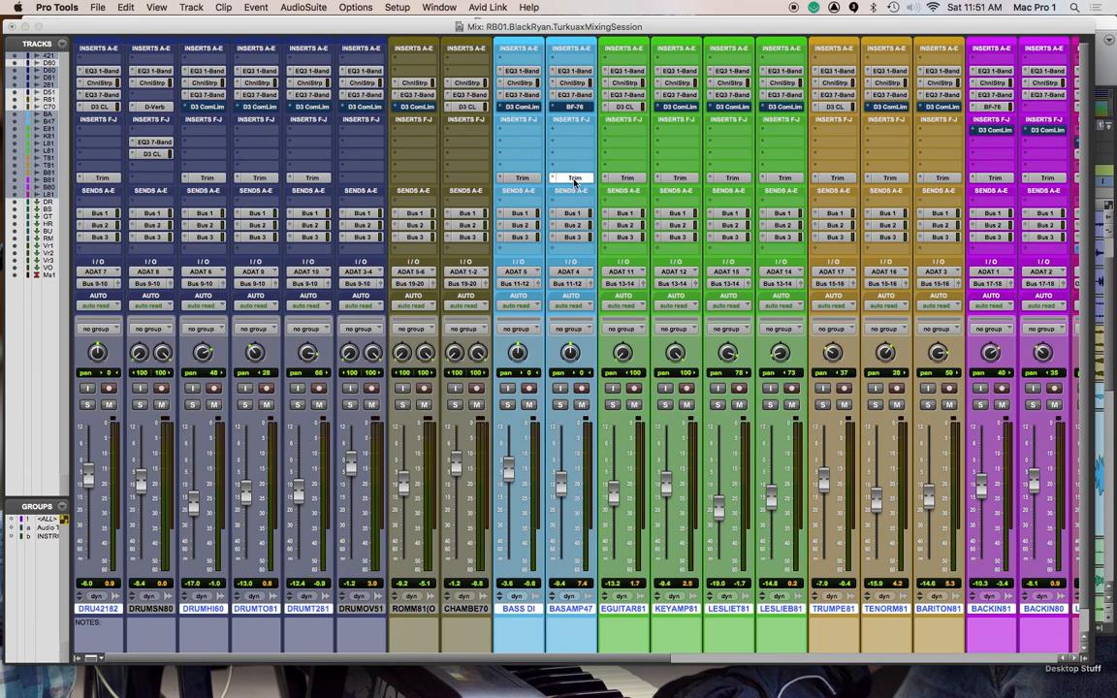
{"action": "left_click", "coordinate": [572, 631]}
{"action": "mouse_move", "coordinate": [174, 26]}
{"action": "left_mouse_down"}
{"action": "mouse_move", "coordinate": [339, 63]}
{"action": "mouse_move", "coordinate": [180, 10]}
{"action": "left_mouse_up"}
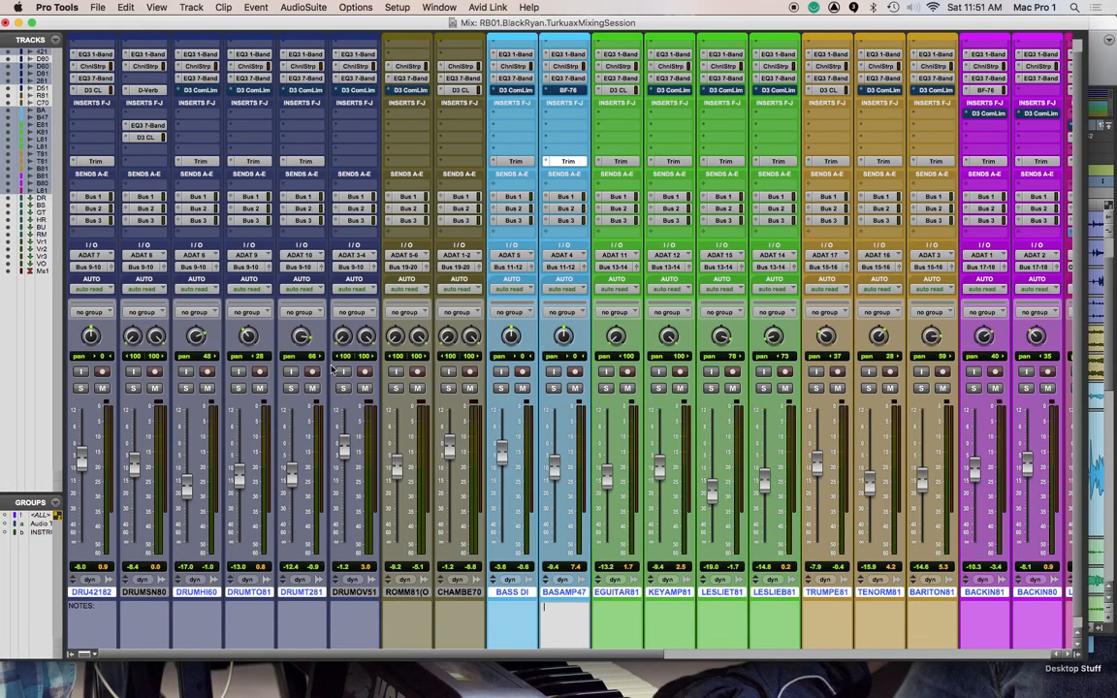
{"action": "left_click", "coordinate": [569, 152]}
{"action": "left_click", "coordinate": [567, 157]}
{"action": "left_click", "coordinate": [572, 593]}
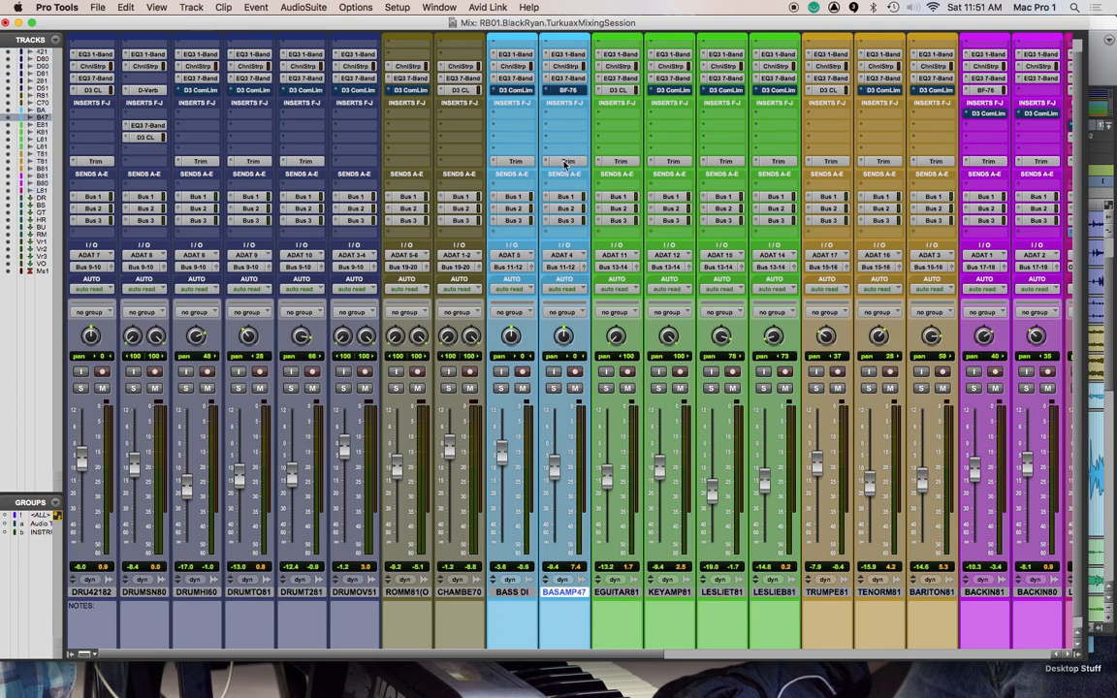
{"action": "left_click", "coordinate": [567, 161]}
{"action": "left_click_drag", "start_coordinate": [579, 117], "coordinate": [349, 107]}
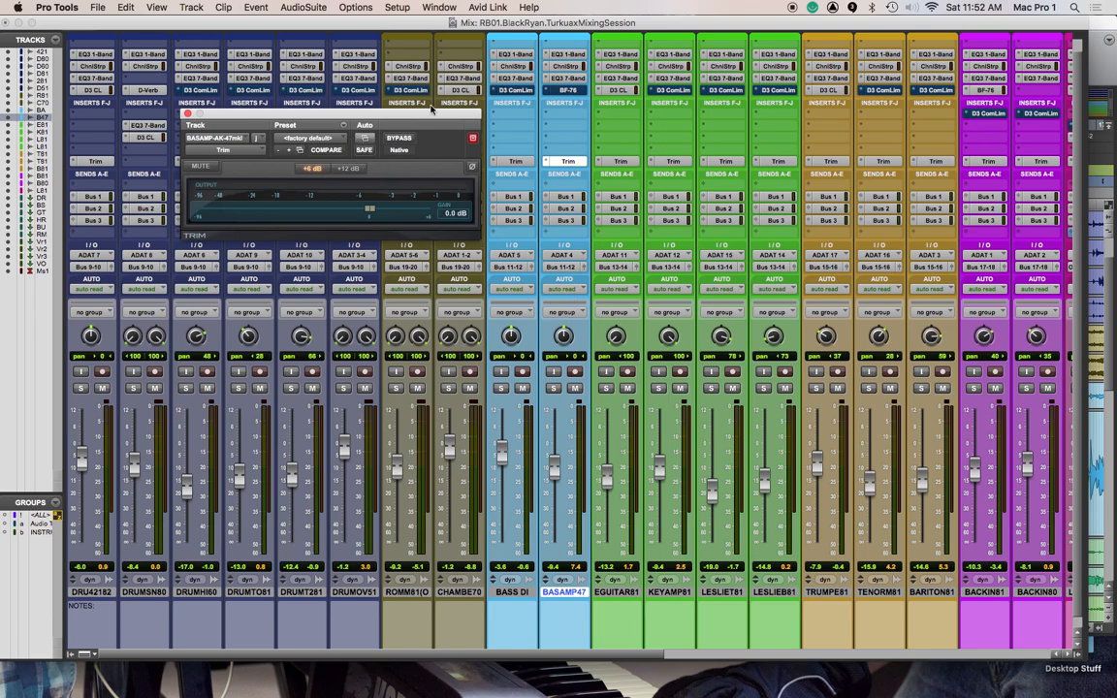
Open the Trim plug-in's automation settings and examine the automatable parameters of each insert, including Channel Strip and EQ3 7-Band
{"action": "left_click", "coordinate": [368, 142]}
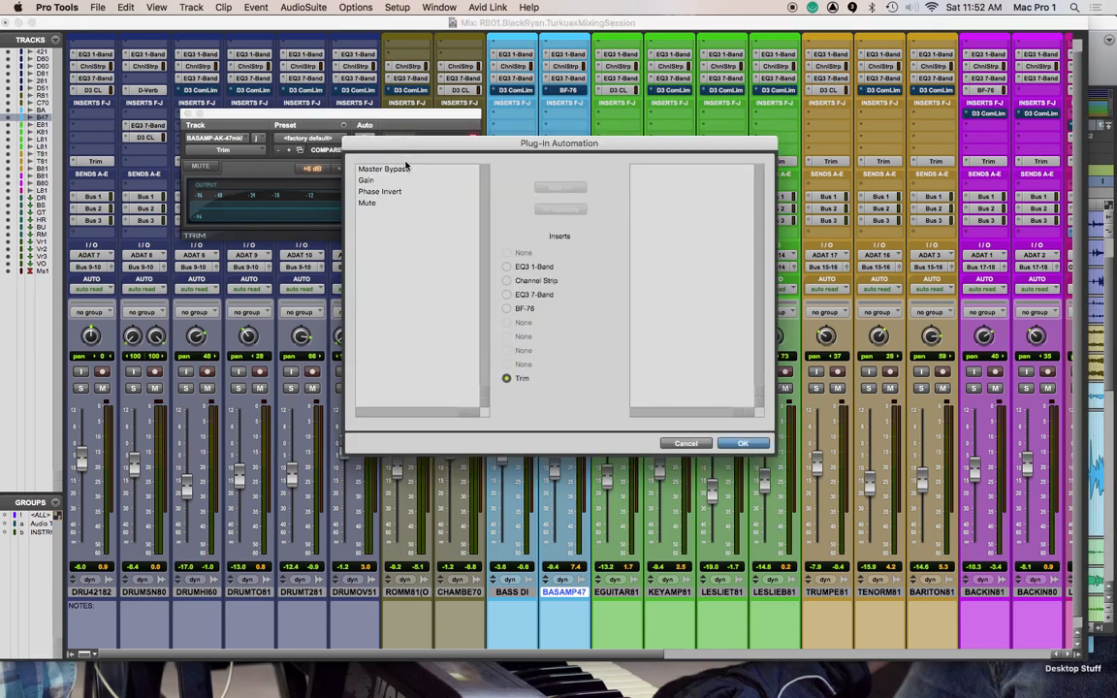
{"action": "left_click", "coordinate": [505, 294]}
{"action": "left_click", "coordinate": [506, 280]}
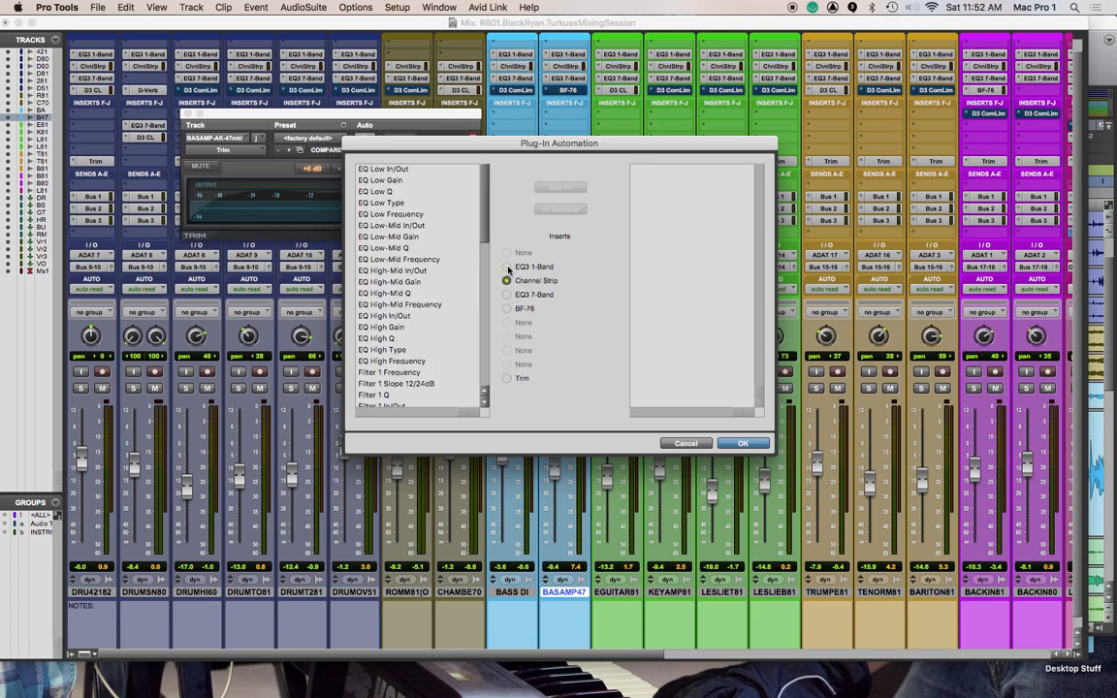
{"action": "left_click", "coordinate": [506, 266]}
{"action": "left_click", "coordinate": [505, 294]}
{"action": "left_click", "coordinate": [506, 309]}
{"action": "left_click", "coordinate": [505, 294]}
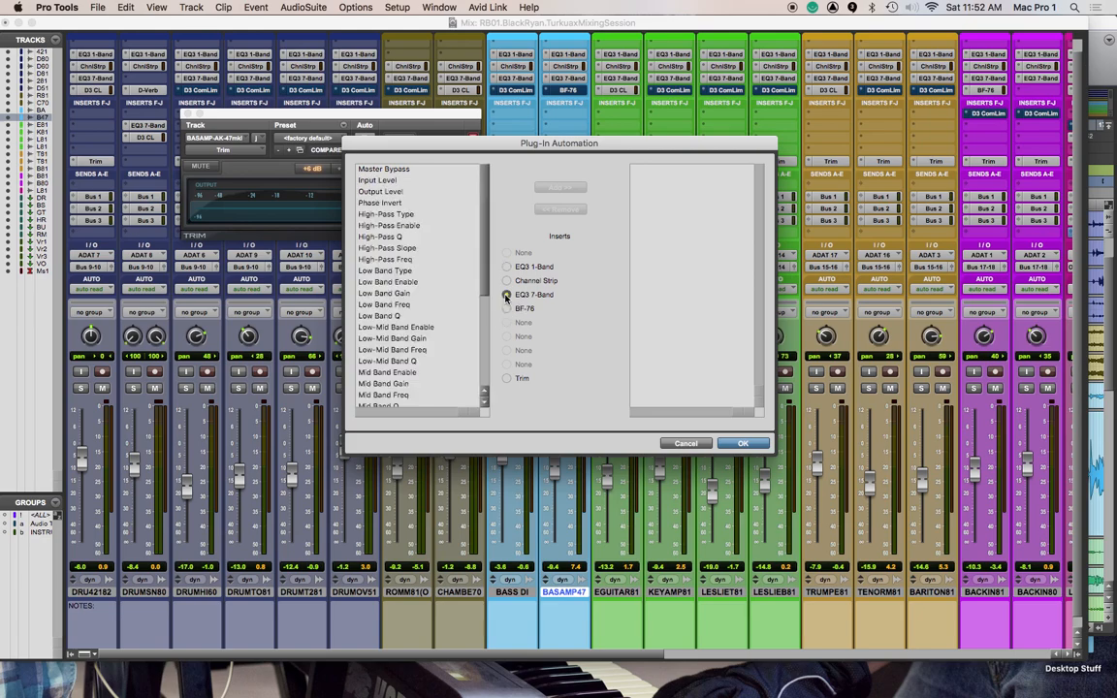
{"action": "left_click", "coordinate": [506, 378]}
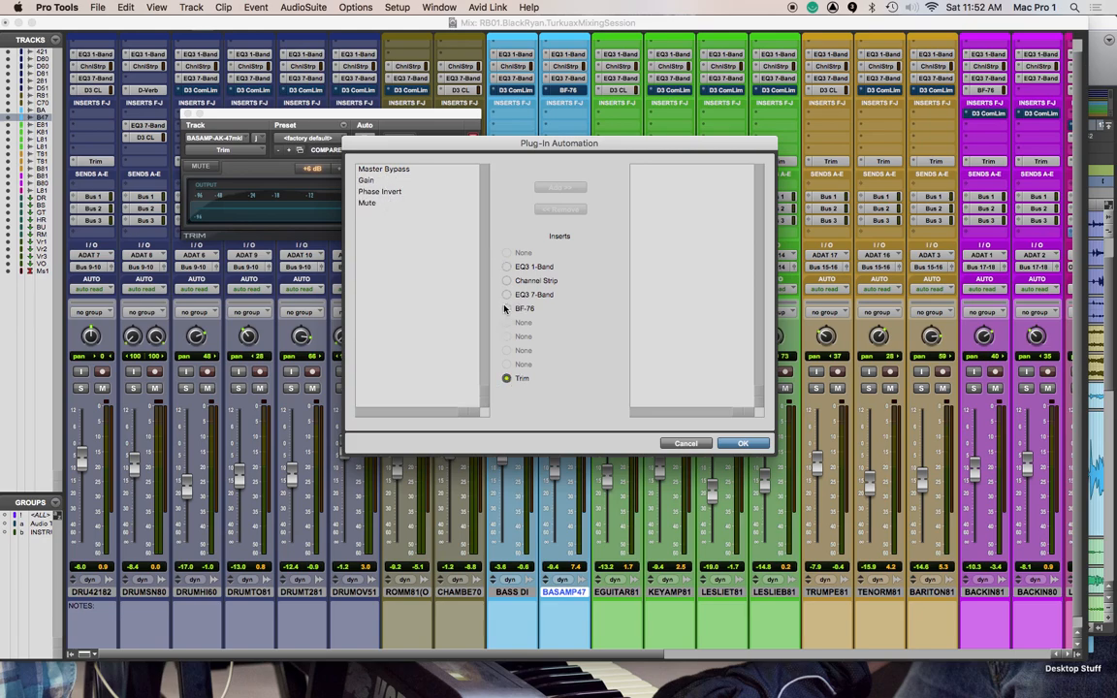
{"action": "left_click", "coordinate": [505, 295]}
{"action": "scroll", "coordinate": [475, 284], "scroll_direction": "down", "scroll_amount": 1}
{"action": "mouse_move", "coordinate": [483, 281]}
{"action": "left_mouse_down"}
{"action": "mouse_move", "coordinate": [480, 391]}
{"action": "mouse_move", "coordinate": [487, 267]}
{"action": "left_mouse_up"}
{"action": "left_click", "coordinate": [506, 378]}
Enable the Trim plug-in's Gain parameter for automation on the BASAMP47 track and confirm the Plug-In Automation settings
{"action": "left_click", "coordinate": [399, 181]}
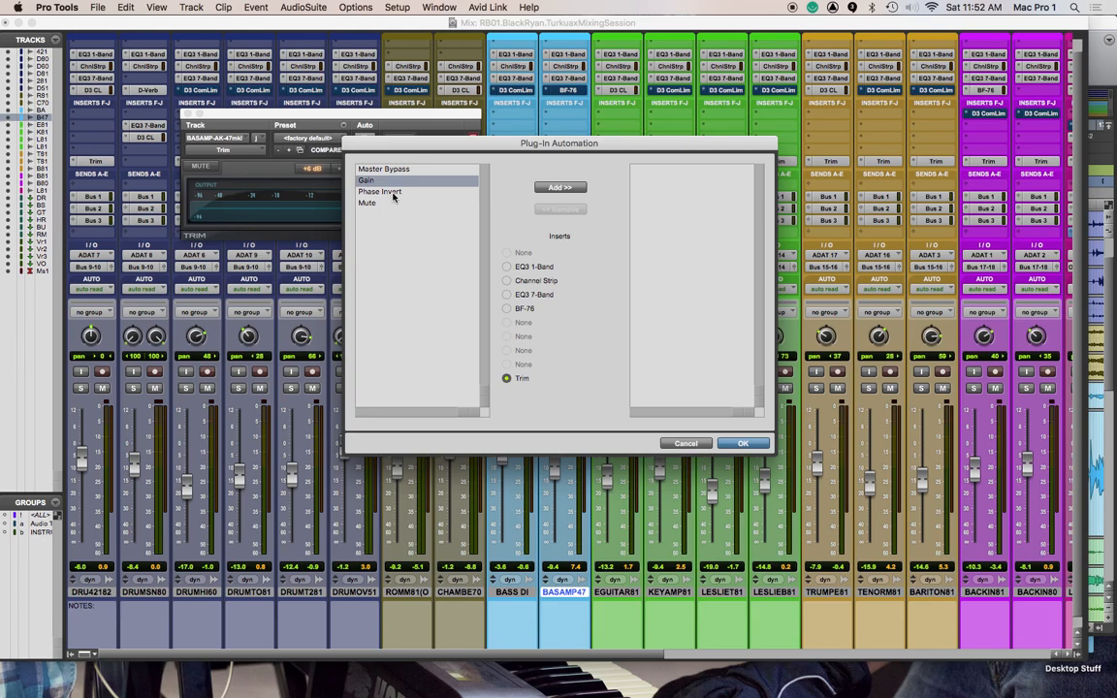
{"action": "left_click", "coordinate": [387, 192]}
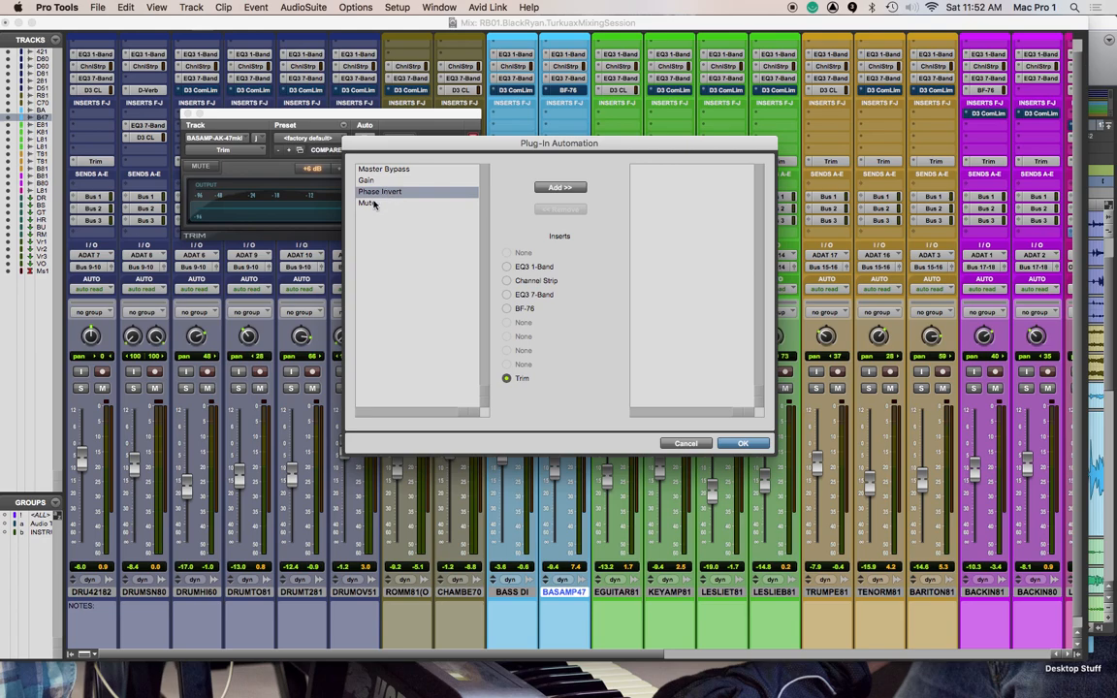
{"action": "left_click", "coordinate": [373, 203]}
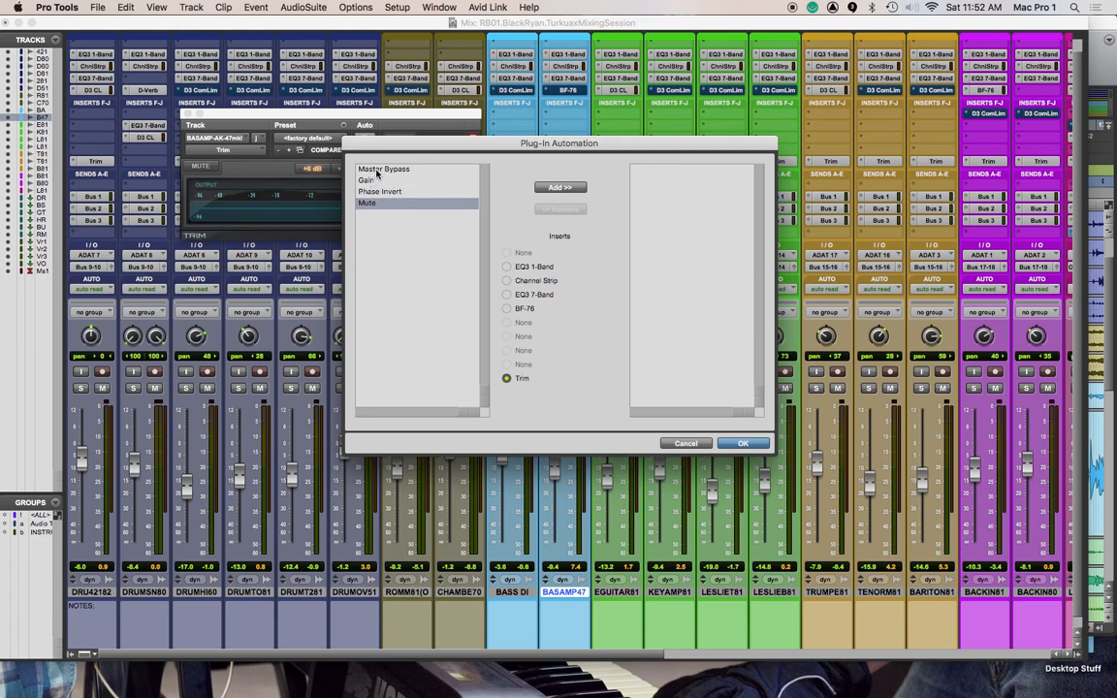
{"action": "left_click_drag", "start_coordinate": [385, 146], "coordinate": [558, 114]}
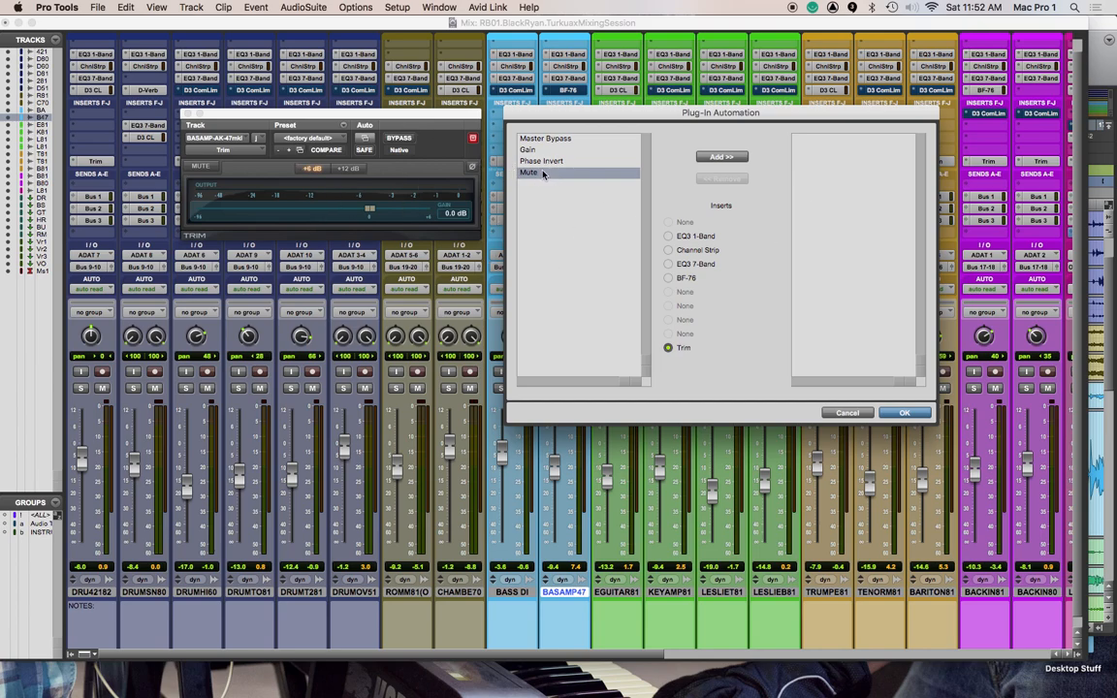
{"action": "left_click", "coordinate": [534, 151]}
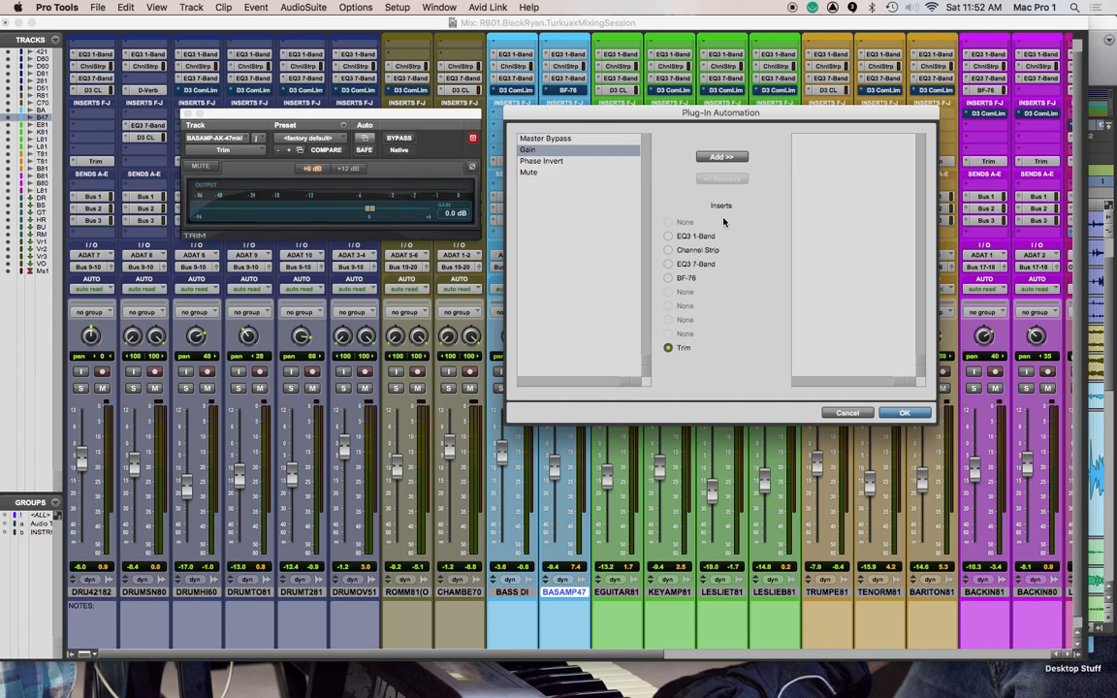
{"action": "left_click", "coordinate": [719, 156]}
{"action": "key", "text": "Return"}
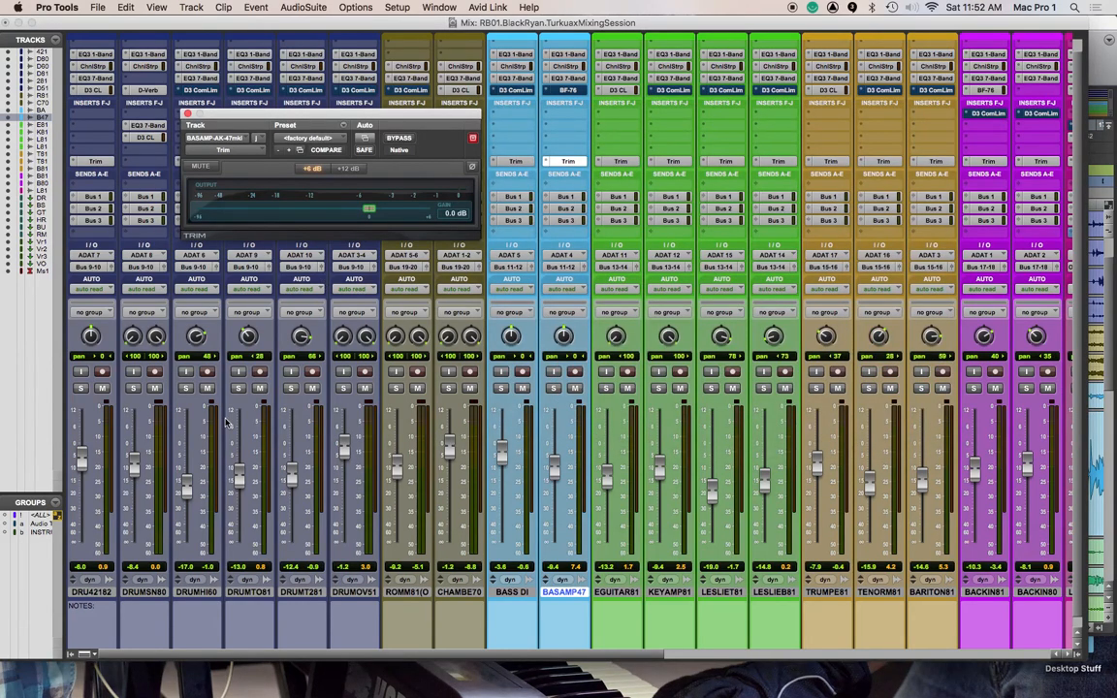
Switch to the Edit window and set the BASAMPAK47 track view to the Trim plug-in's Gain automation
{"action": "key", "text": "super+equal"}
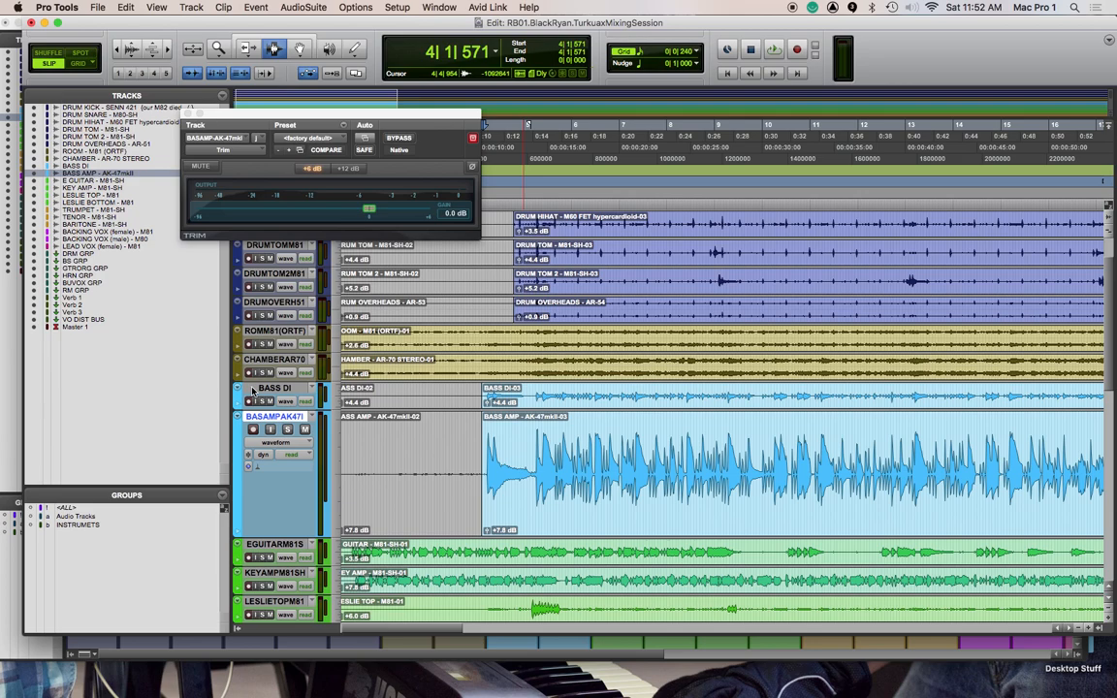
{"action": "left_click", "coordinate": [281, 443]}
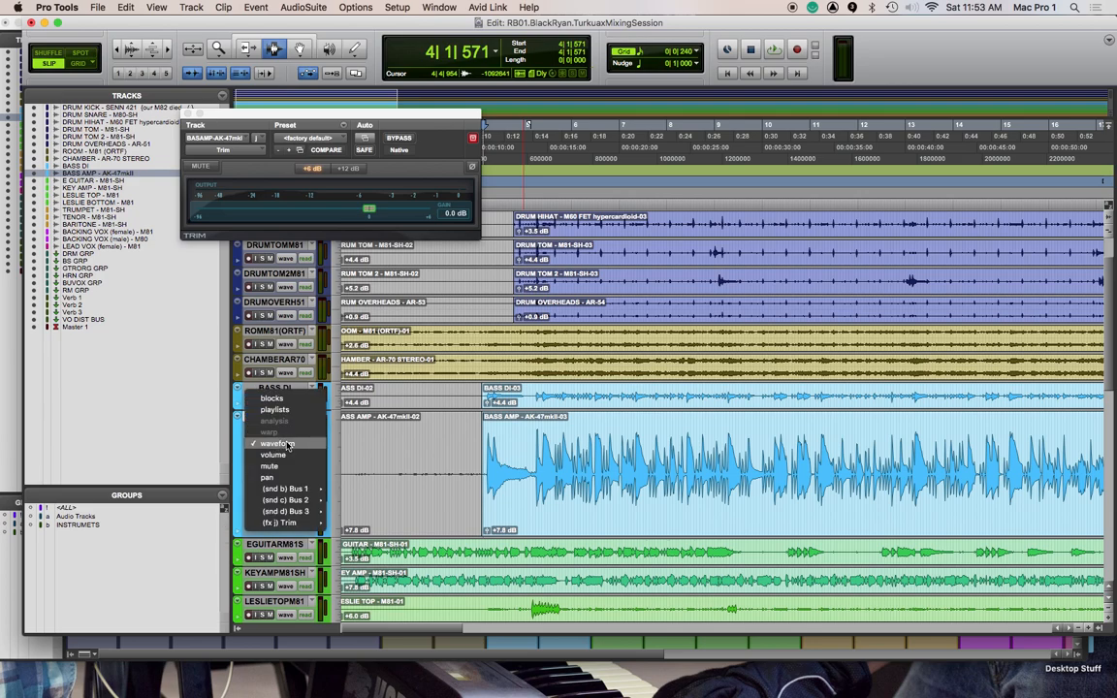
{"action": "left_click", "coordinate": [362, 528]}
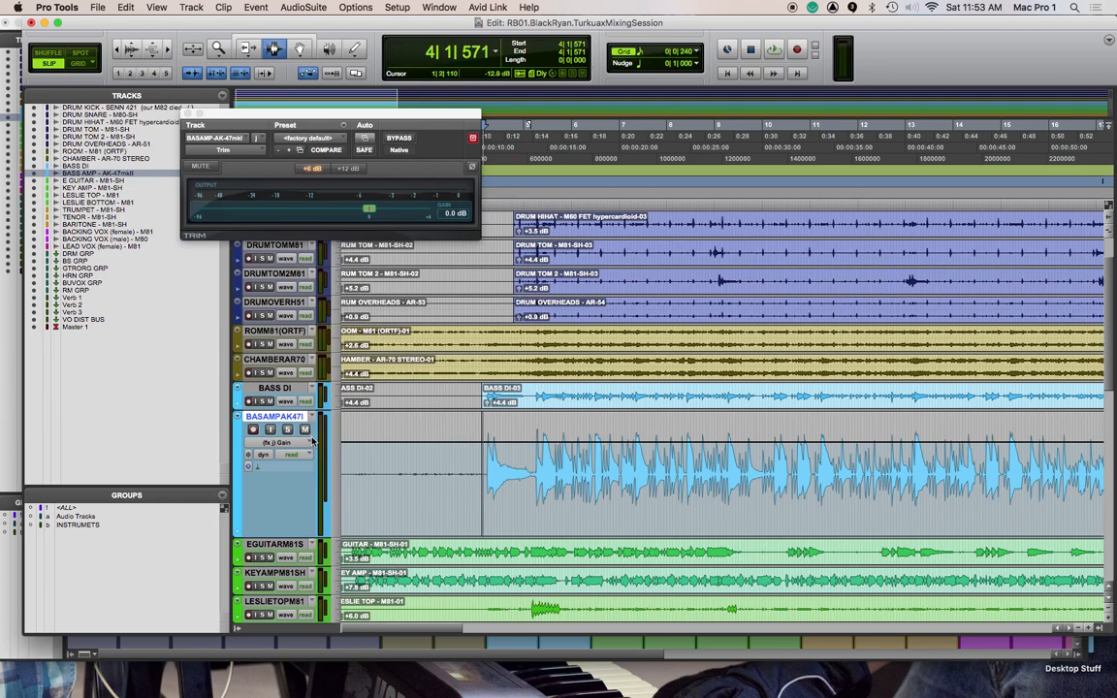
{"action": "left_click", "coordinate": [281, 442]}
{"action": "mouse_move", "coordinate": [305, 435]}
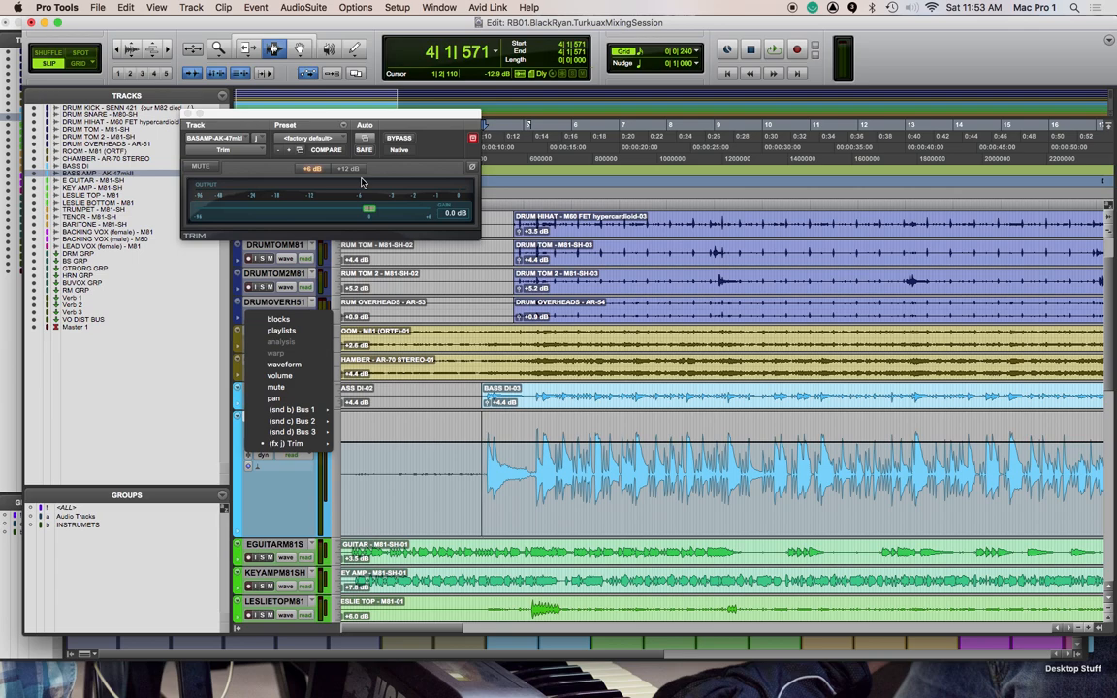
{"action": "left_click", "coordinate": [300, 500]}
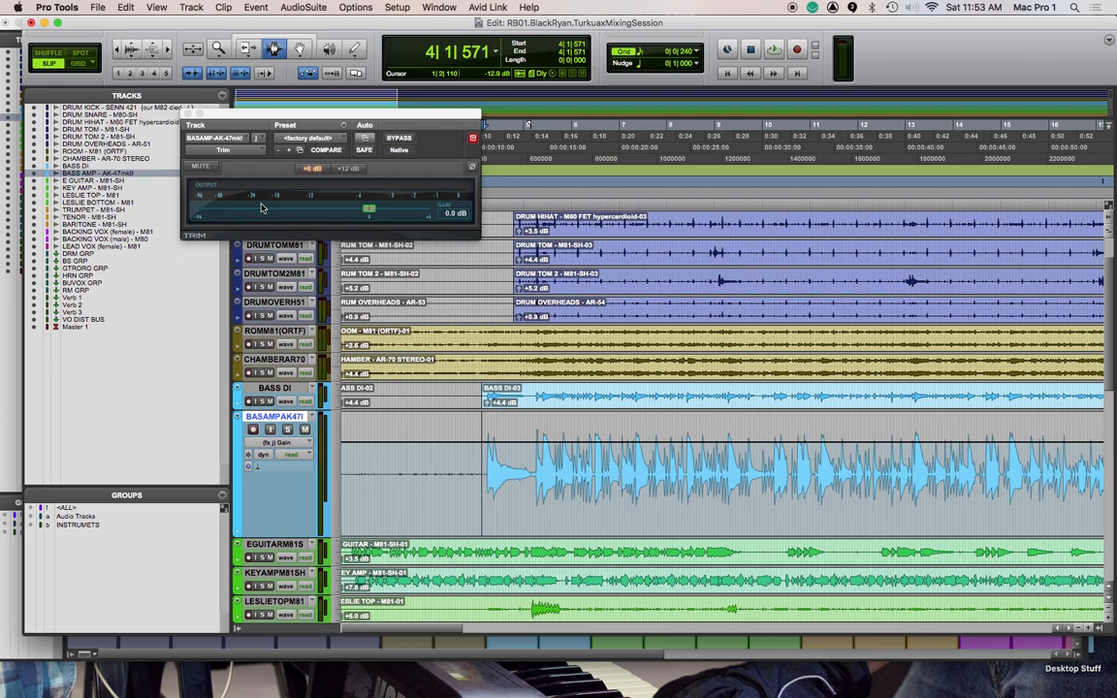
Switch to the Mix window, set BASAMP47 to touch automation and write a Trim gain ride during playback
{"action": "key", "text": "super+equal"}
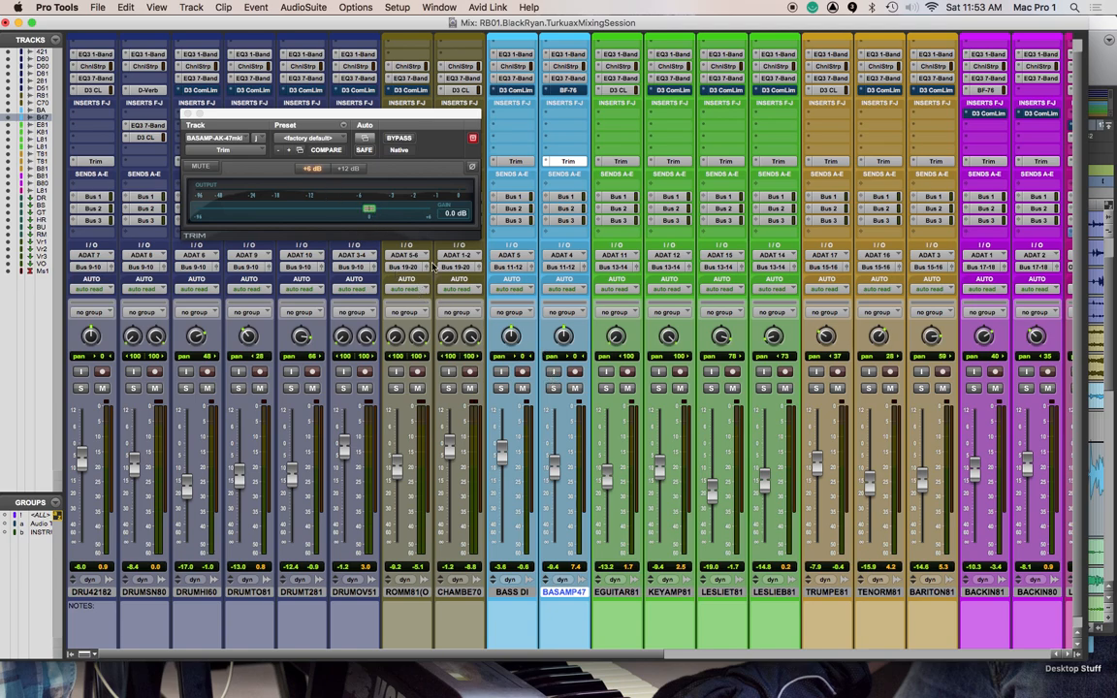
{"action": "left_click", "coordinate": [565, 289]}
{"action": "left_click", "coordinate": [567, 302]}
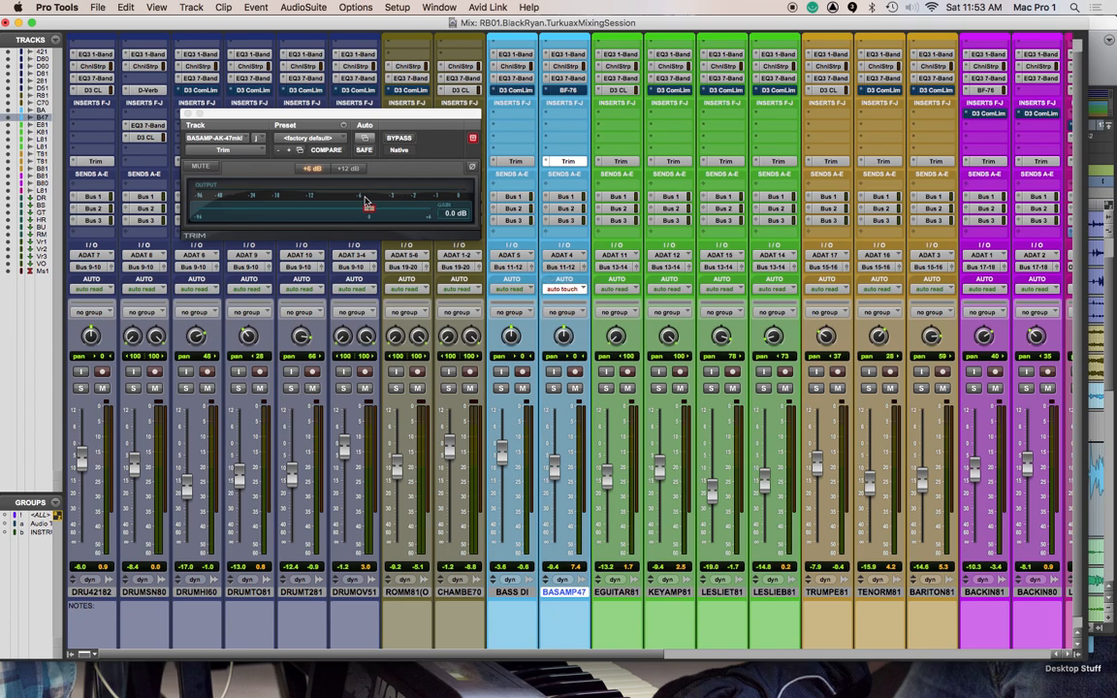
{"action": "key", "text": "space"}
{"action": "left_click_drag", "start_coordinate": [366, 201], "coordinate": [390, 212]}
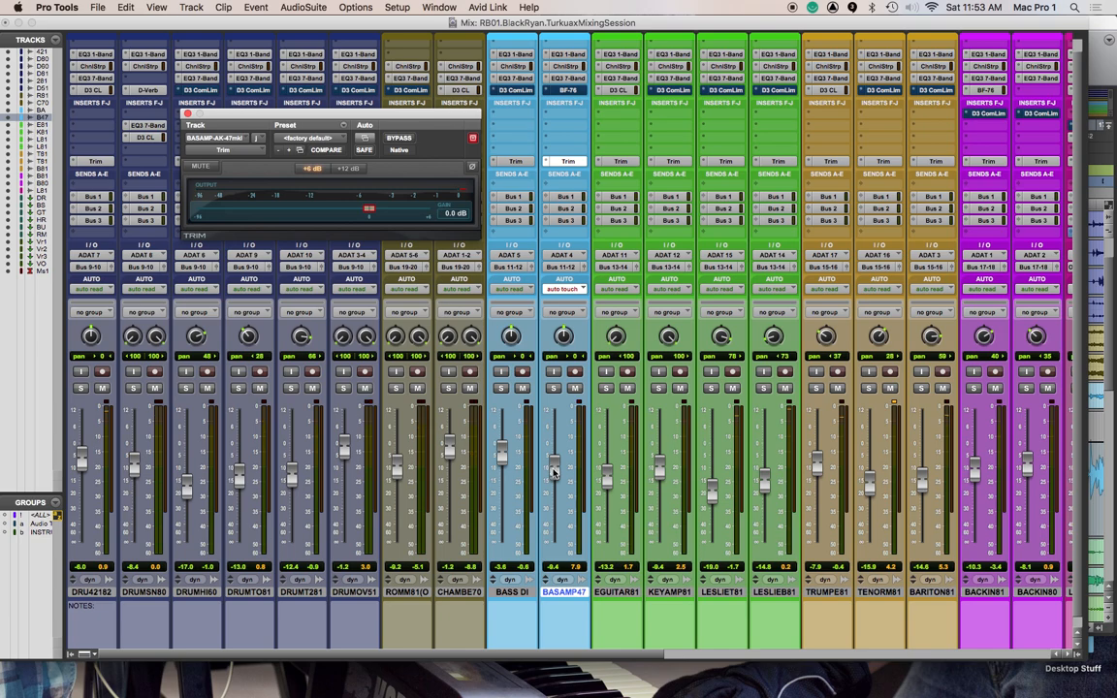
Lower the BASAMP47 volume fader to about -10.5 dB and close the Trim plug-in window
{"action": "left_click_drag", "start_coordinate": [553, 472], "coordinate": [558, 473]}
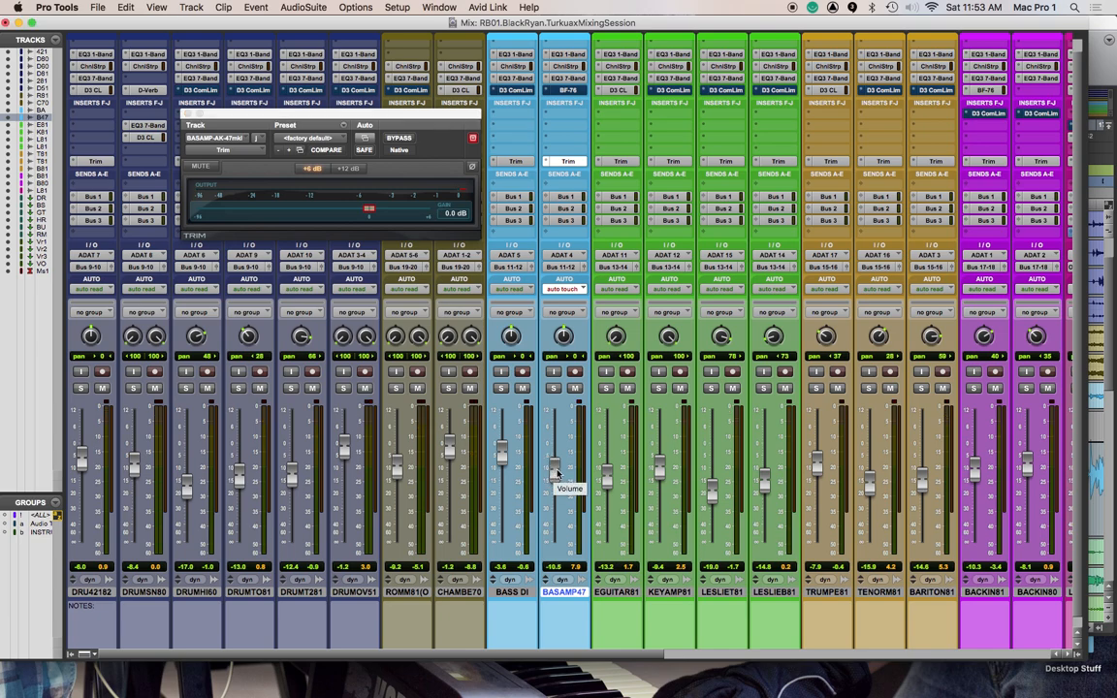
{"action": "left_click", "coordinate": [188, 113]}
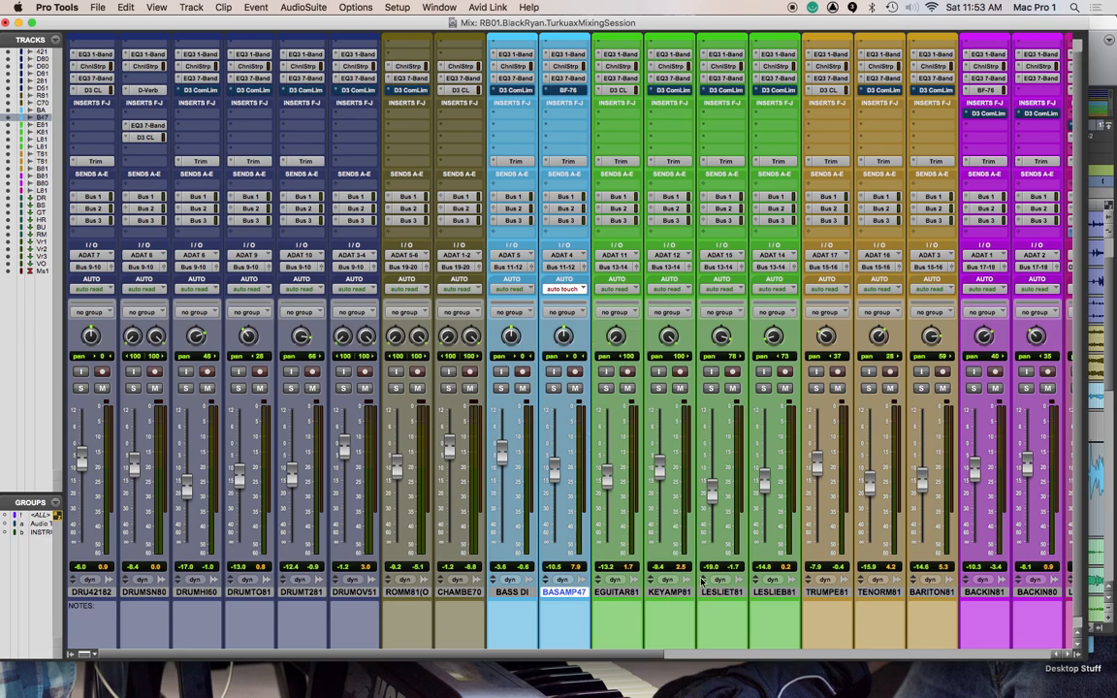
Select the trumpet, tenor and baritone tracks together and solo all three
{"action": "scroll", "coordinate": [702, 601], "scroll_direction": "right", "scroll_amount": 5}
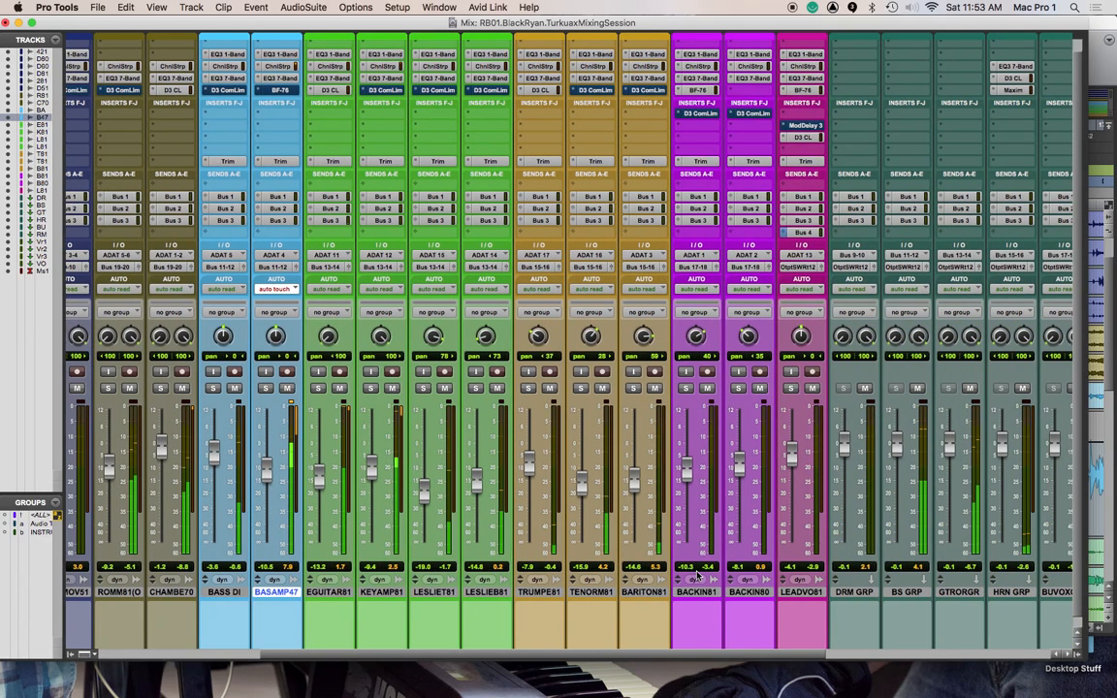
{"action": "left_click", "coordinate": [540, 592]}
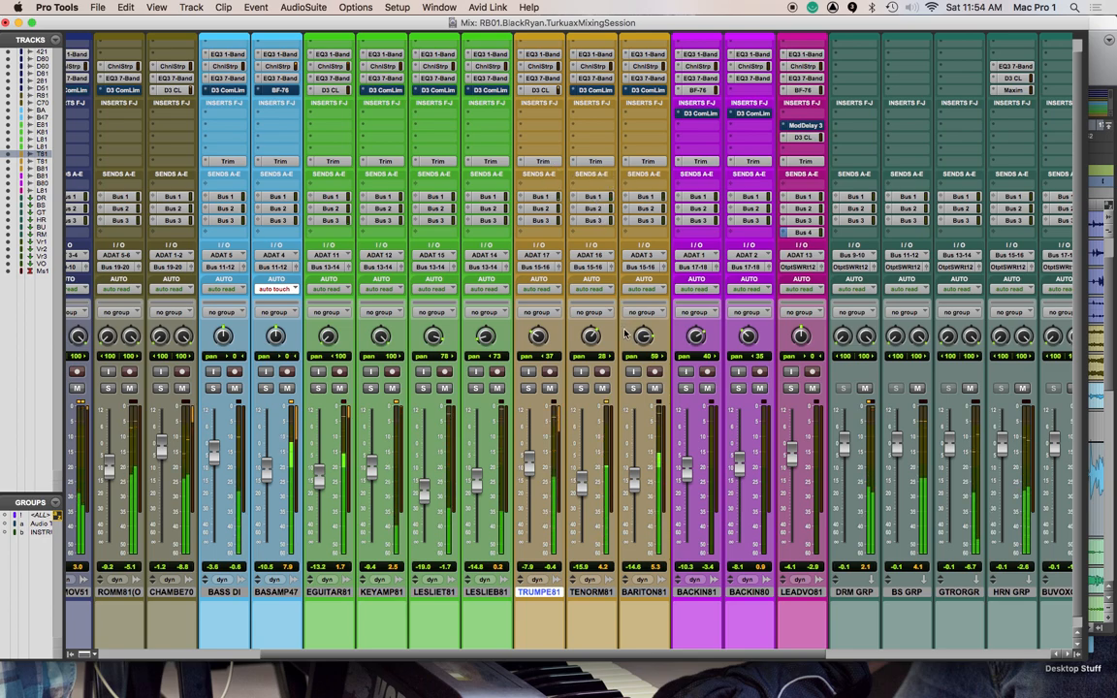
{"action": "left_click", "coordinate": [644, 594], "text": "shift"}
{"action": "left_click", "coordinate": [528, 388]}
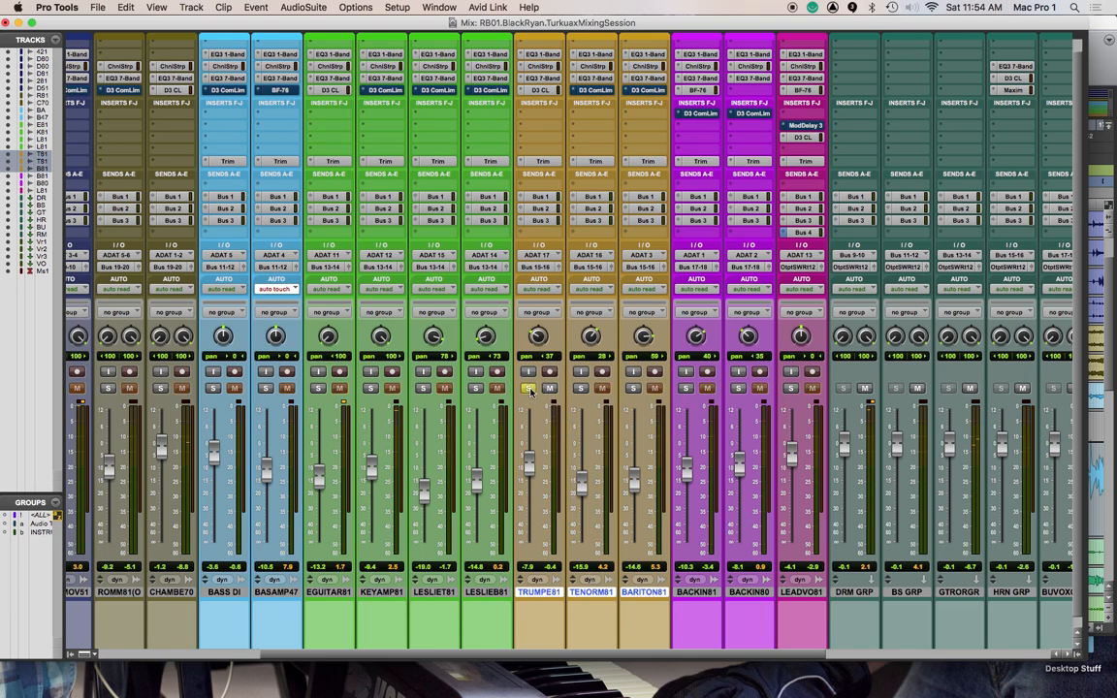
{"action": "left_click", "coordinate": [580, 389]}
{"action": "left_click", "coordinate": [632, 389]}
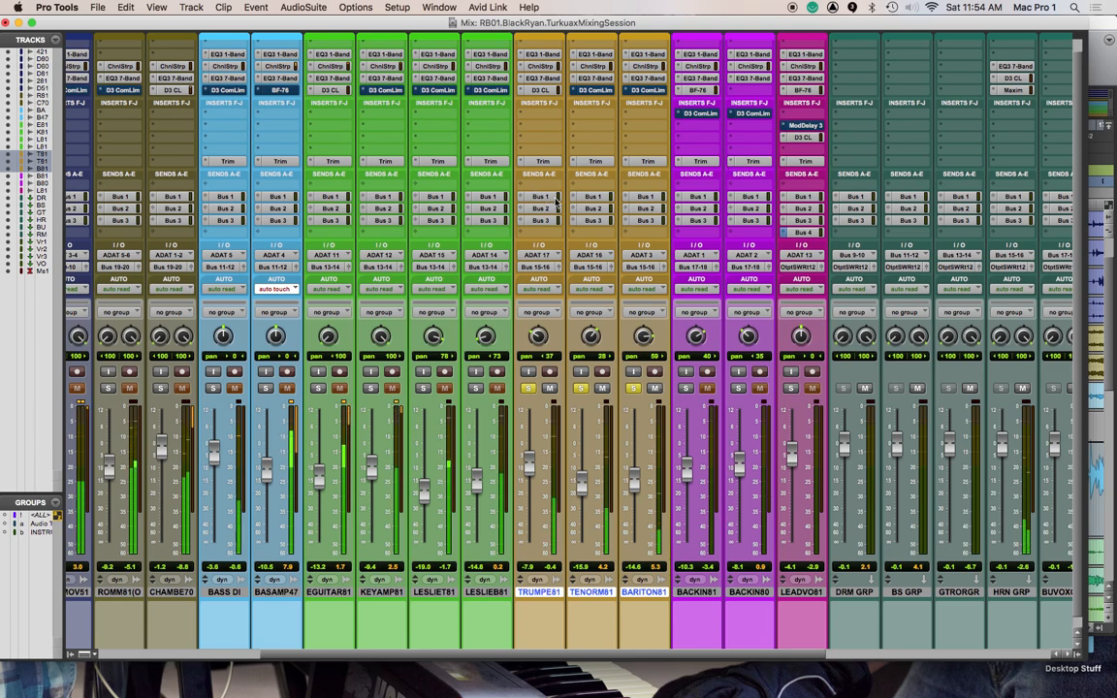
Open separate Bus 1 send windows for the trumpet, tenor and baritone tracks and line them up side by side
{"action": "left_click", "coordinate": [592, 196]}
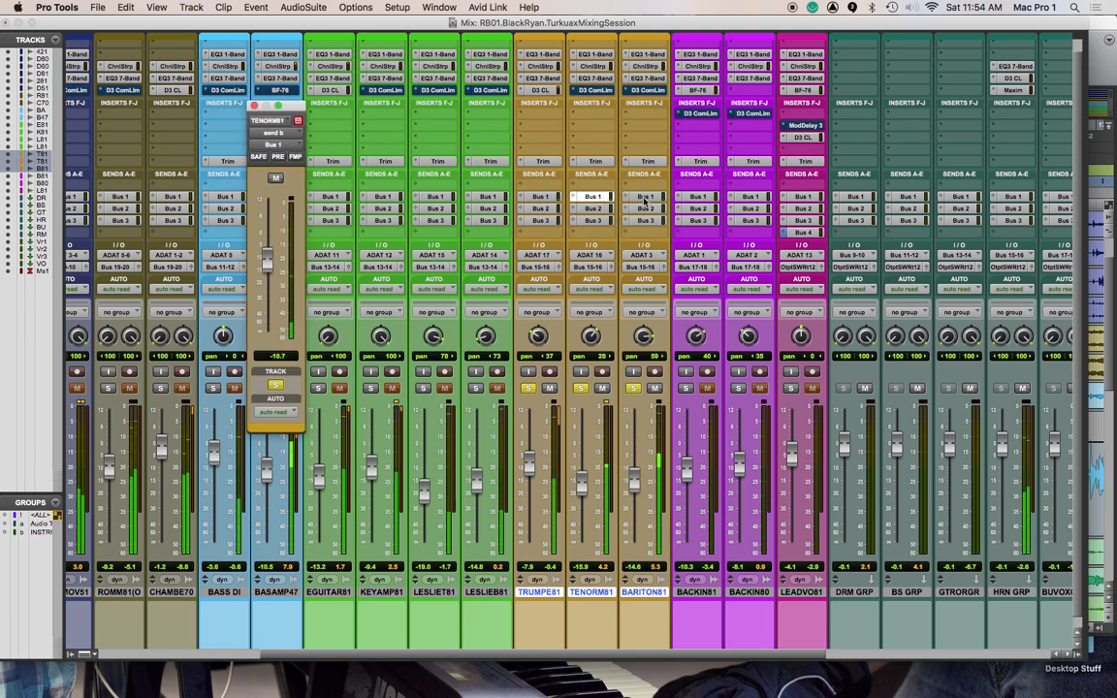
{"action": "left_click", "coordinate": [540, 198]}
{"action": "left_click", "coordinate": [589, 198], "text": "shift"}
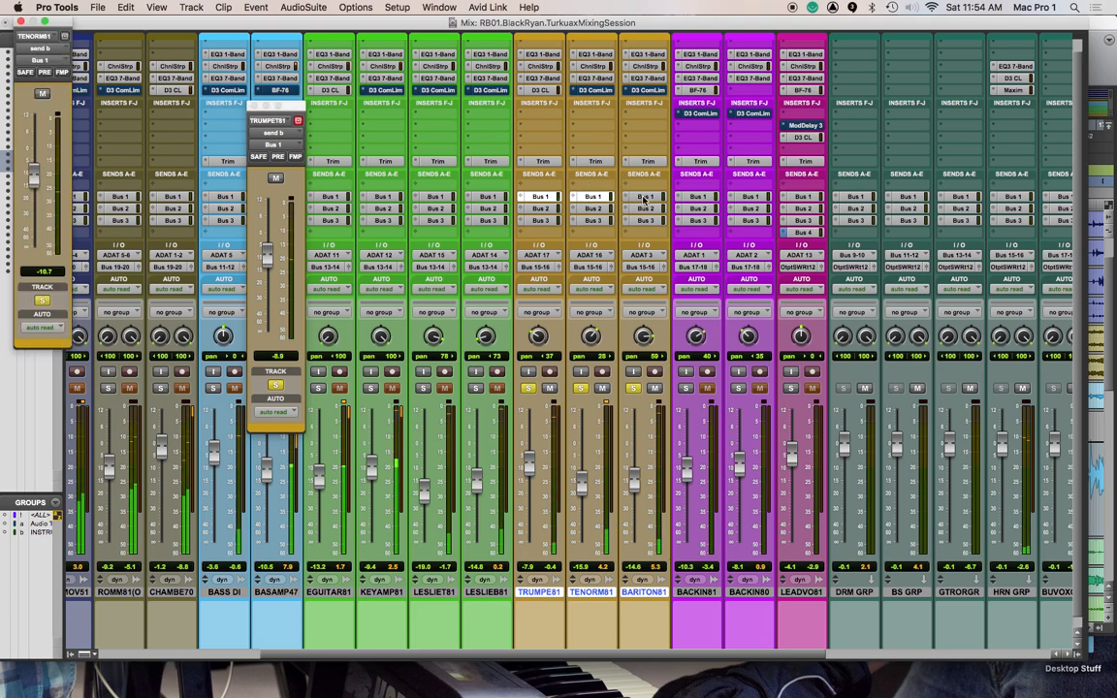
{"action": "left_click", "coordinate": [644, 198], "text": "shift"}
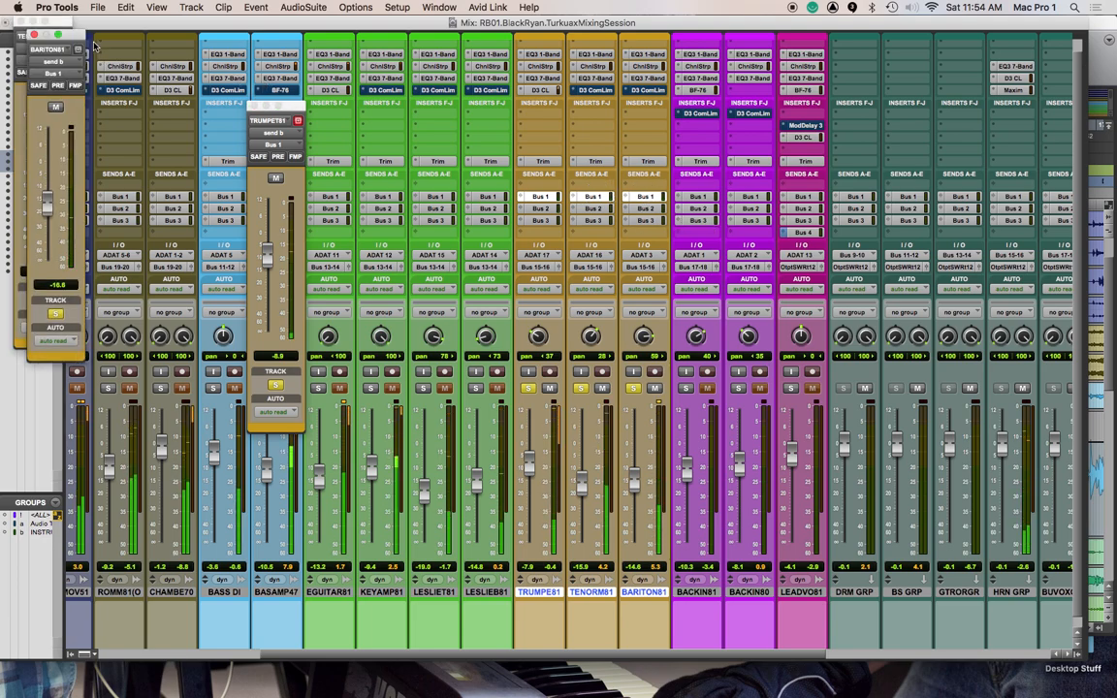
{"action": "left_click_drag", "start_coordinate": [73, 36], "coordinate": [441, 73]}
{"action": "left_click_drag", "start_coordinate": [289, 106], "coordinate": [185, 89]}
{"action": "left_click_drag", "start_coordinate": [60, 21], "coordinate": [283, 83]}
{"action": "left_click_drag", "start_coordinate": [442, 71], "coordinate": [365, 83]}
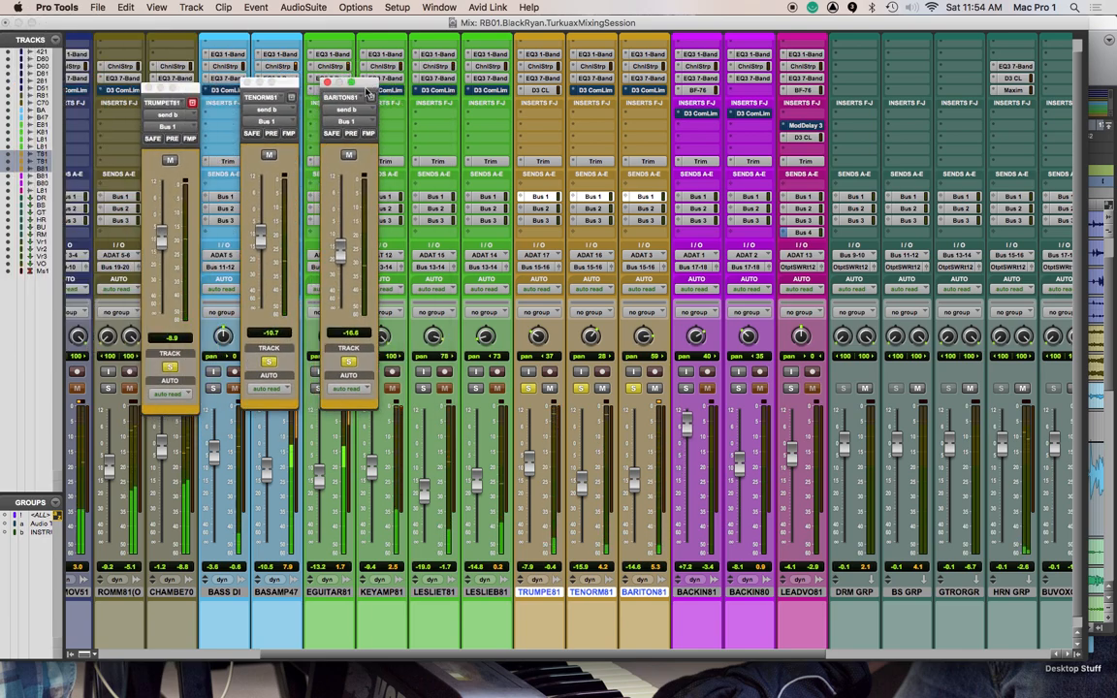
Open the Bus 3 send windows of the trumpet, tenor and baritone tracks while keeping their Bus 1 send windows open
{"action": "left_click", "coordinate": [547, 222]}
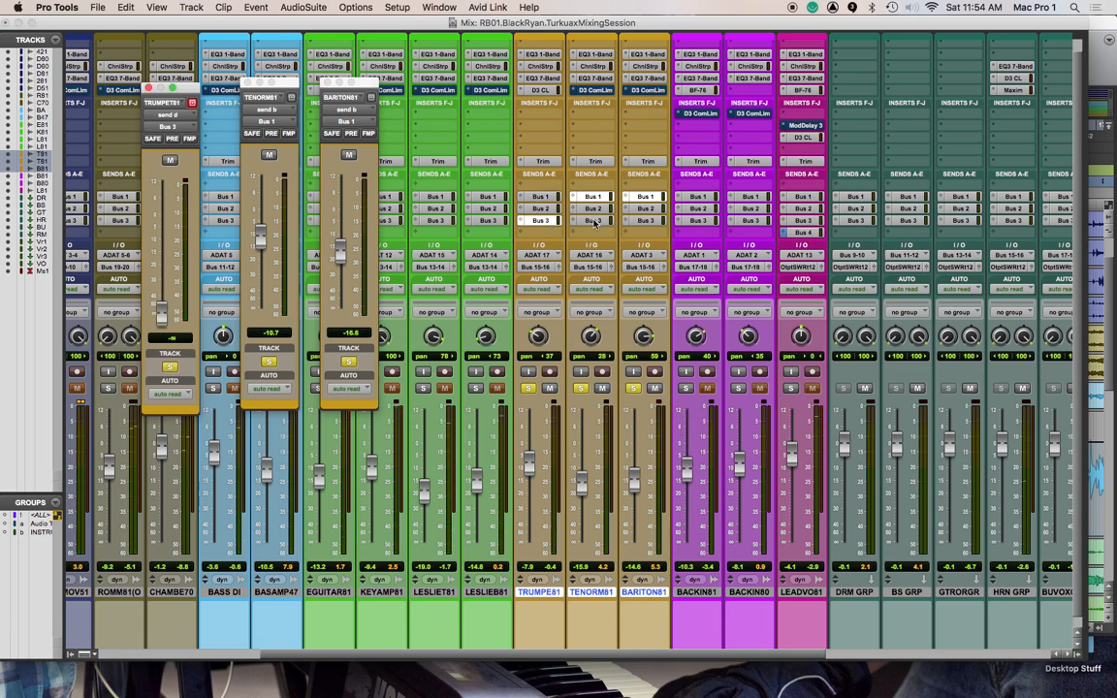
{"action": "left_click", "coordinate": [542, 196]}
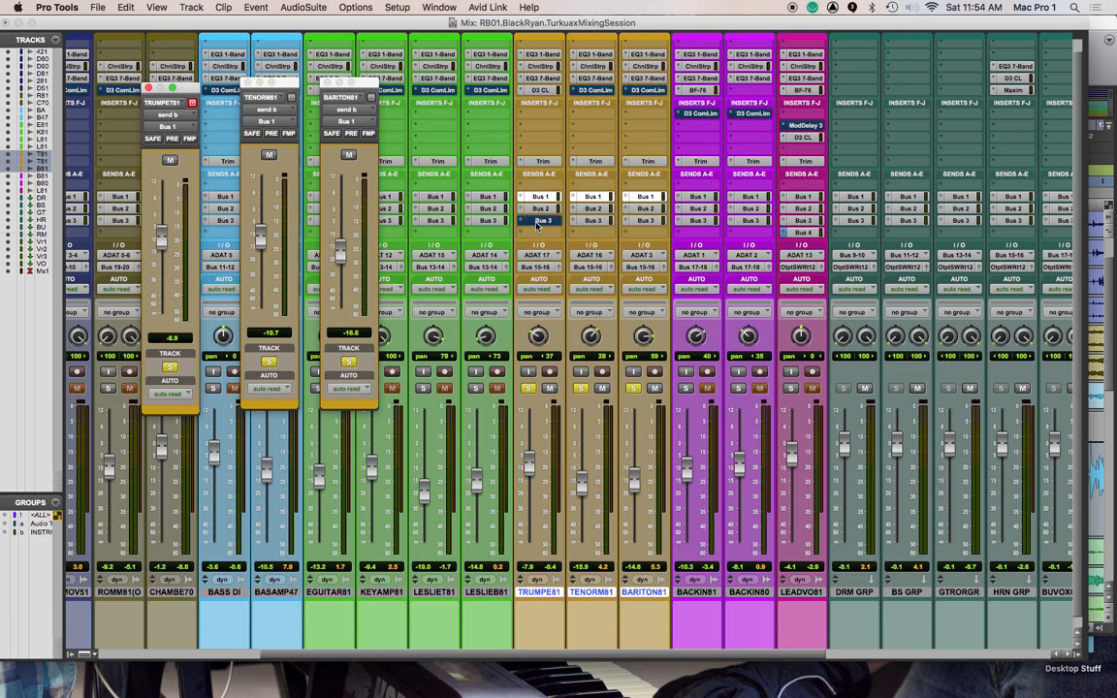
{"action": "left_click", "coordinate": [544, 222], "text": "shift"}
{"action": "left_click", "coordinate": [590, 220], "text": "shift"}
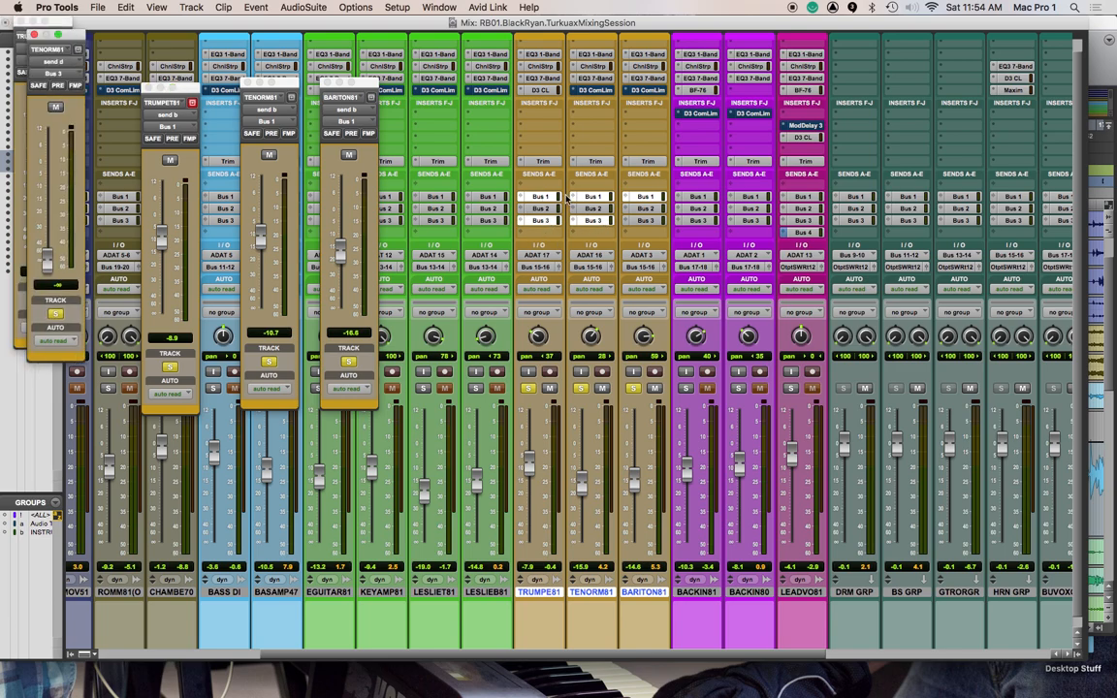
{"action": "left_click", "coordinate": [386, 167]}
{"action": "left_click", "coordinate": [646, 221], "text": "shift"}
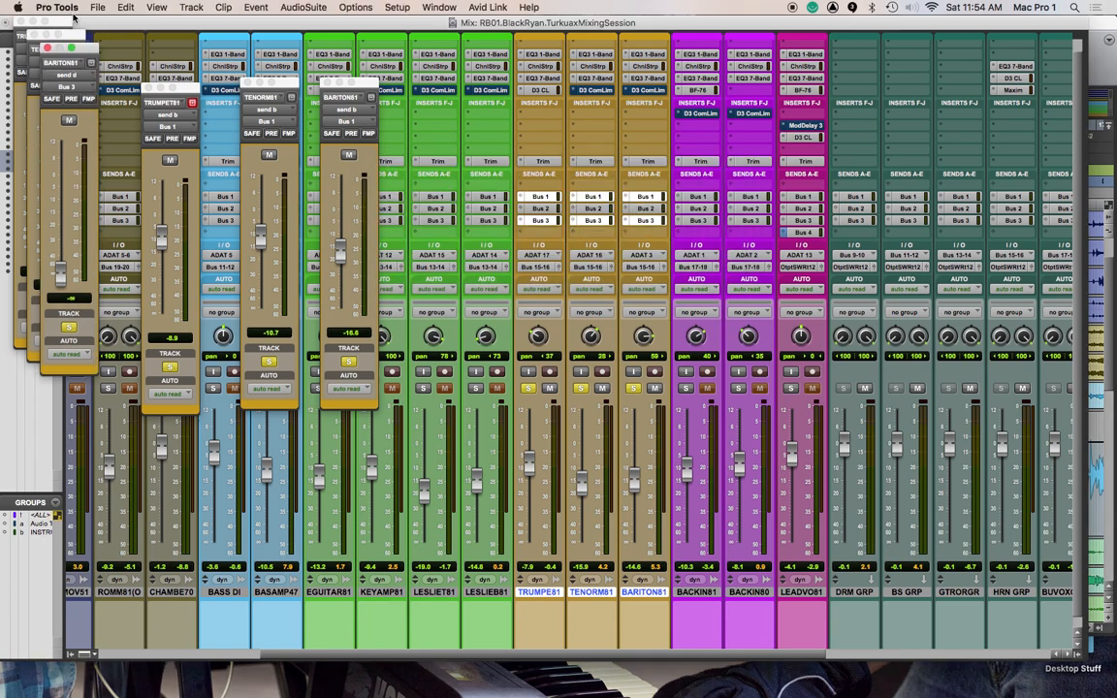
Arrange the three Bus 3 send windows side by side in trumpet, tenor, baritone order, below the Bus 1 send windows
{"action": "left_click_drag", "start_coordinate": [87, 51], "coordinate": [526, 313]}
{"action": "left_click_drag", "start_coordinate": [76, 37], "coordinate": [444, 325]}
{"action": "left_click_drag", "start_coordinate": [51, 23], "coordinate": [357, 330]}
{"action": "left_click_drag", "start_coordinate": [427, 323], "coordinate": [448, 311]}
{"action": "left_click_drag", "start_coordinate": [524, 308], "coordinate": [598, 312]}
{"action": "left_click_drag", "start_coordinate": [466, 310], "coordinate": [527, 309]}
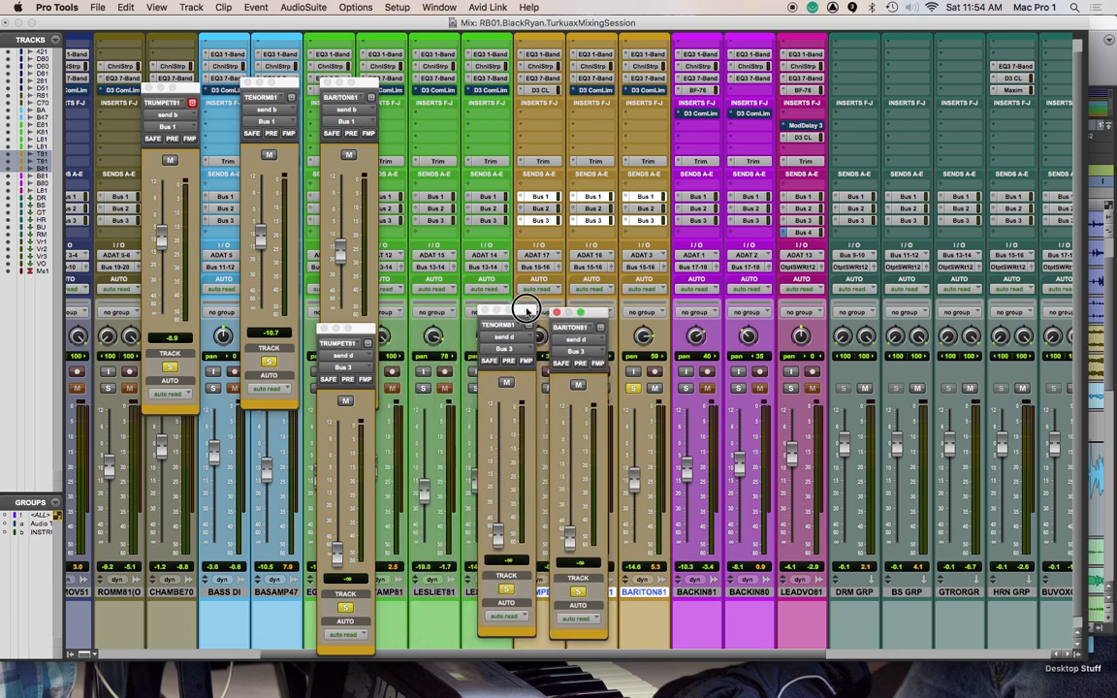
{"action": "left_click_drag", "start_coordinate": [365, 334], "coordinate": [450, 326]}
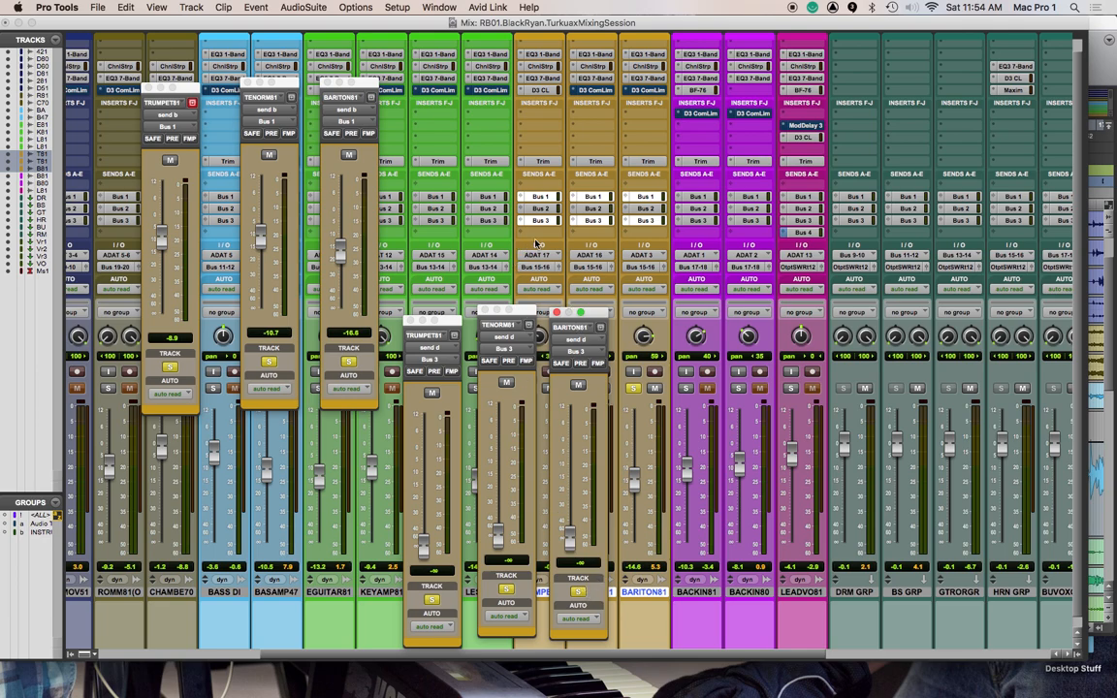
Set the three horn tracks to touch automation and write upward fader rides on each one's Bus 1 send during playback
{"action": "left_click", "coordinate": [557, 290]}
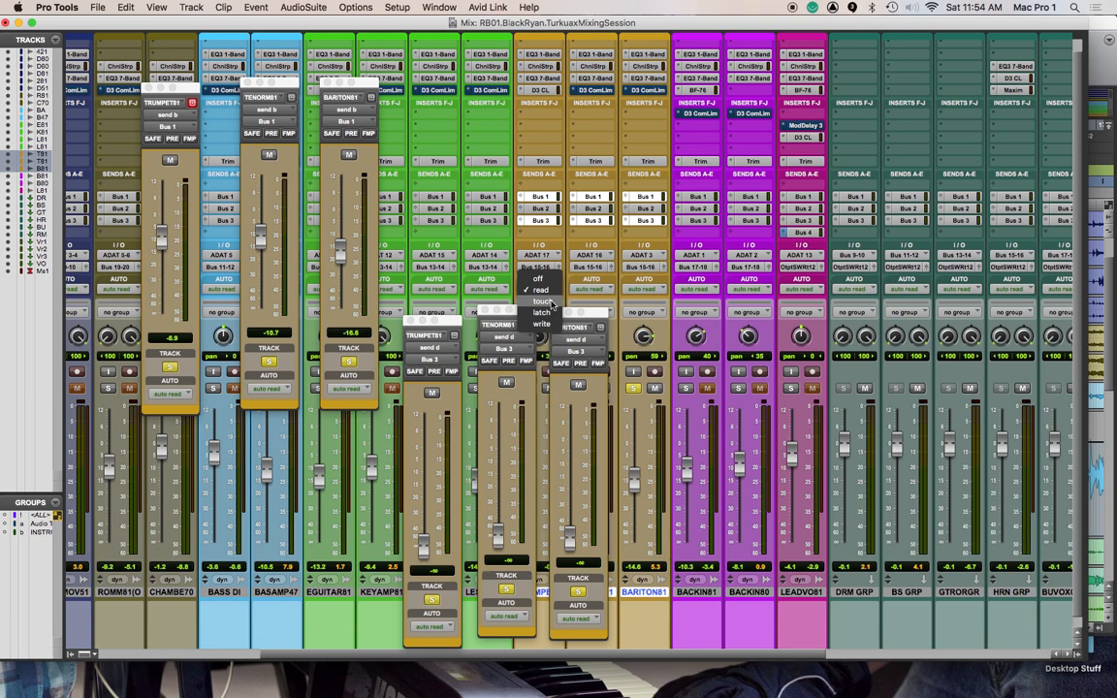
{"action": "left_click", "coordinate": [548, 301]}
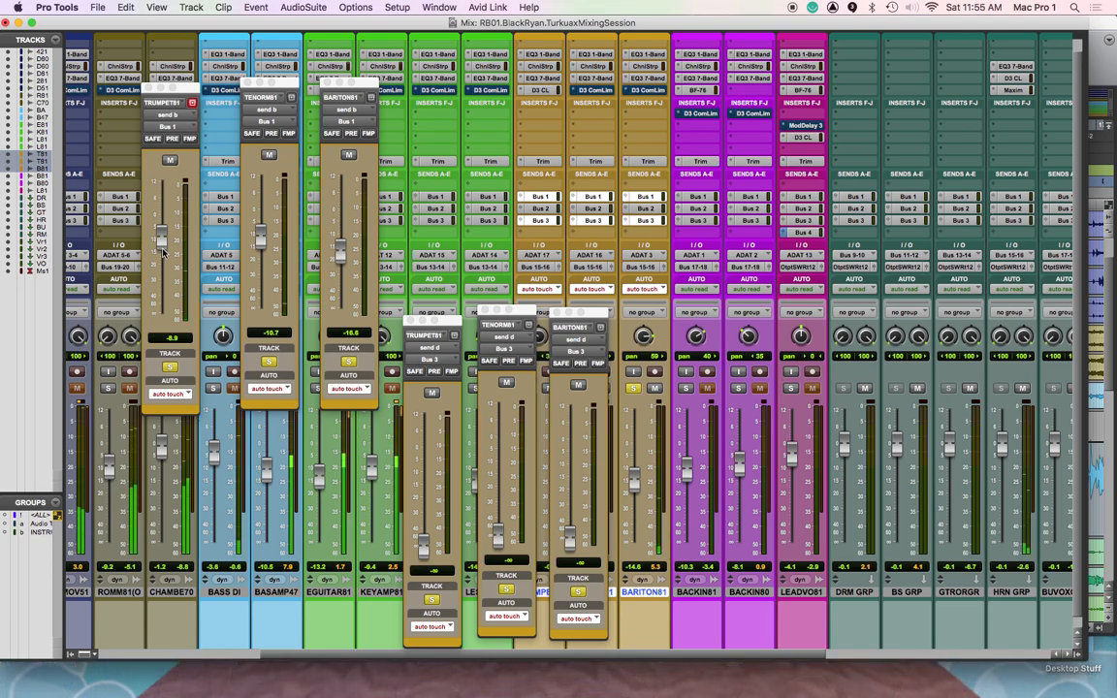
{"action": "left_click_drag", "start_coordinate": [164, 242], "coordinate": [162, 200]}
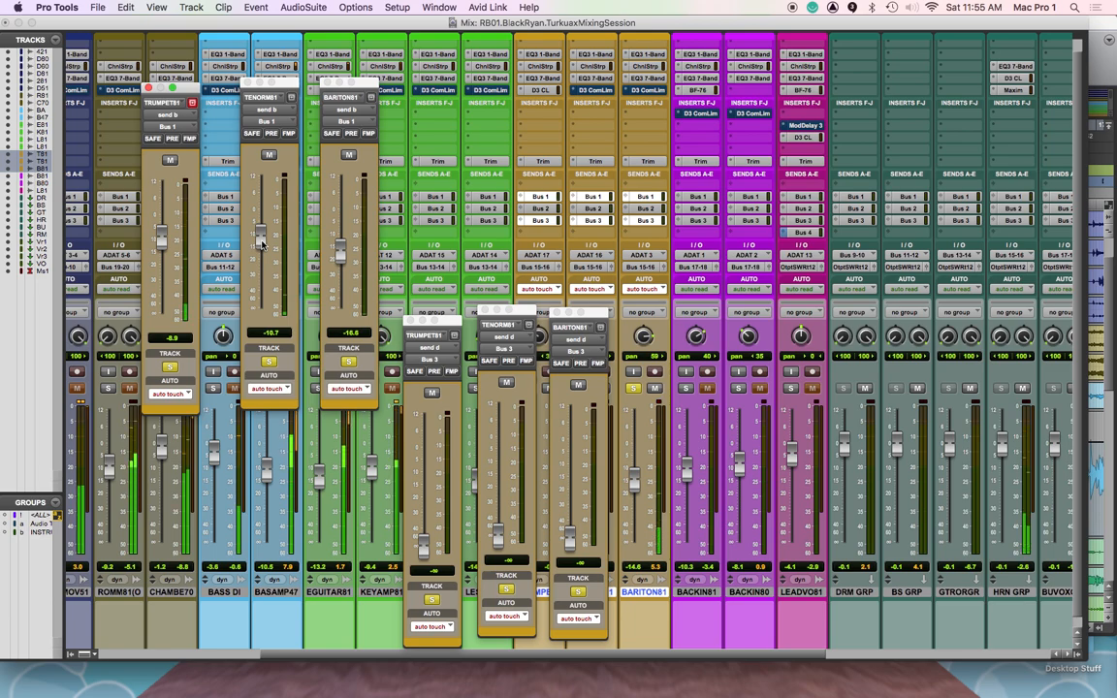
{"action": "left_click_drag", "start_coordinate": [261, 238], "coordinate": [262, 192]}
{"action": "scroll", "coordinate": [761, 328], "scroll_direction": "right", "scroll_amount": 3}
{"action": "scroll", "coordinate": [761, 327], "scroll_direction": "right", "scroll_amount": 5}
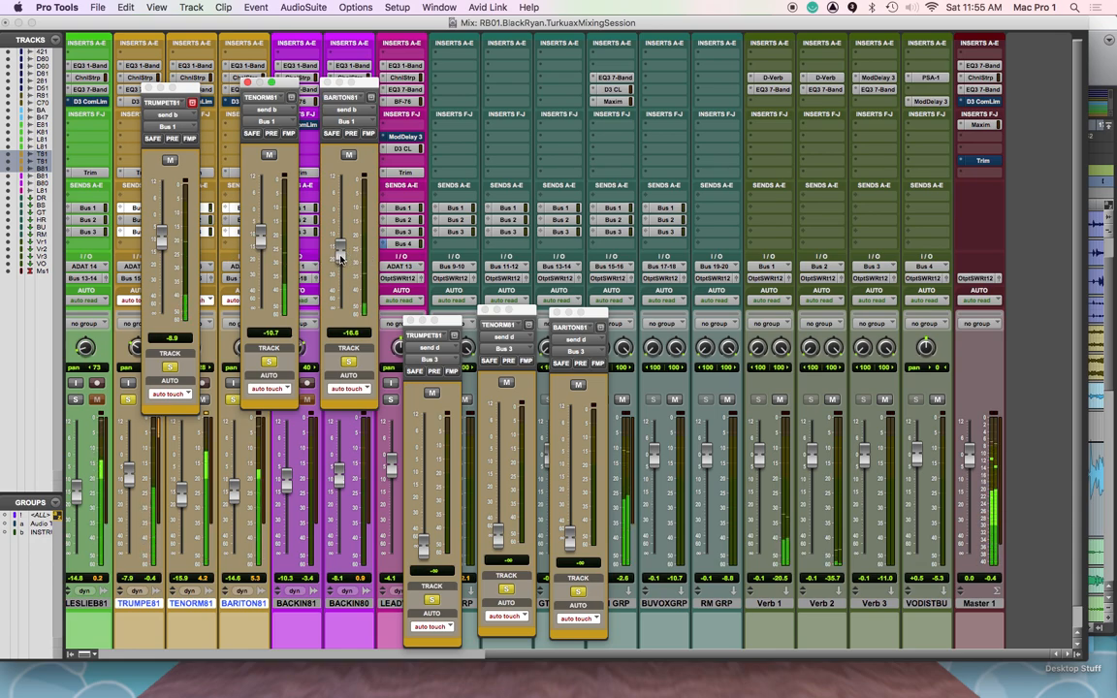
{"action": "left_click_drag", "start_coordinate": [339, 257], "coordinate": [346, 195]}
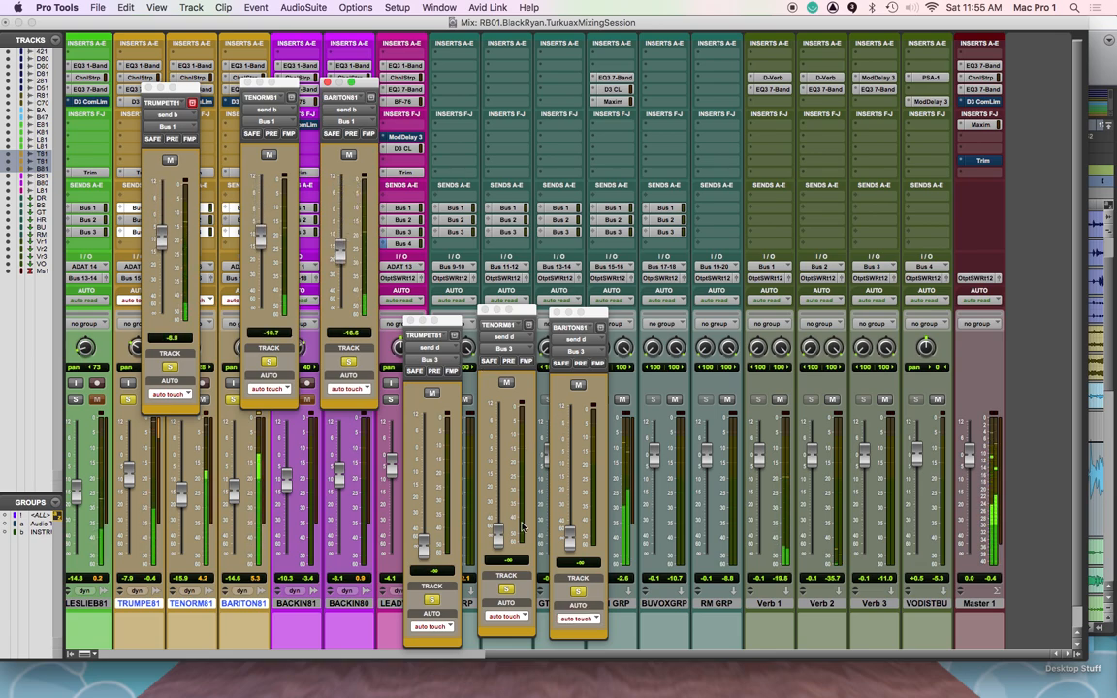
Write fader rides on the trumpet, tenor and baritone Bus 3 sends during playback
{"action": "left_click_drag", "start_coordinate": [426, 545], "coordinate": [424, 458]}
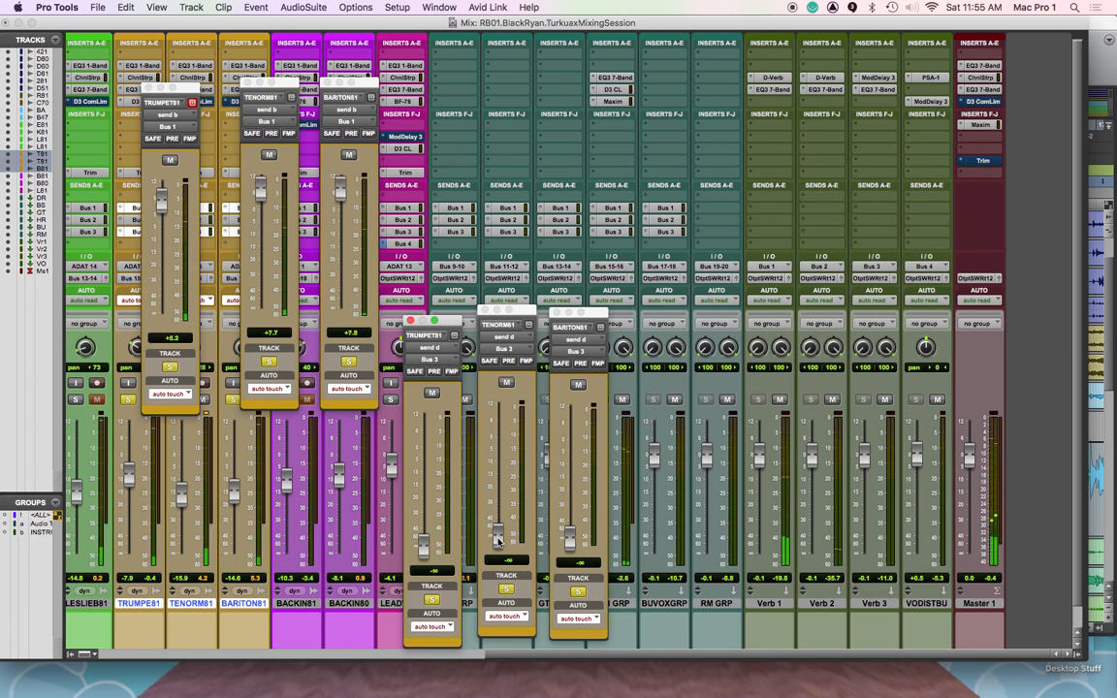
{"action": "left_click", "coordinate": [498, 542]}
{"action": "left_click_drag", "start_coordinate": [498, 543], "coordinate": [569, 549]}
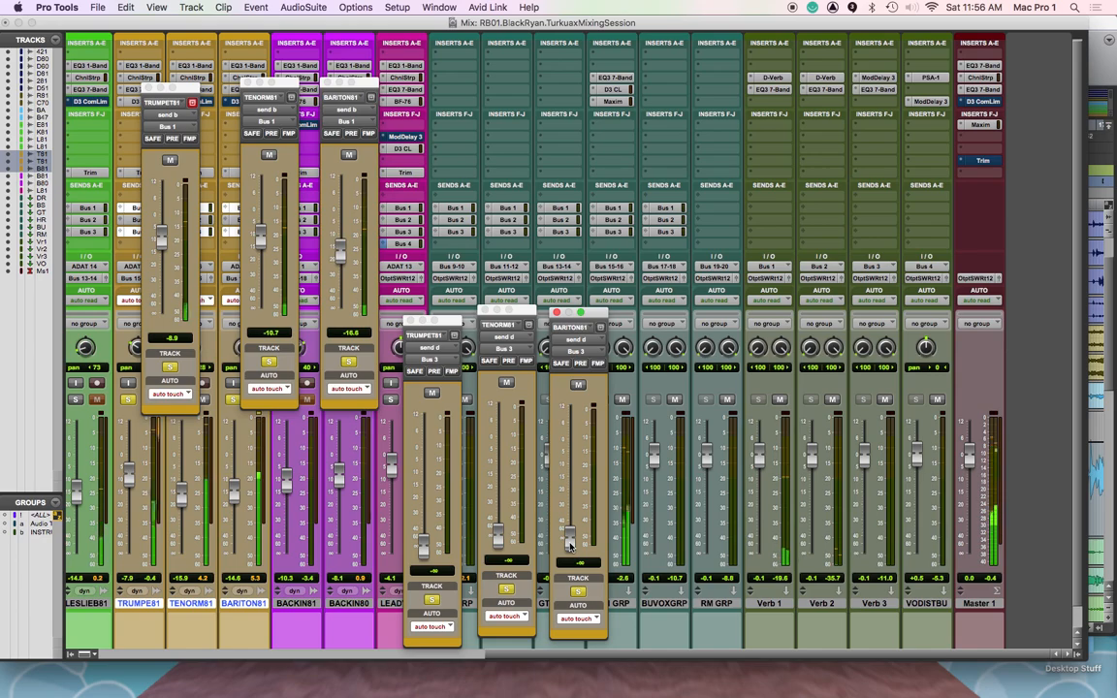
{"action": "left_click_drag", "start_coordinate": [570, 546], "coordinate": [572, 537]}
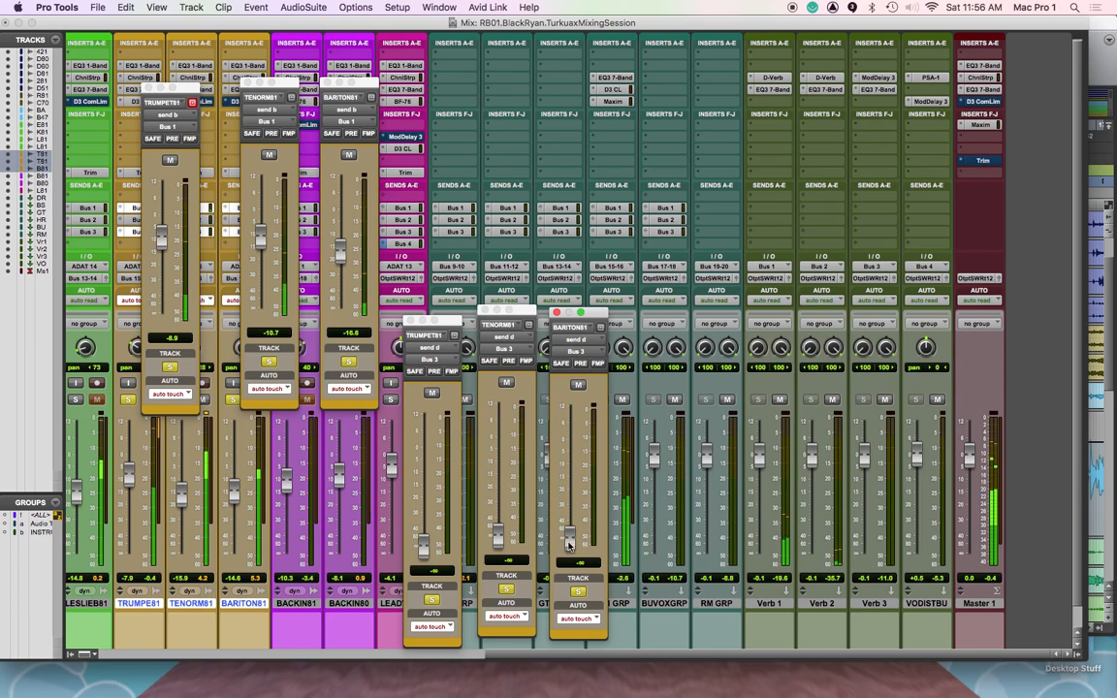
{"action": "left_click", "coordinate": [571, 538]}
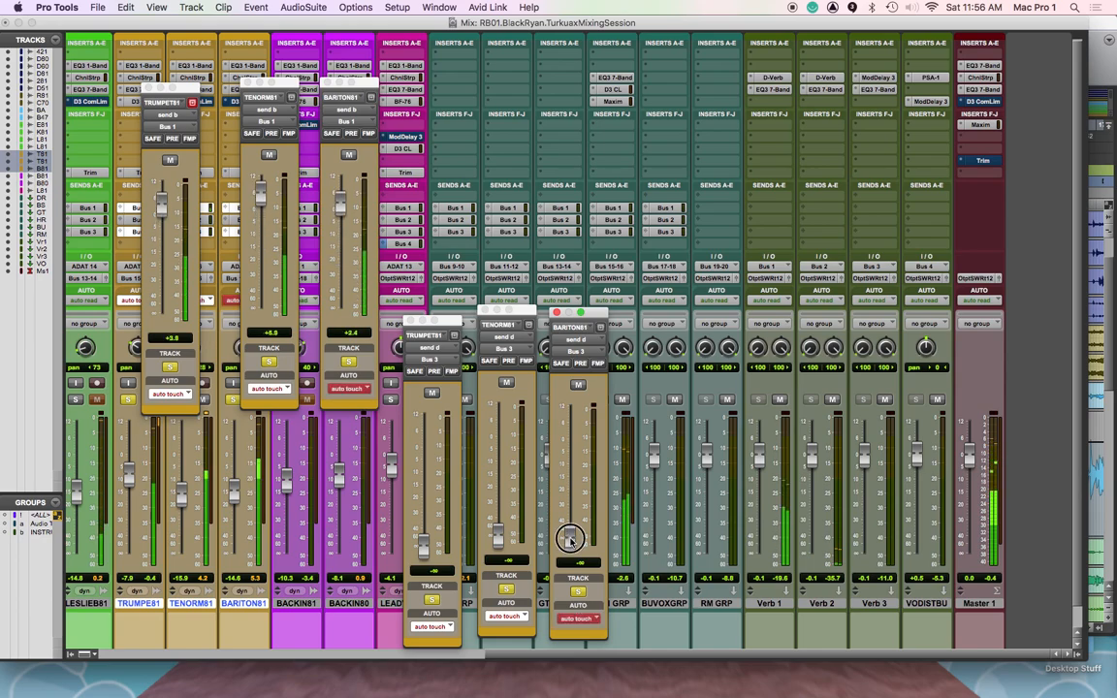
{"action": "mouse_move", "coordinate": [571, 538]}
{"action": "left_mouse_down"}
{"action": "mouse_move", "coordinate": [577, 449]}
{"action": "mouse_move", "coordinate": [575, 545]}
{"action": "left_mouse_up"}
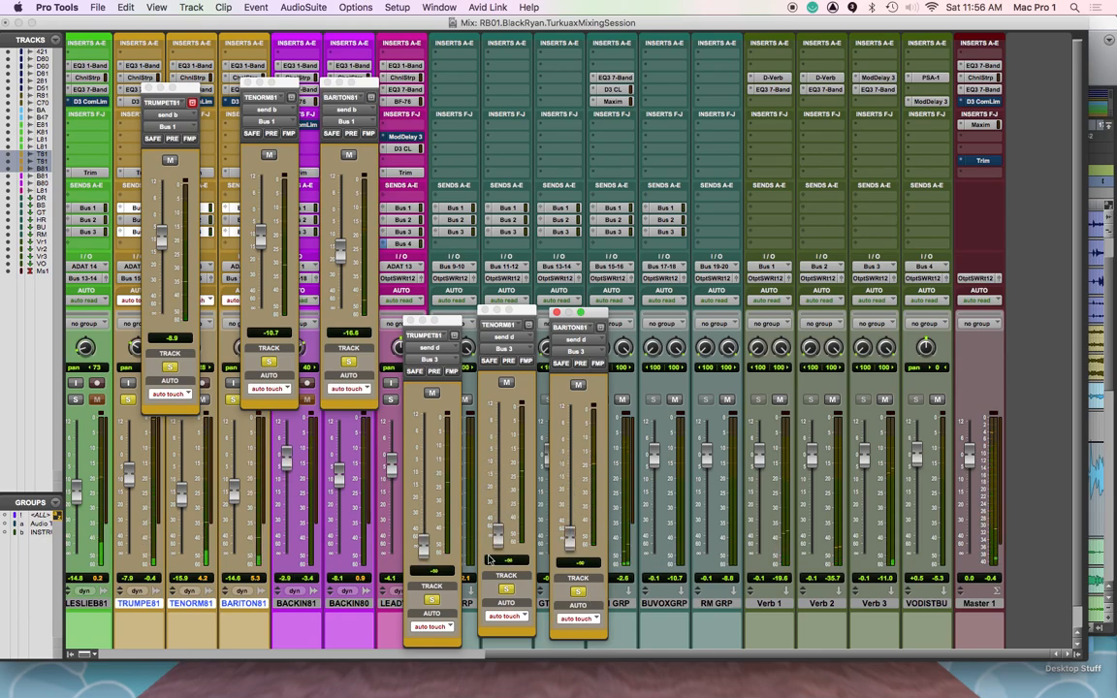
Close all six Bus 1 and Bus 3 send windows of the horn tracks
{"action": "left_click", "coordinate": [557, 314]}
{"action": "left_click", "coordinate": [485, 311]}
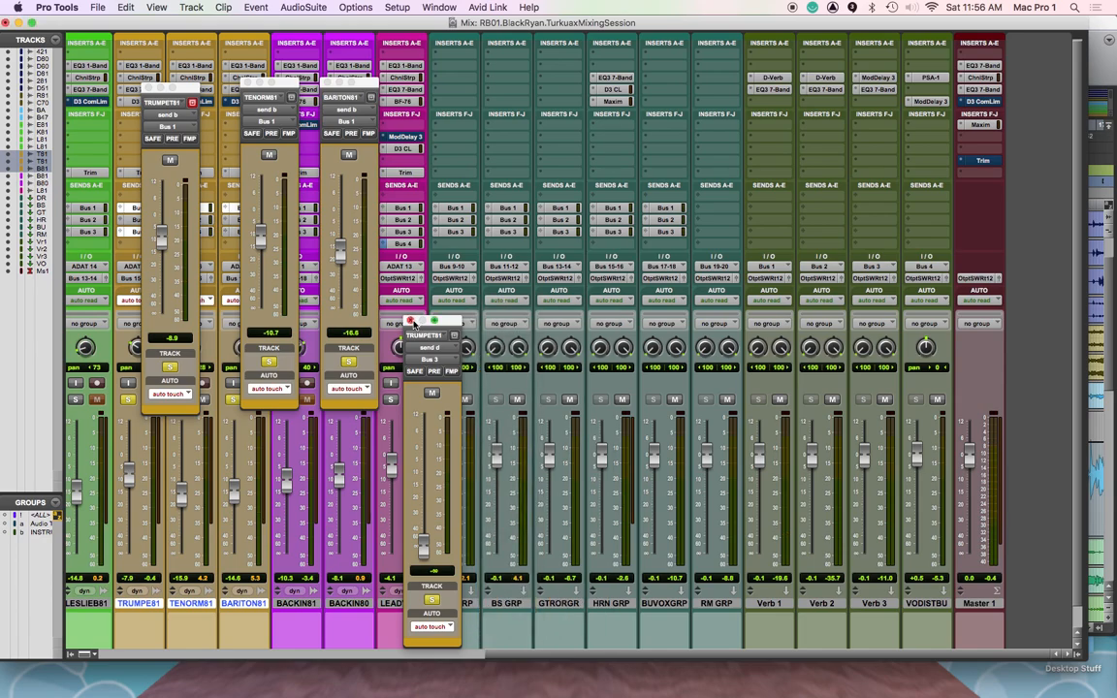
{"action": "left_click", "coordinate": [408, 320]}
{"action": "left_click", "coordinate": [329, 79]}
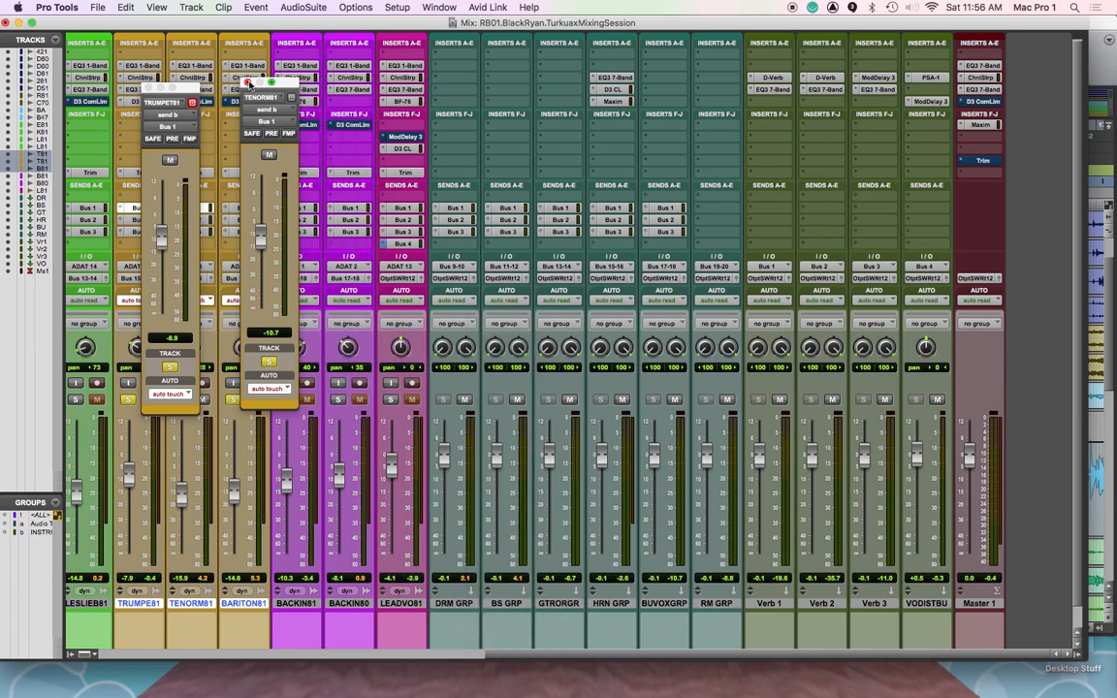
{"action": "left_click", "coordinate": [248, 84]}
{"action": "left_click", "coordinate": [148, 88]}
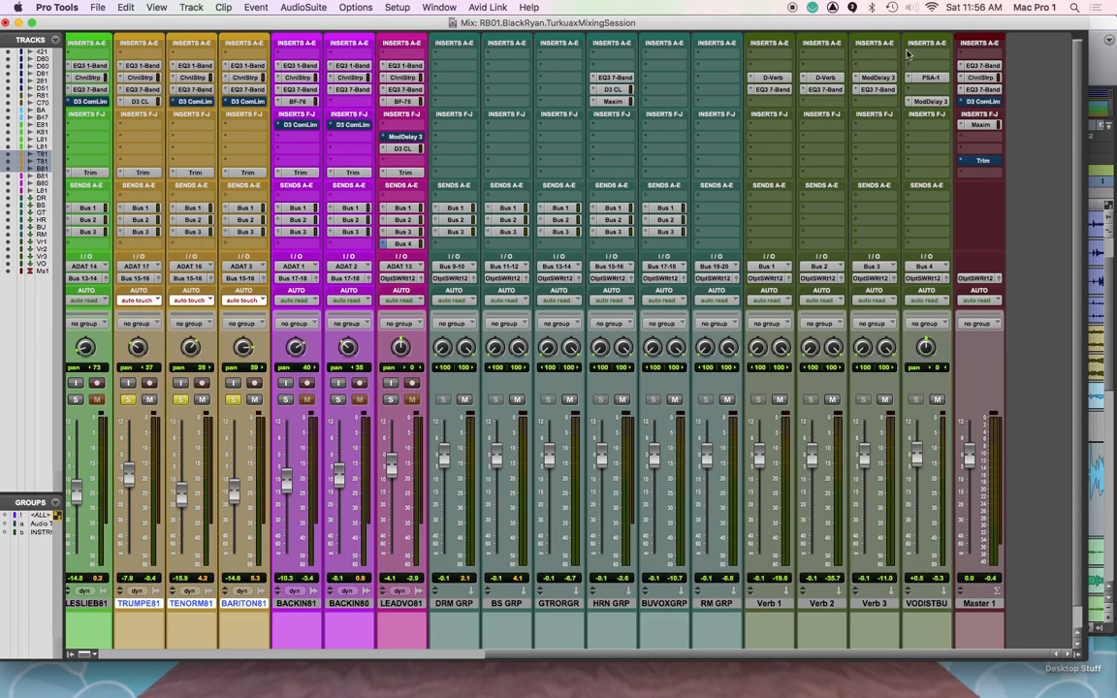
Switch to the Edit window and set the trumpet, tenor and baritone tracks to the large track height
{"action": "key", "text": "super+equal"}
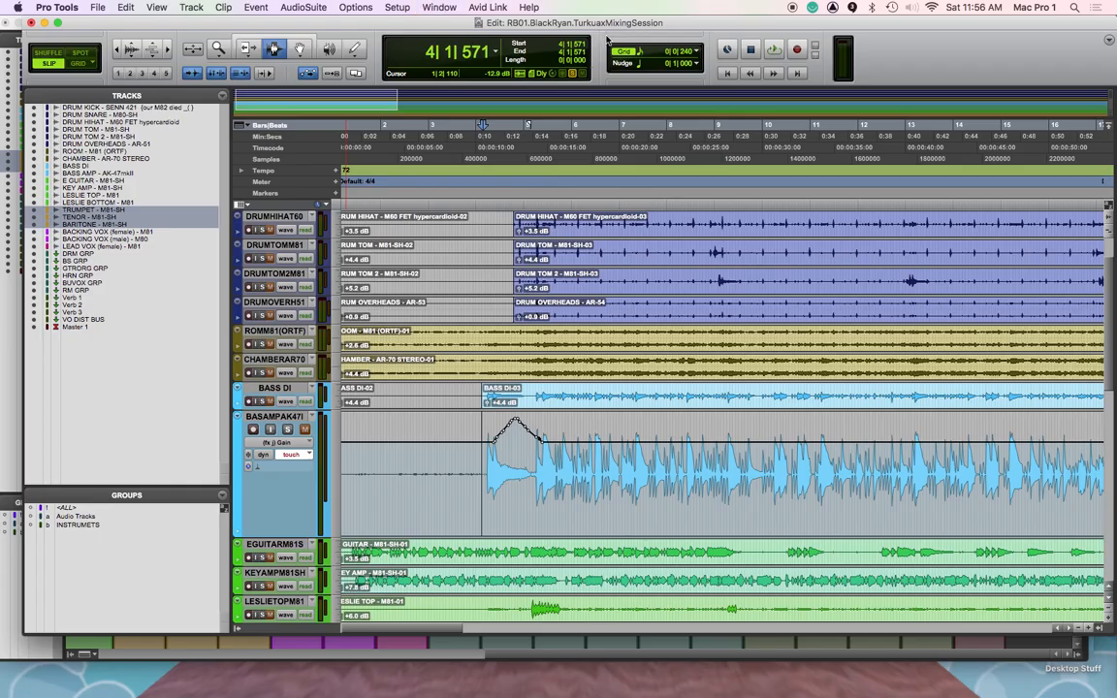
{"action": "scroll", "coordinate": [452, 418], "scroll_direction": "down", "scroll_amount": 6}
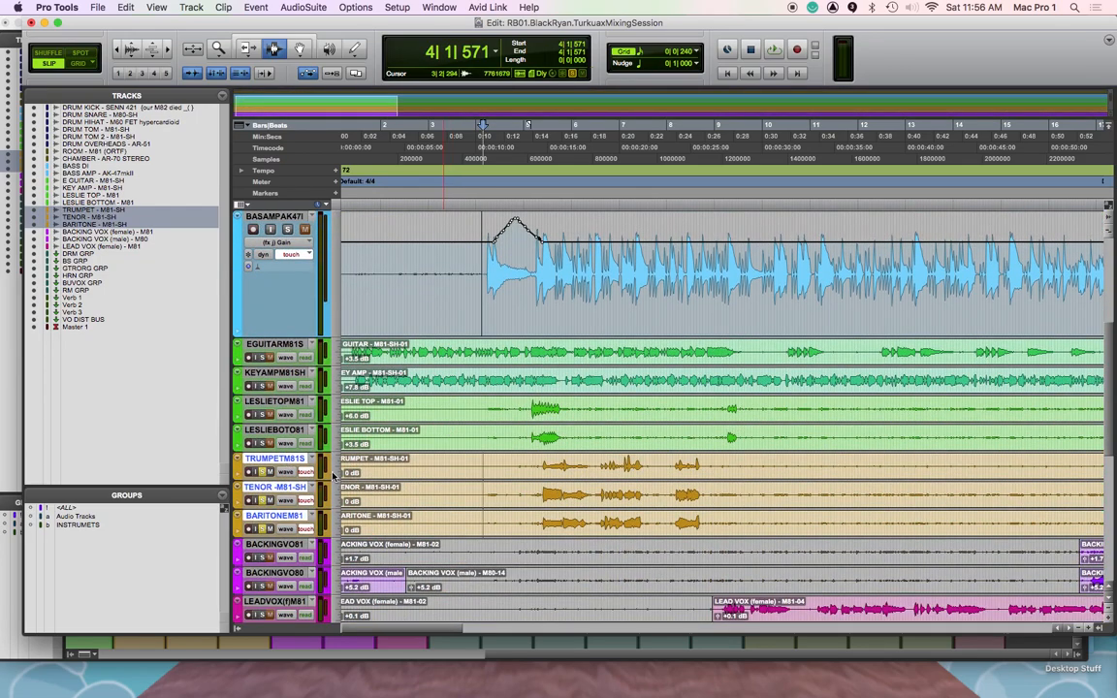
{"action": "left_click", "coordinate": [337, 473]}
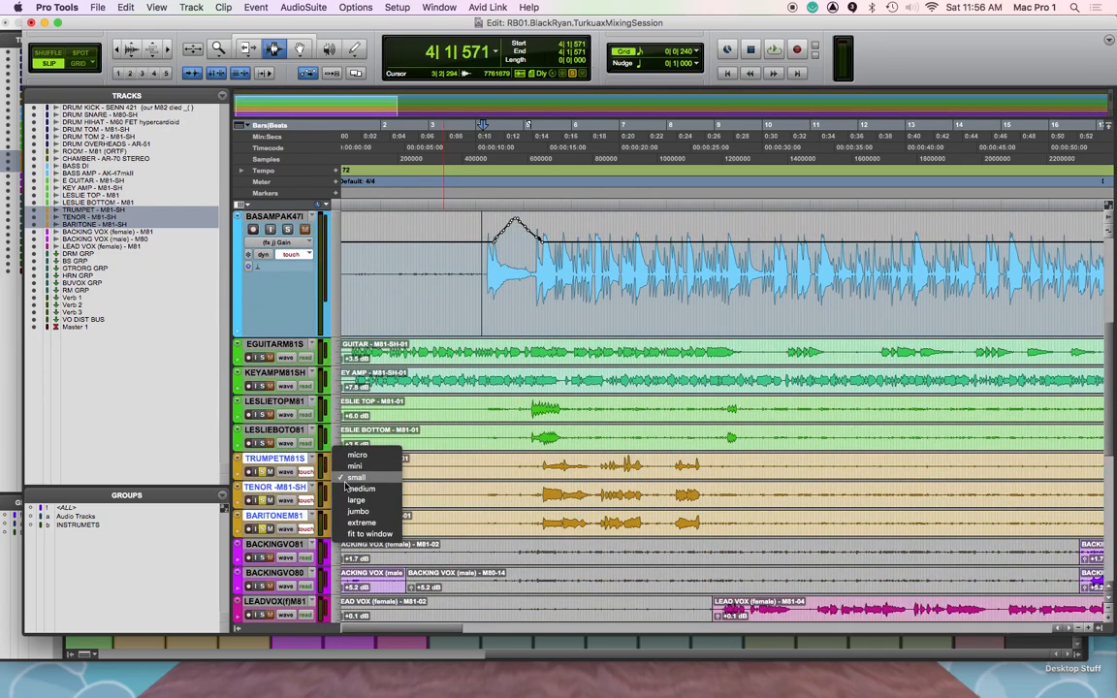
{"action": "left_click", "coordinate": [361, 490]}
{"action": "scroll", "coordinate": [488, 510], "scroll_direction": "down", "scroll_amount": 7}
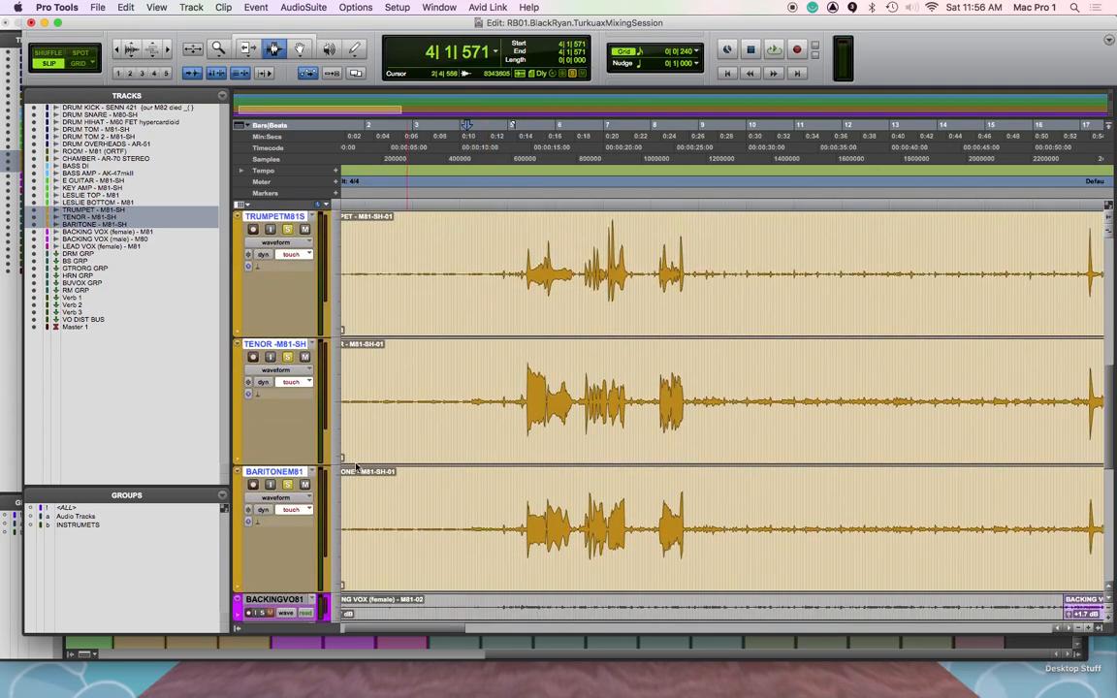
Display the Bus 1 send level automation on the trumpet, tenor and baritone tracks
{"action": "left_click", "coordinate": [287, 375]}
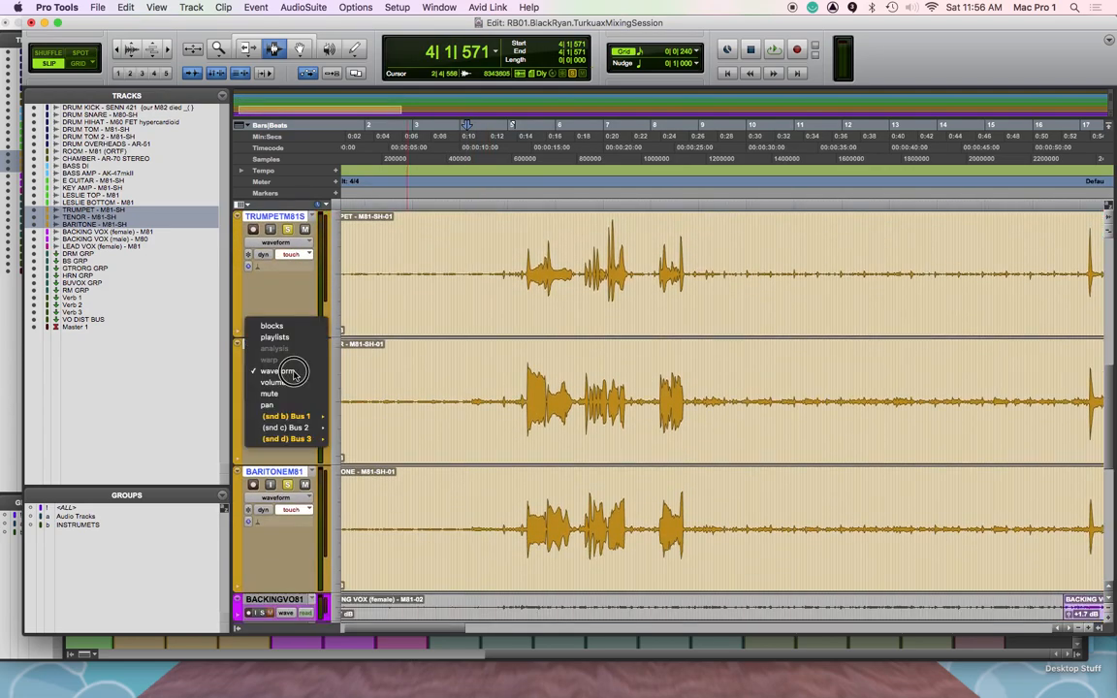
{"action": "mouse_move", "coordinate": [316, 417]}
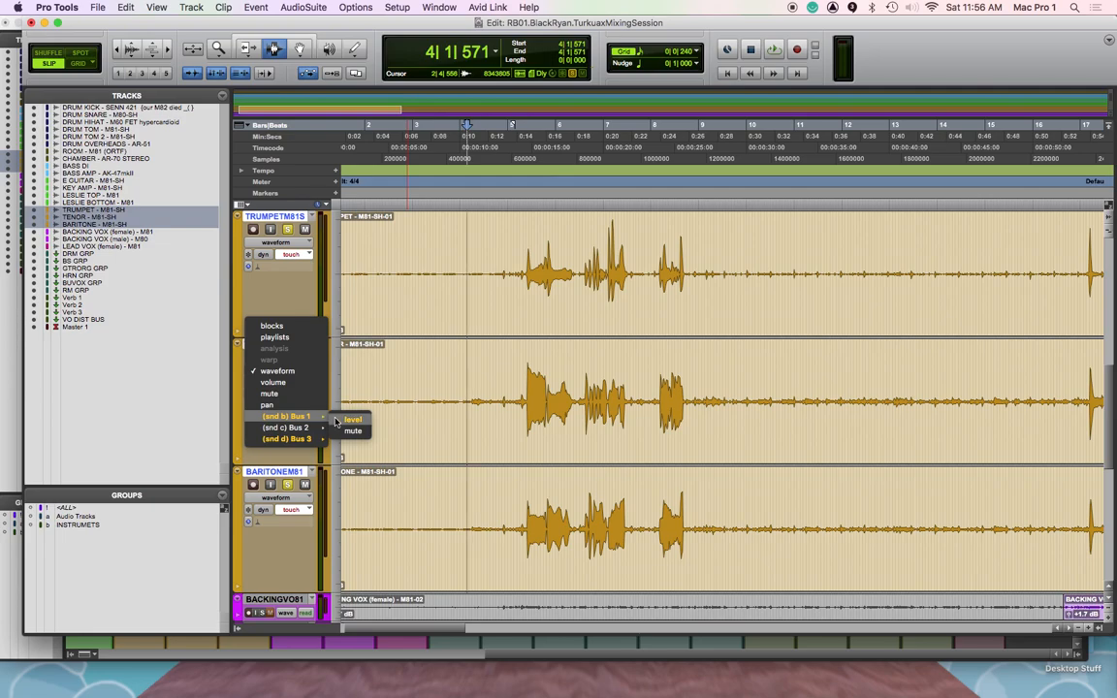
{"action": "left_click", "coordinate": [352, 419]}
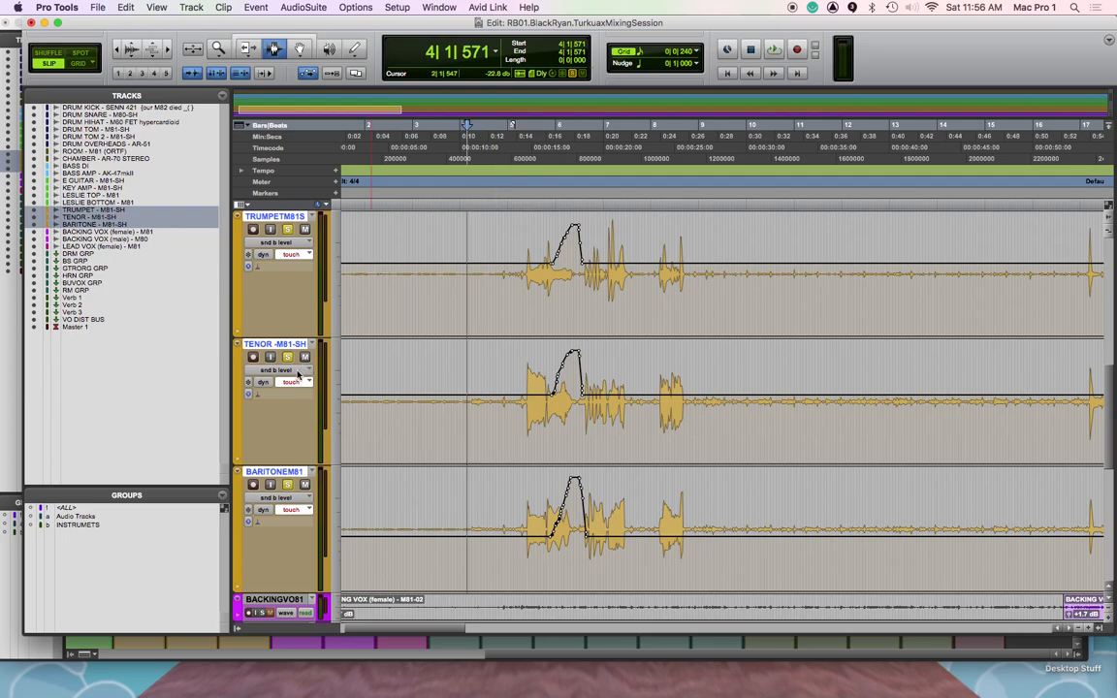
Show an automation lane beneath each horn track and set the tenor's lane to the Bus 3 send level
{"action": "left_click", "coordinate": [238, 463]}
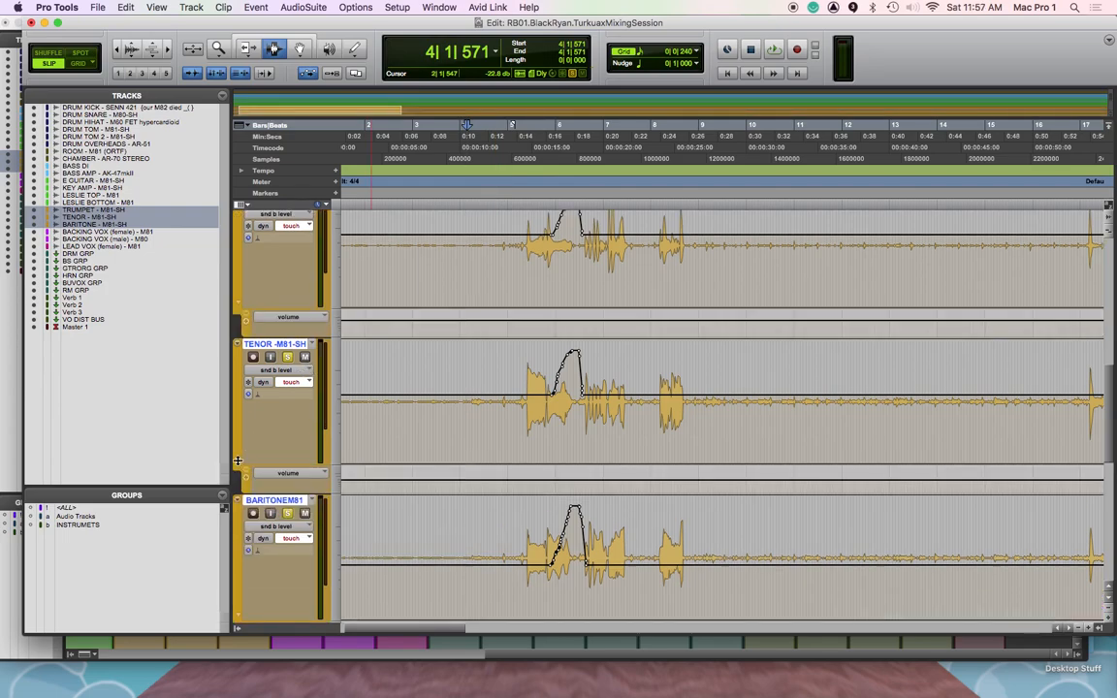
{"action": "left_click", "coordinate": [314, 476]}
{"action": "mouse_move", "coordinate": [321, 540]}
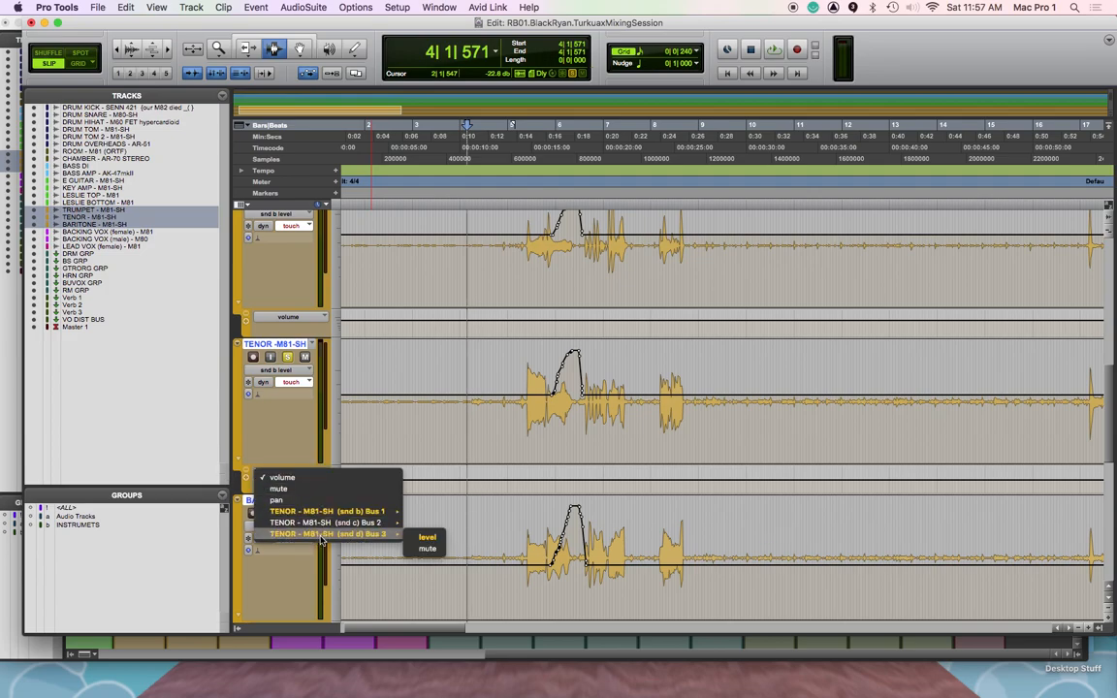
{"action": "left_click", "coordinate": [435, 537]}
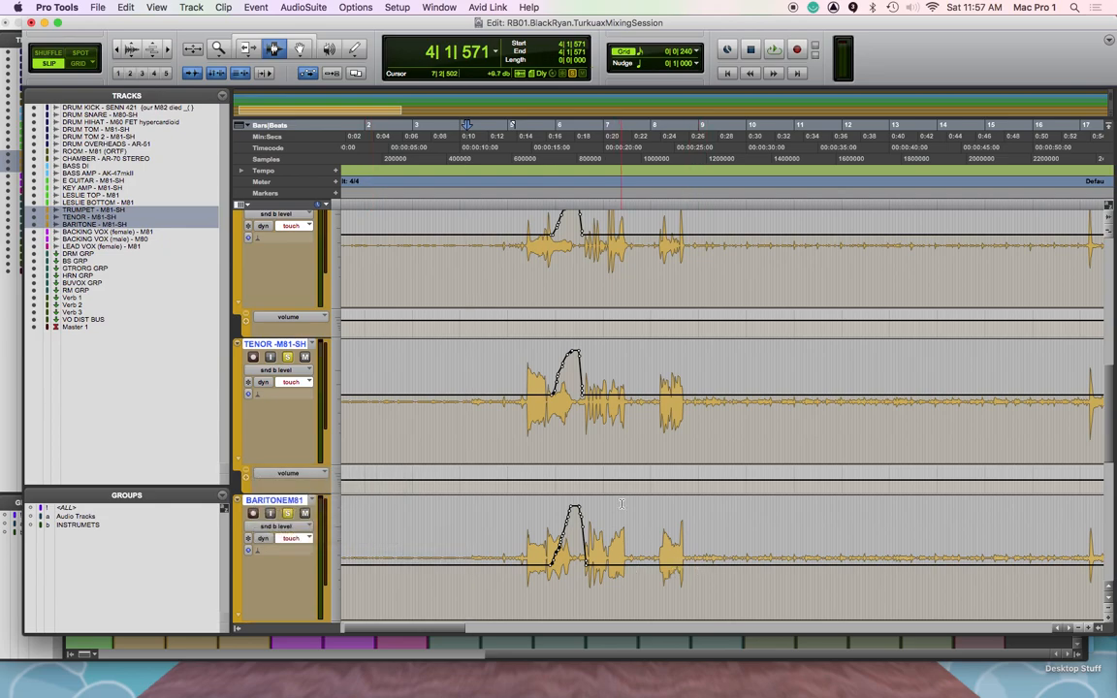
{"action": "left_click", "coordinate": [306, 474]}
{"action": "mouse_move", "coordinate": [388, 534]}
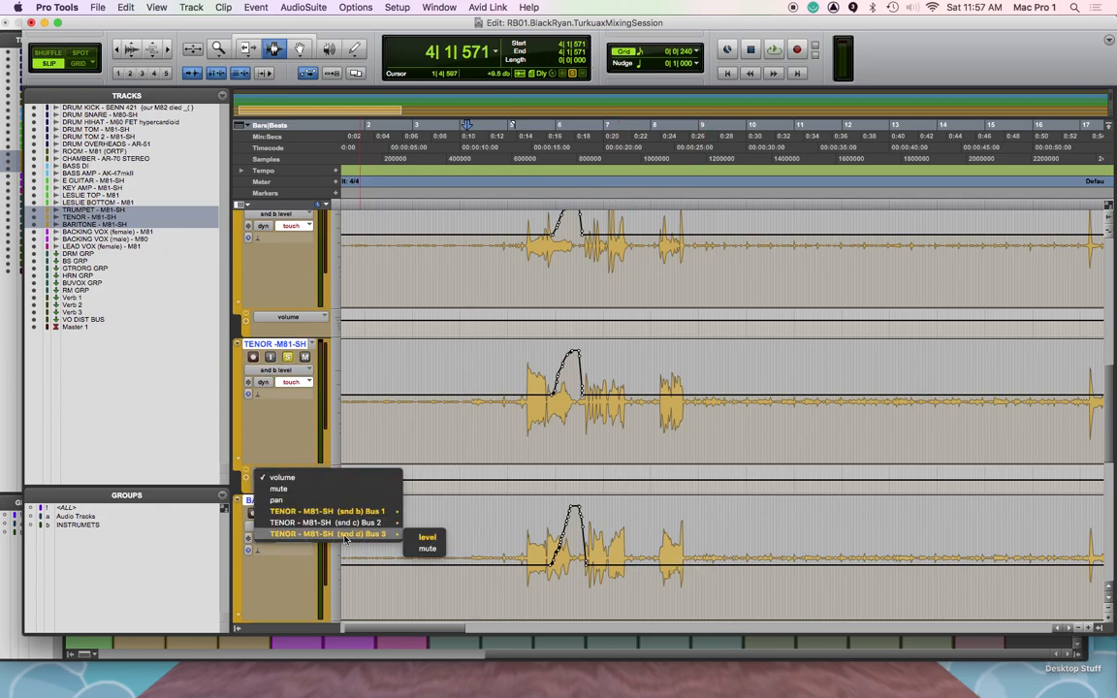
{"action": "left_click", "coordinate": [425, 534]}
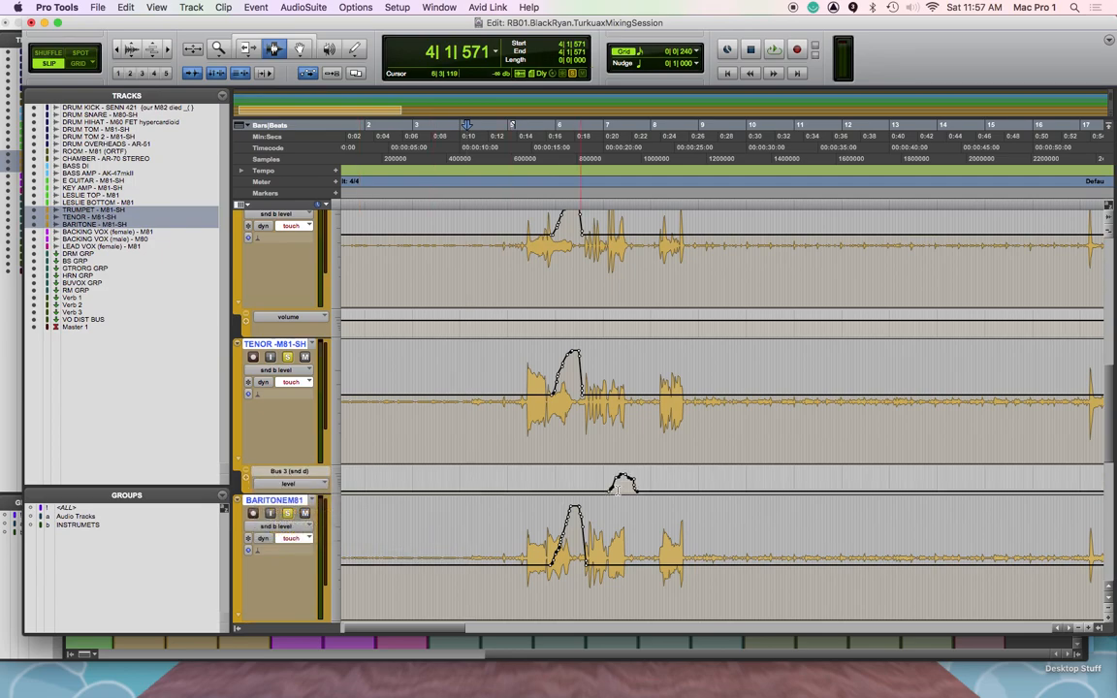
Set the trumpet's and the baritone's automation lanes to the Bus 3 send level
{"action": "left_click", "coordinate": [303, 320]}
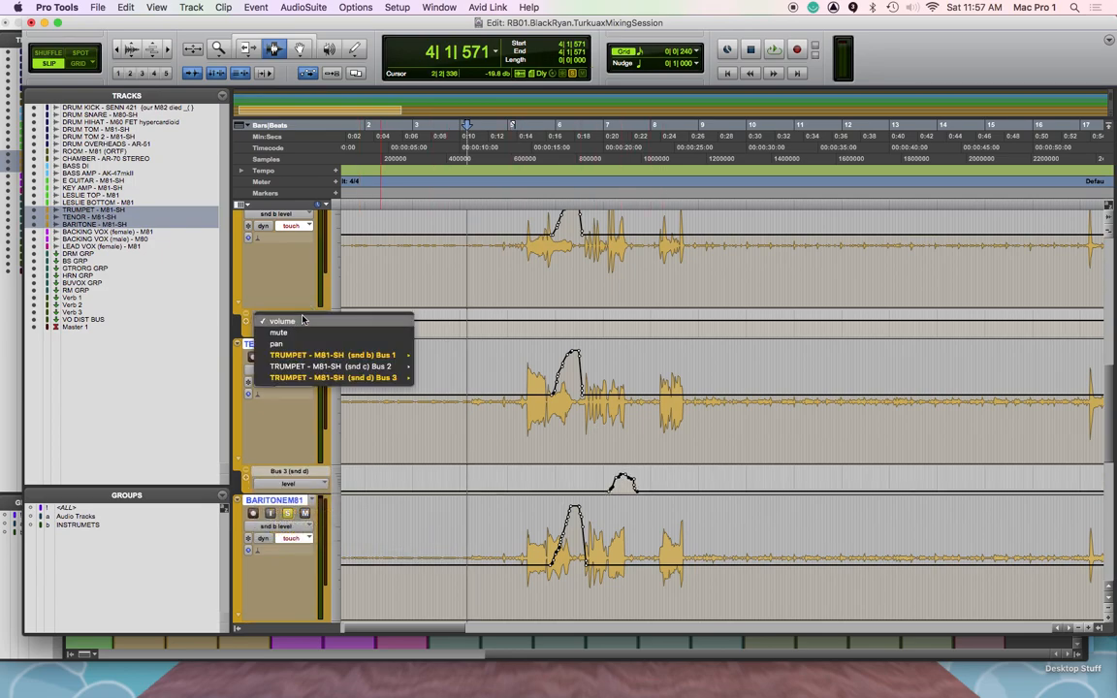
{"action": "mouse_move", "coordinate": [388, 378]}
{"action": "left_click", "coordinate": [434, 378]}
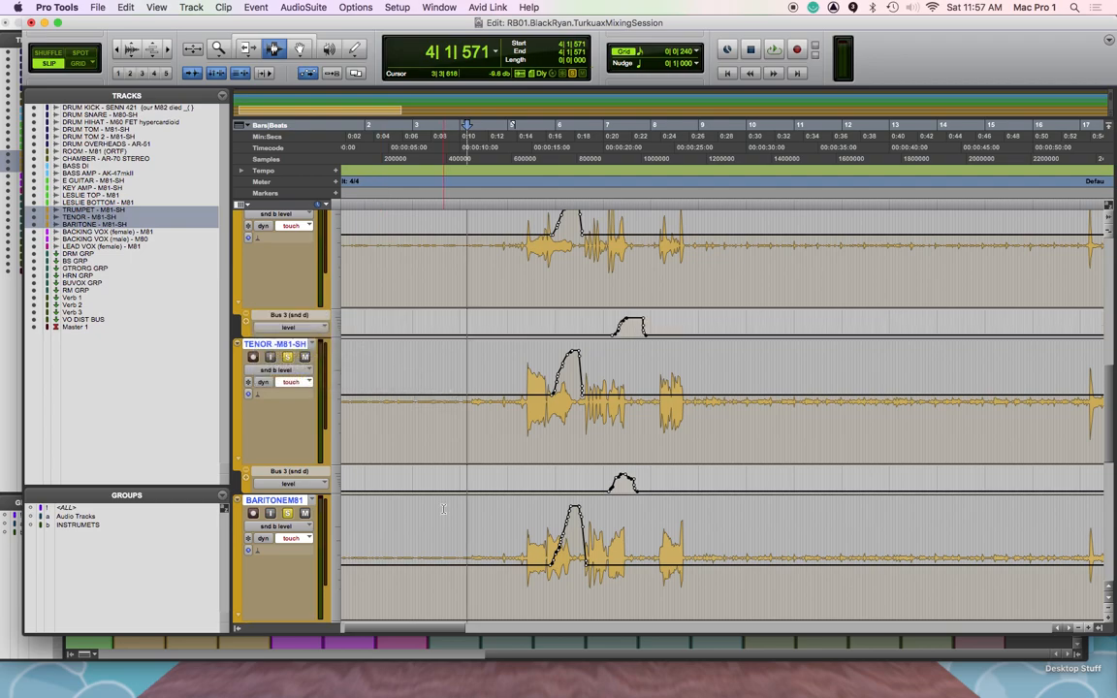
{"action": "scroll", "coordinate": [407, 465], "scroll_direction": "down", "scroll_amount": 3}
{"action": "left_click", "coordinate": [299, 506]}
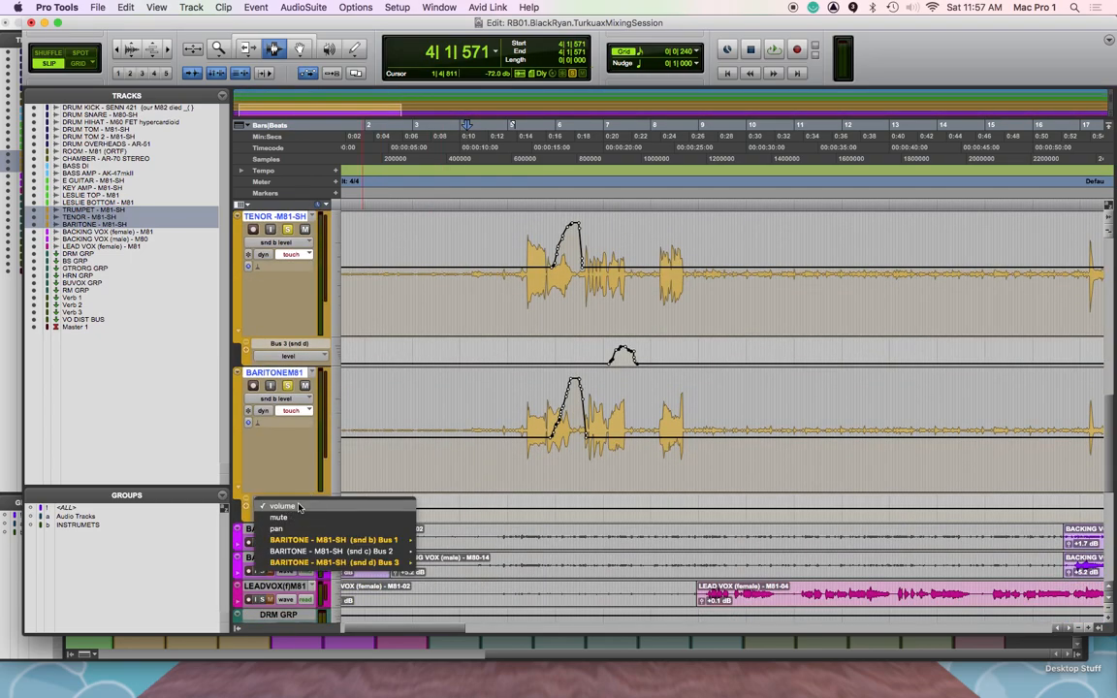
{"action": "mouse_move", "coordinate": [387, 562]}
{"action": "left_click", "coordinate": [434, 563]}
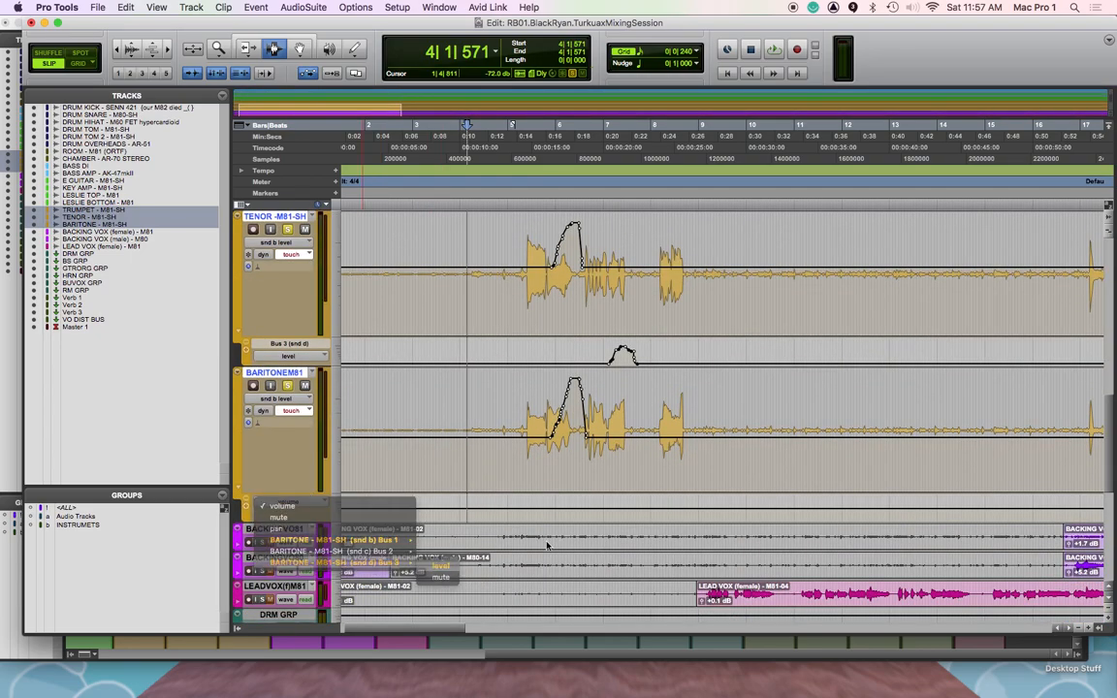
Delete the baritone's second Bus 3 level ride near bar 8 and play back the passage from 6|3|547
{"action": "left_click", "coordinate": [665, 517]}
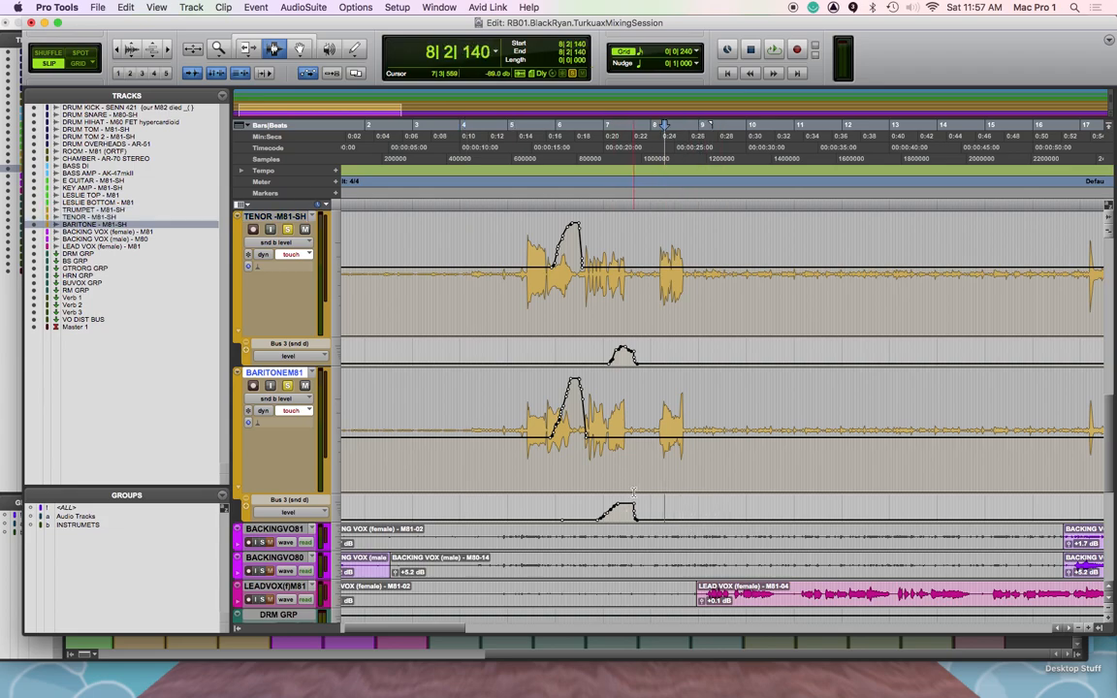
{"action": "key", "text": "t"}
{"action": "key", "text": "t"}
{"action": "left_click", "coordinate": [408, 198]}
{"action": "key", "text": "space"}
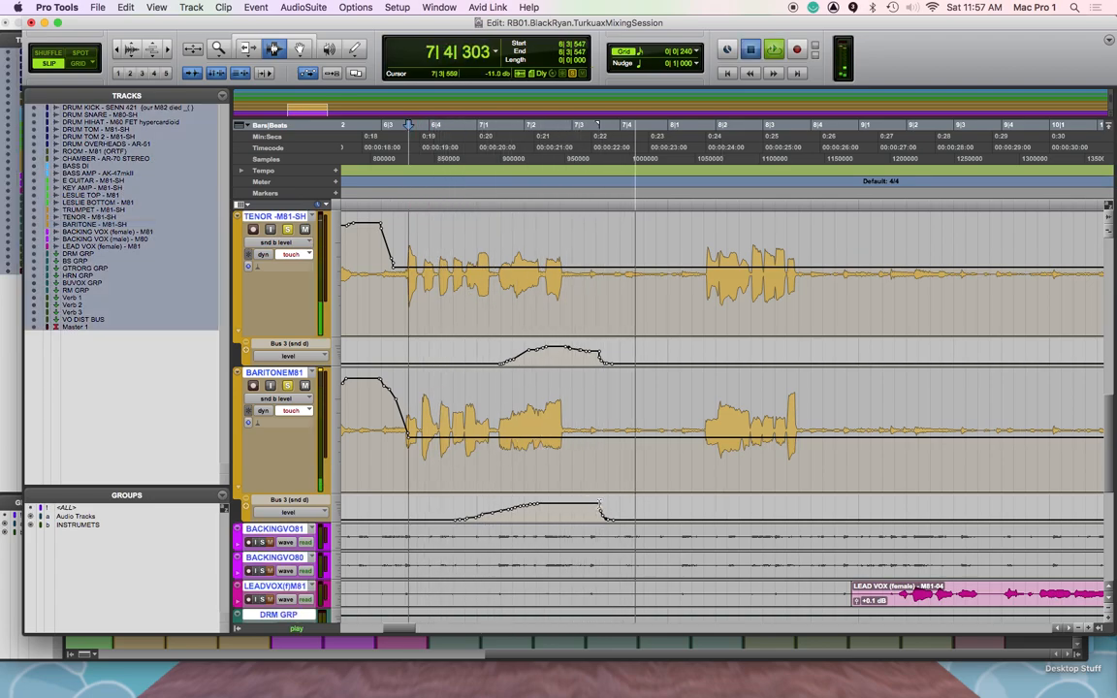
{"action": "key", "text": "space"}
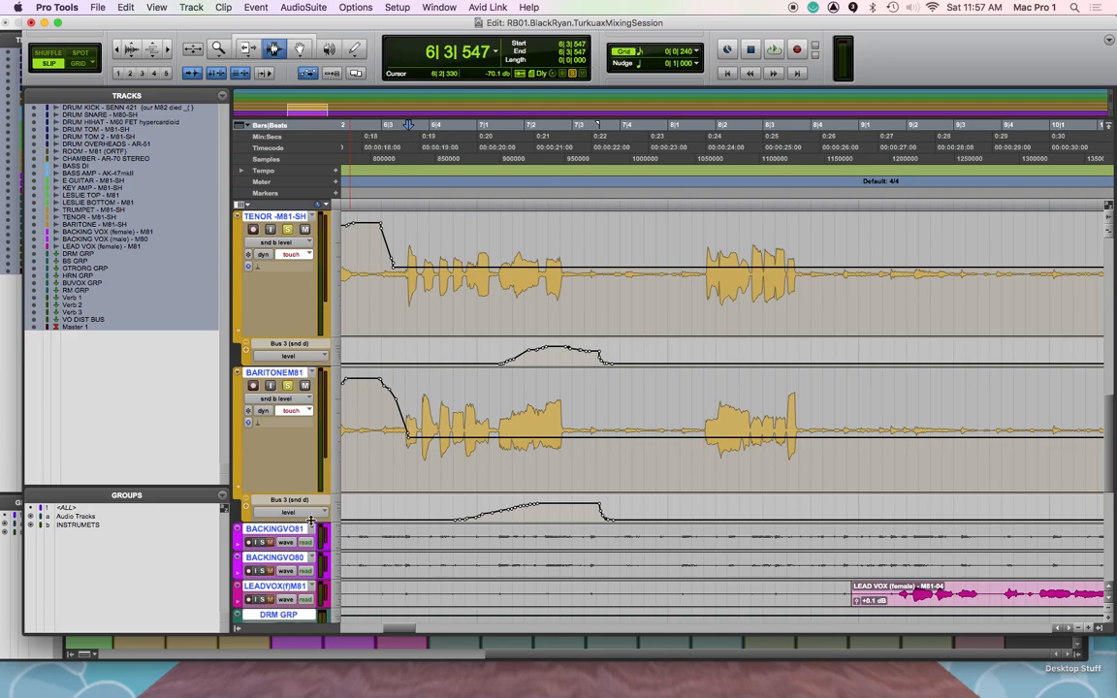
Enlarge the baritone's Bus 3 level lane and lower its ride between 7|1|098 and 7|3|933
{"action": "left_click_drag", "start_coordinate": [310, 524], "coordinate": [310, 569]}
{"action": "scroll", "coordinate": [433, 492], "scroll_direction": "down", "scroll_amount": 3}
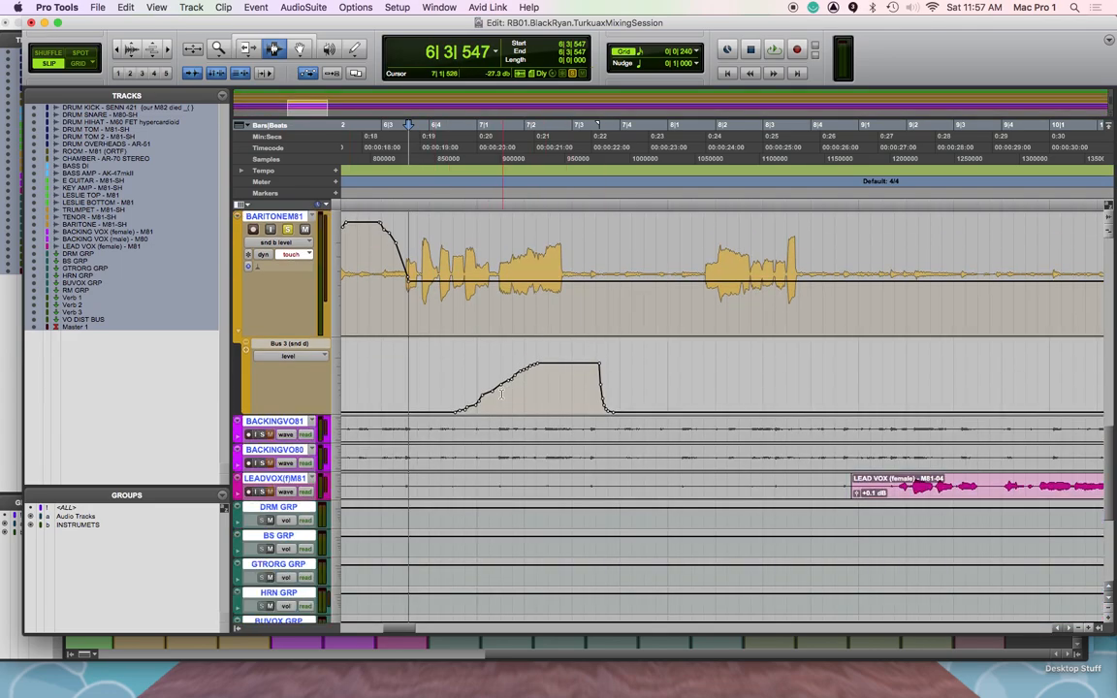
{"action": "left_click_drag", "start_coordinate": [481, 387], "coordinate": [618, 388]}
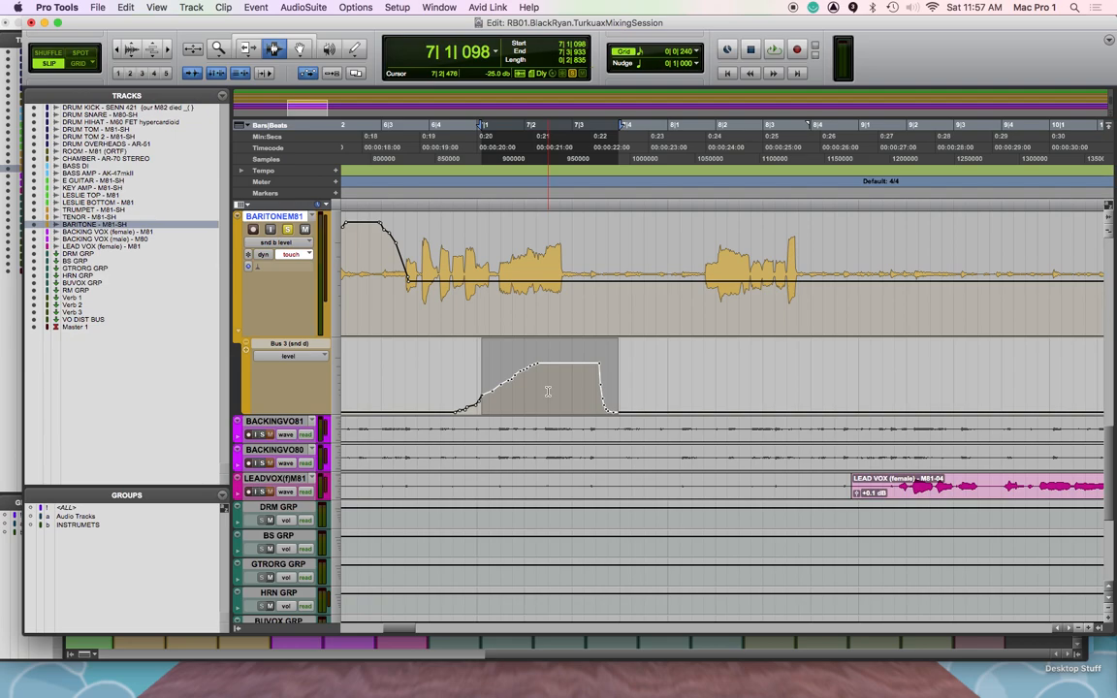
{"action": "key", "text": "F6"}
{"action": "mouse_move", "coordinate": [559, 368]}
{"action": "left_mouse_down"}
{"action": "mouse_move", "coordinate": [559, 386]}
{"action": "mouse_move", "coordinate": [533, 386]}
{"action": "mouse_move", "coordinate": [555, 357]}
{"action": "mouse_move", "coordinate": [553, 375]}
{"action": "left_mouse_up"}
{"action": "key", "text": "F8"}
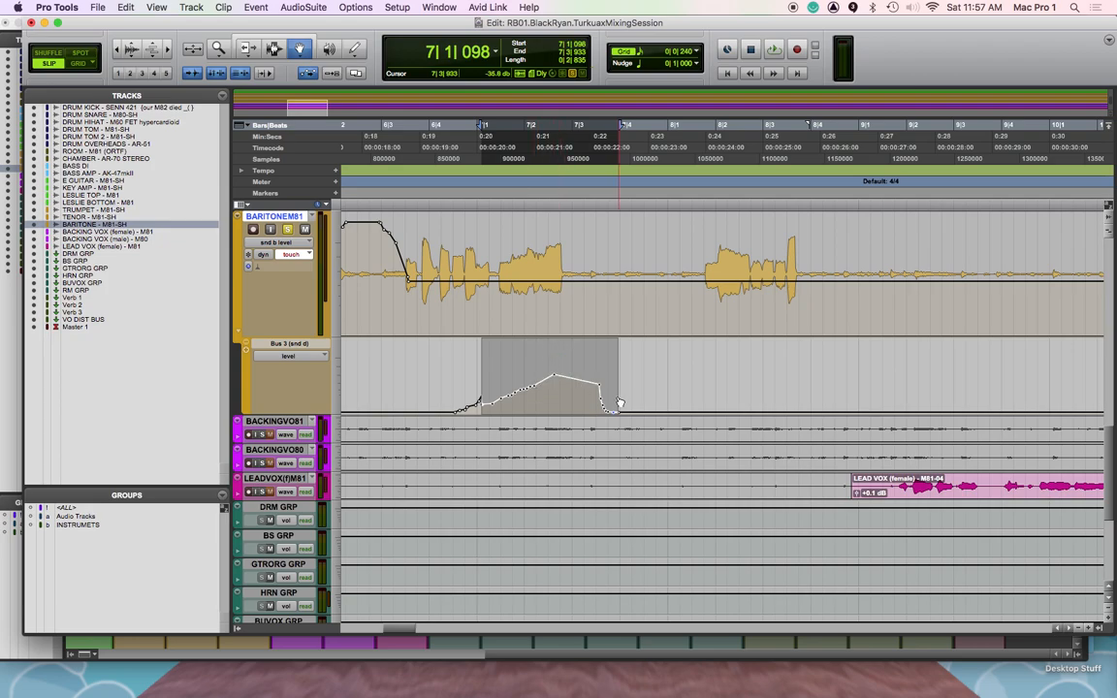
Reshape the baritone's Bus 3 ride between 7|2|329 and 7|3|612 so that it slopes down after the peak
{"action": "key", "text": "F6"}
{"action": "key", "text": "F8"}
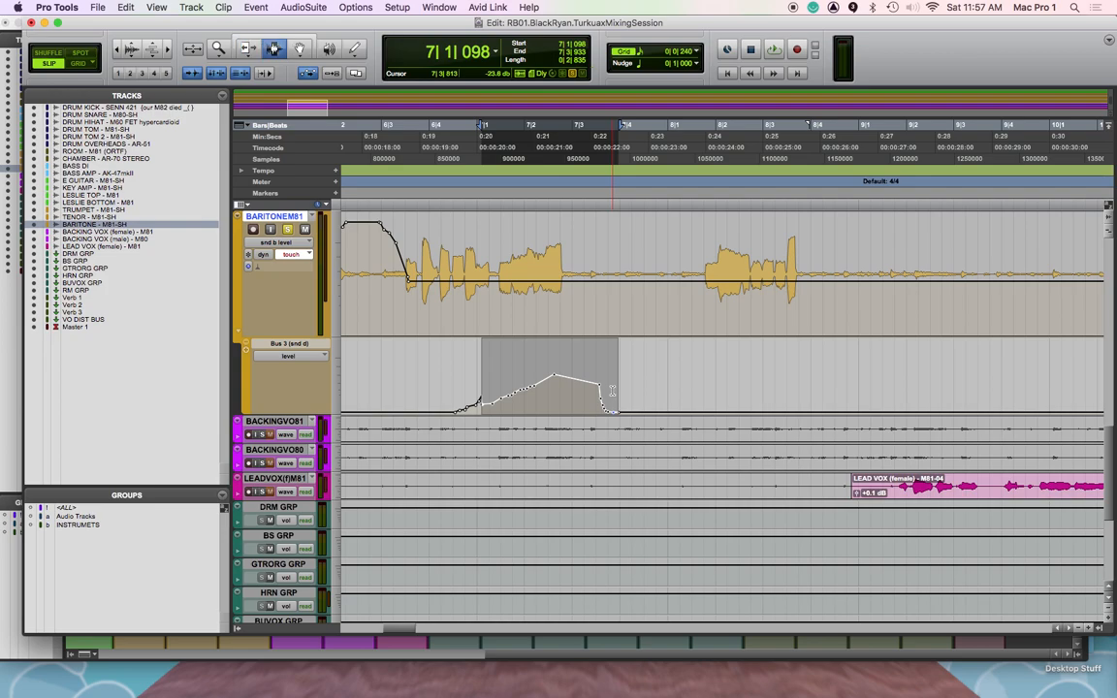
{"action": "left_click_drag", "start_coordinate": [602, 390], "coordinate": [567, 386]}
{"action": "key", "text": "F8"}
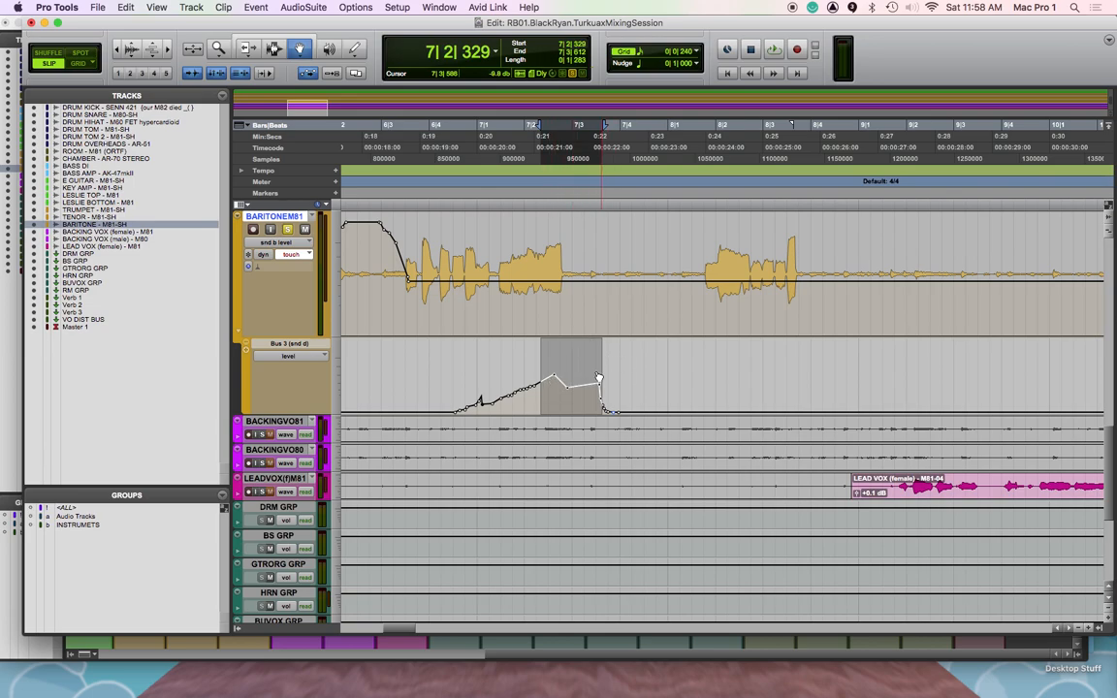
{"action": "key", "text": "F6"}
{"action": "mouse_move", "coordinate": [571, 391]}
{"action": "left_mouse_down"}
{"action": "mouse_move", "coordinate": [576, 369]}
{"action": "mouse_move", "coordinate": [573, 400]}
{"action": "mouse_move", "coordinate": [575, 373]}
{"action": "mouse_move", "coordinate": [561, 393]}
{"action": "left_mouse_up"}
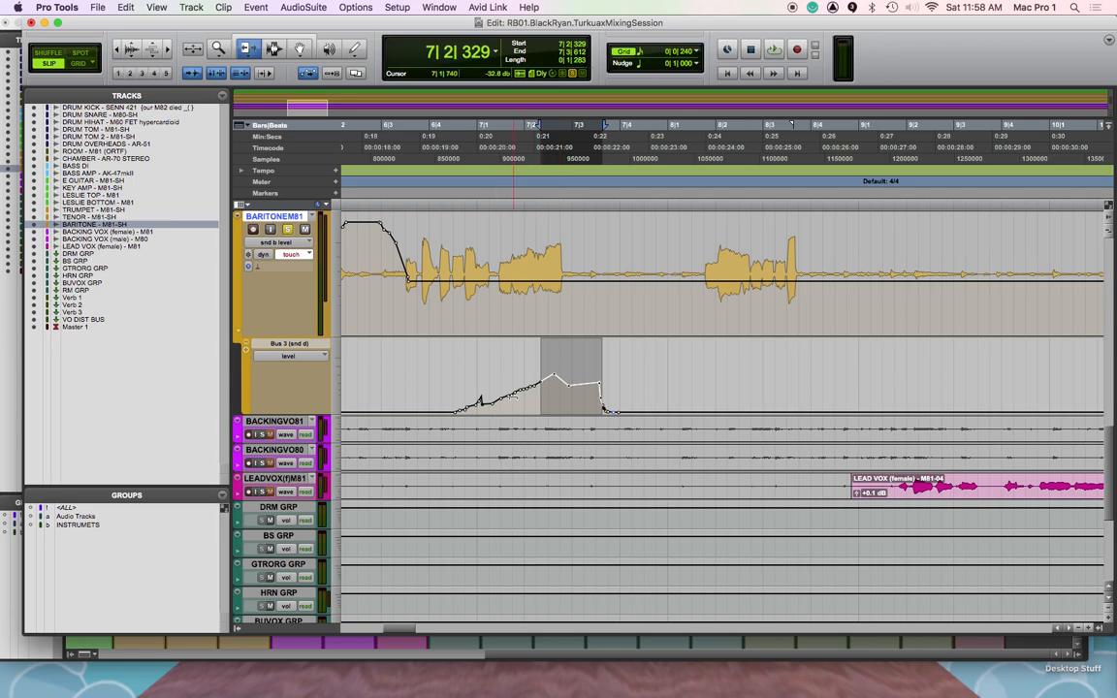
{"action": "key", "text": "F8"}
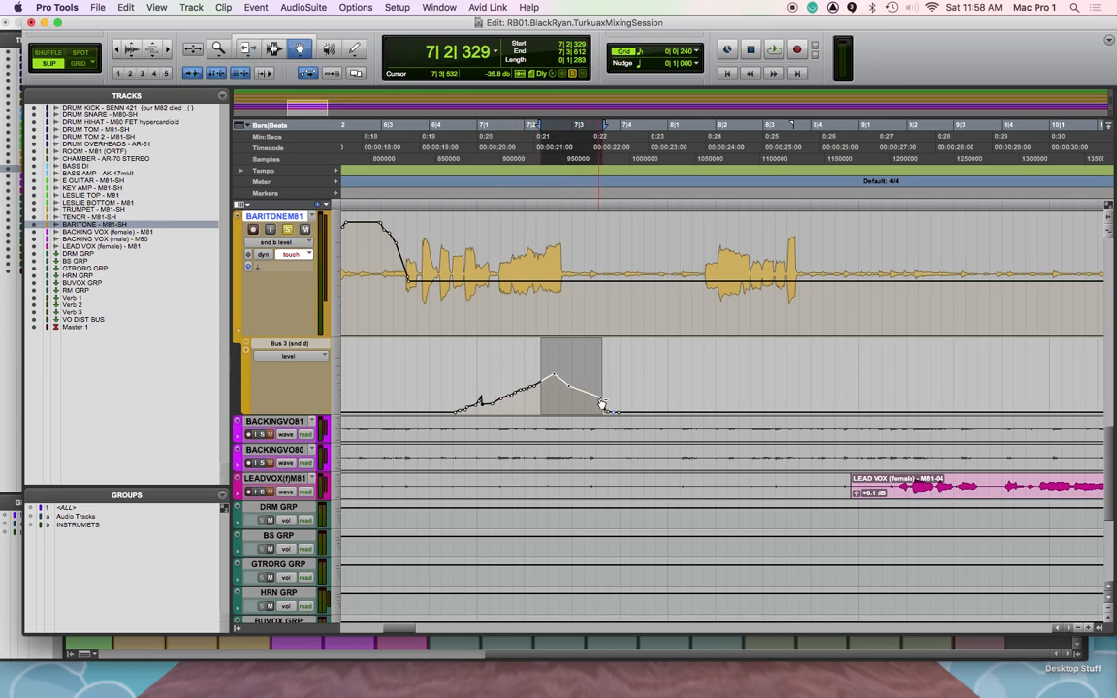
{"action": "key", "text": "F7"}
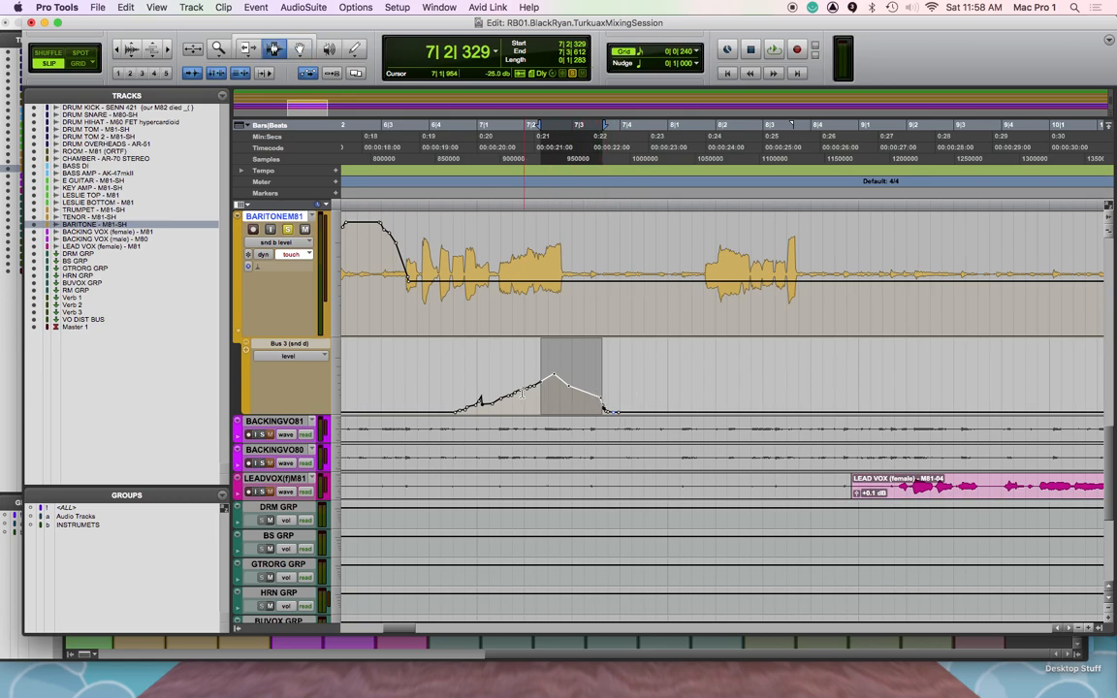
Delete the baritone's Bus 3 breakpoints from 6|4|403 to 7|2|195 and play back from 6|3|614
{"action": "left_click_drag", "start_coordinate": [448, 394], "coordinate": [534, 411]}
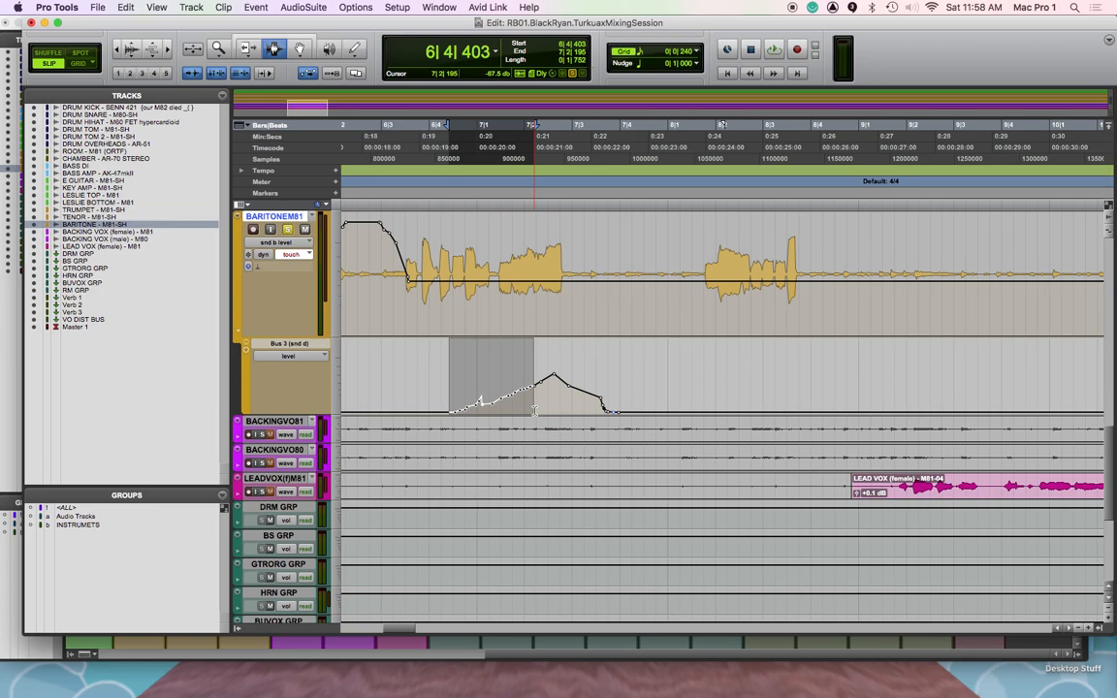
{"action": "key", "text": "Delete"}
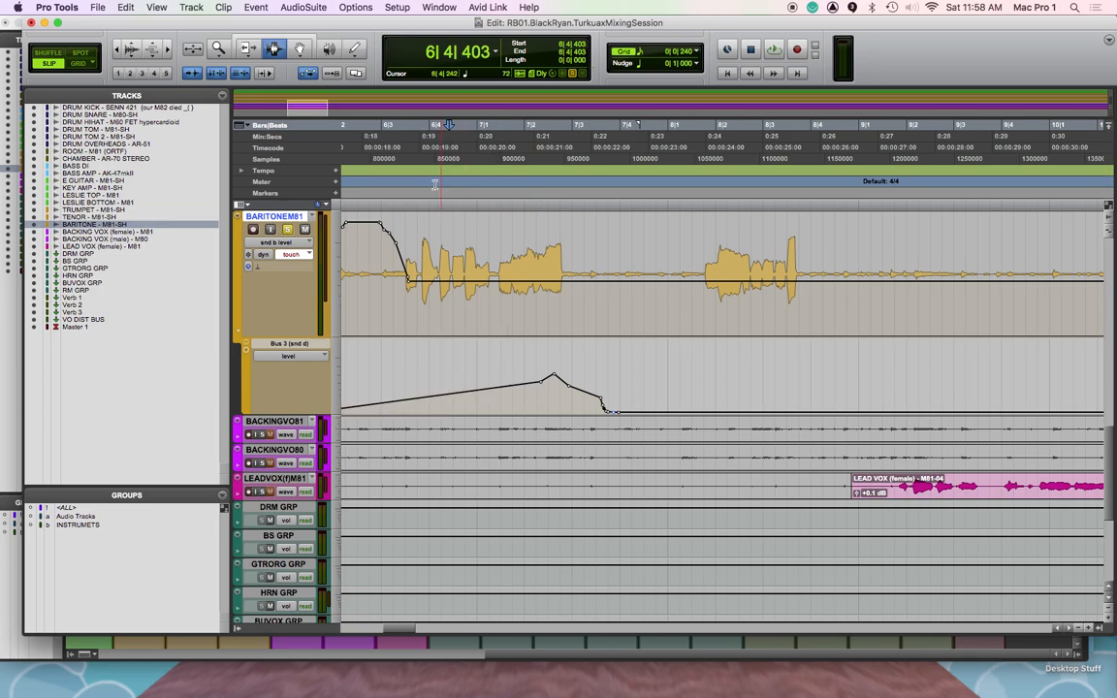
{"action": "key", "text": "space"}
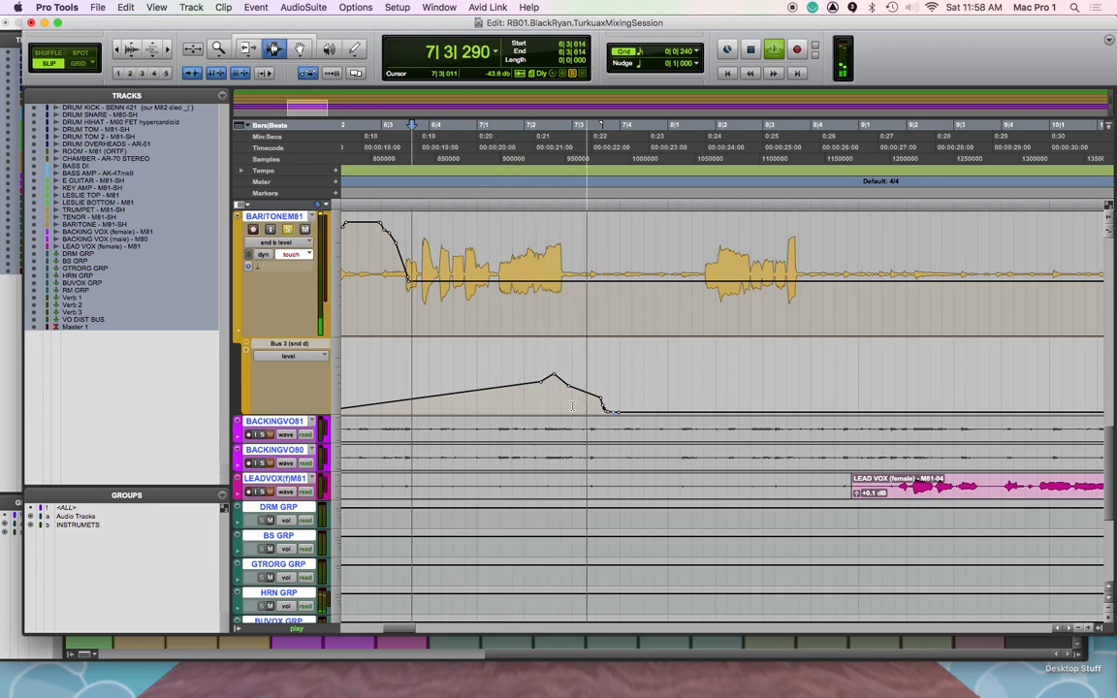
{"action": "key", "text": "space"}
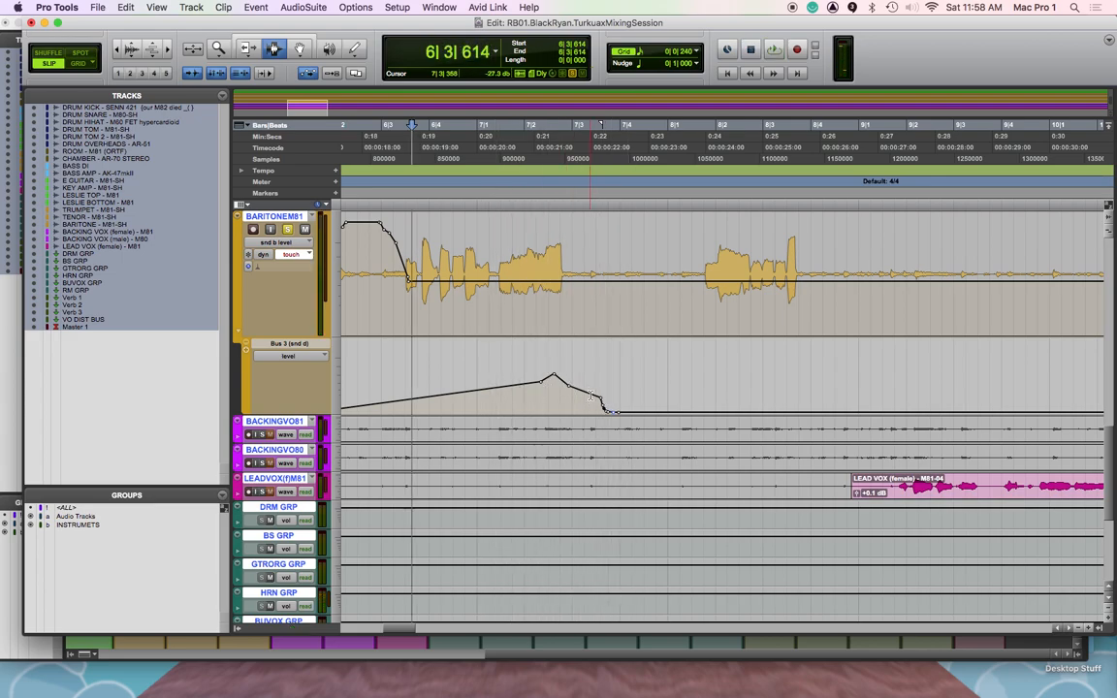
Delete the baritone's Bus 3 breakpoints after 7|3|345 and reshape the remaining ones into a short, steep ride around 7|2
{"action": "left_click_drag", "start_coordinate": [589, 395], "coordinate": [633, 398]}
{"action": "key", "text": "Delete"}
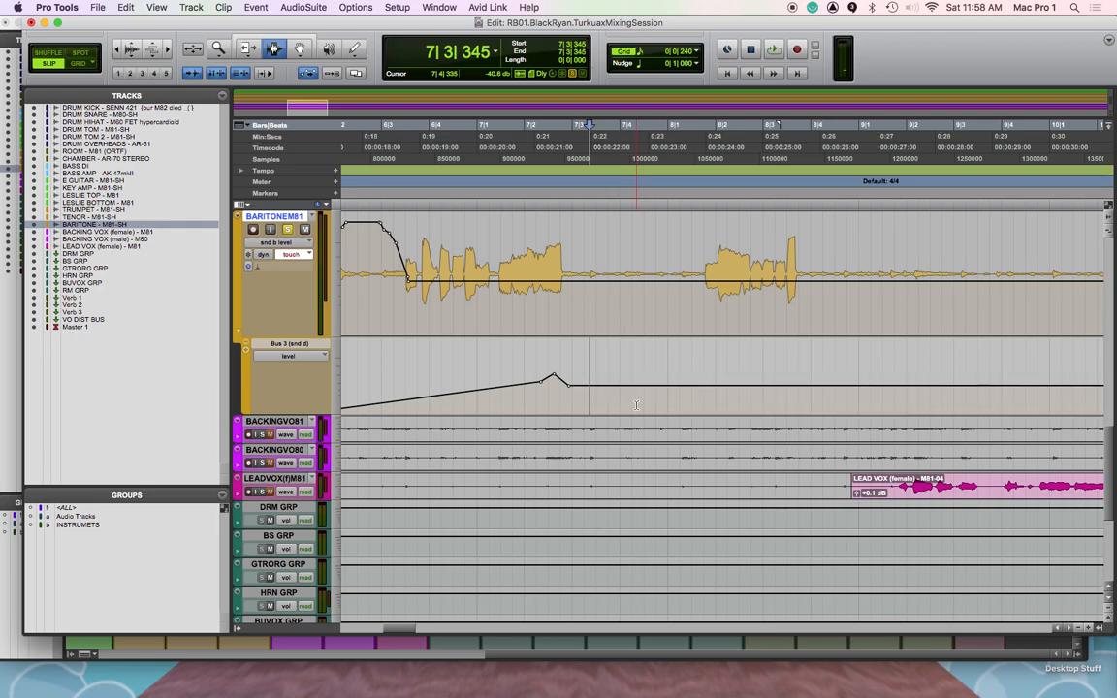
{"action": "key", "text": "F6"}
{"action": "left_click_drag", "start_coordinate": [585, 458], "coordinate": [584, 459]}
{"action": "key", "text": "F8"}
{"action": "left_click_drag", "start_coordinate": [555, 412], "coordinate": [553, 371]}
{"action": "left_click", "coordinate": [519, 412]}
{"action": "left_click_drag", "start_coordinate": [541, 413], "coordinate": [527, 374]}
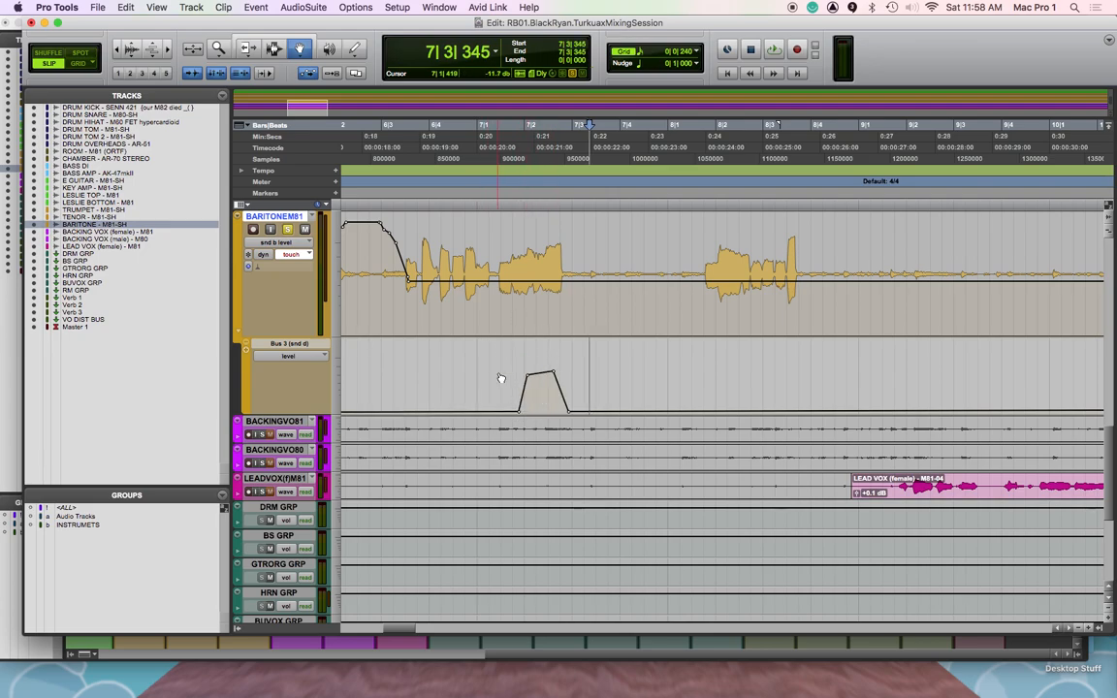
Delete the breakpoints at the end of the tenor's Bus 3 ride, from about 7|3|198 onward
{"action": "scroll", "coordinate": [579, 357], "scroll_direction": "up", "scroll_amount": 6}
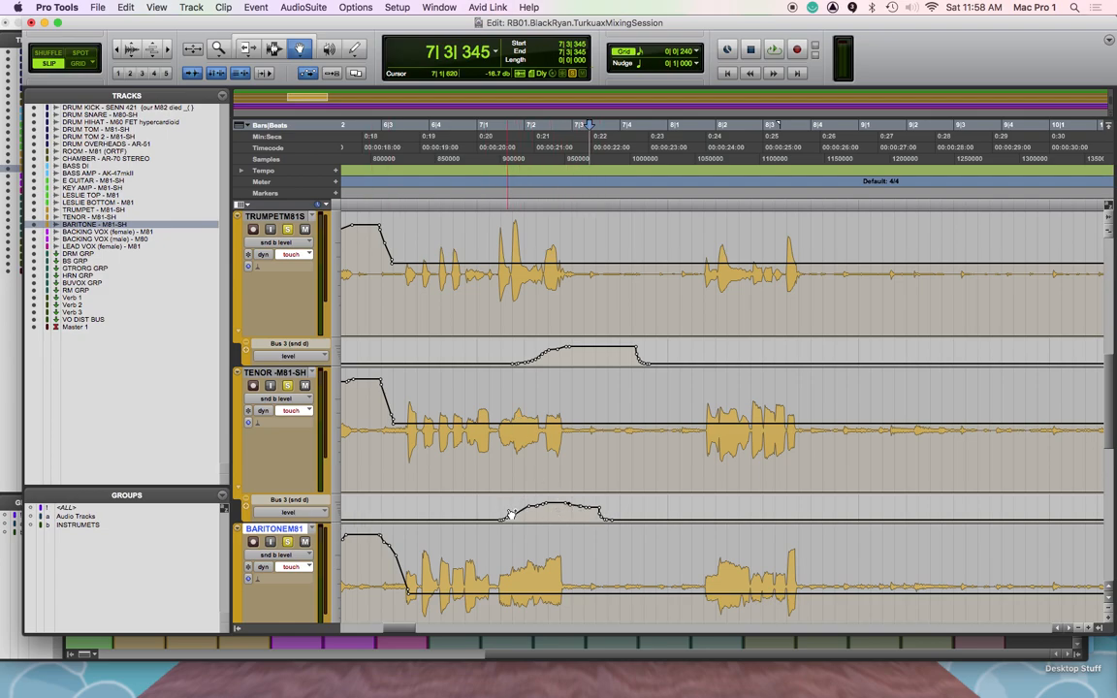
{"action": "key", "text": "F6"}
{"action": "key", "text": "F7"}
{"action": "left_click_drag", "start_coordinate": [490, 511], "coordinate": [609, 514]}
{"action": "key", "text": "F6"}
{"action": "left_click", "coordinate": [275, 48]}
{"action": "key", "text": "Delete"}
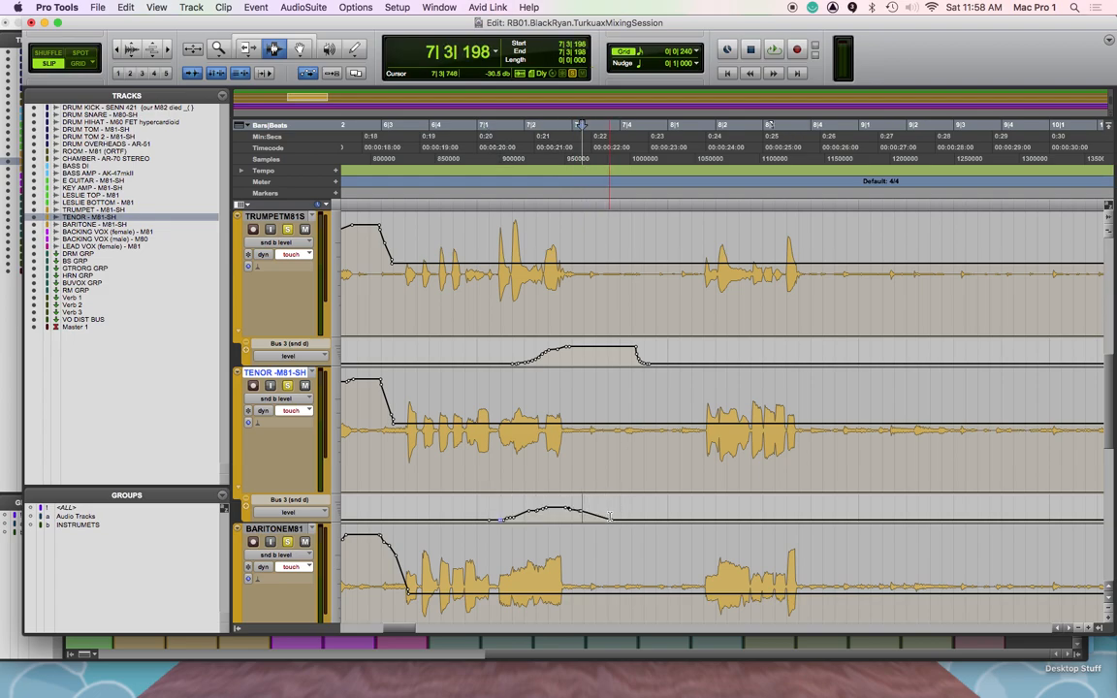
Move the end breakpoint of the tenor's Bus 3 ride earlier for a steep drop near 7|3 and play back from 7|1|606
{"action": "key", "text": "F8"}
{"action": "left_click_drag", "start_coordinate": [611, 521], "coordinate": [582, 519]}
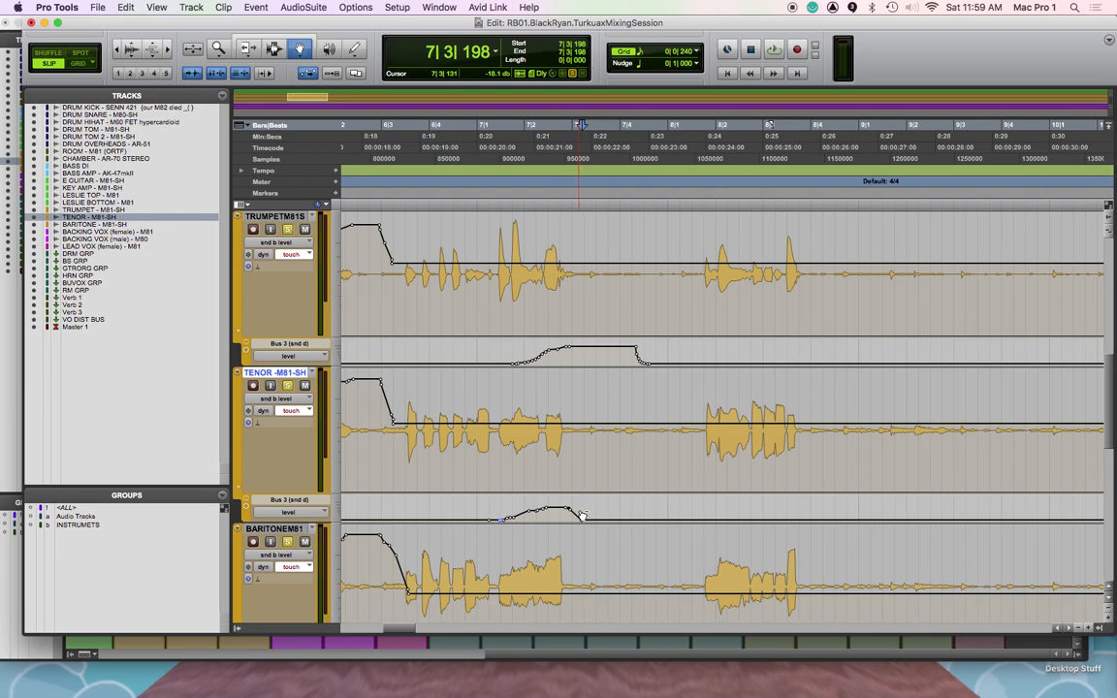
{"action": "left_click_drag", "start_coordinate": [585, 523], "coordinate": [570, 511]}
{"action": "left_click", "coordinate": [528, 189]}
{"action": "key", "text": "space"}
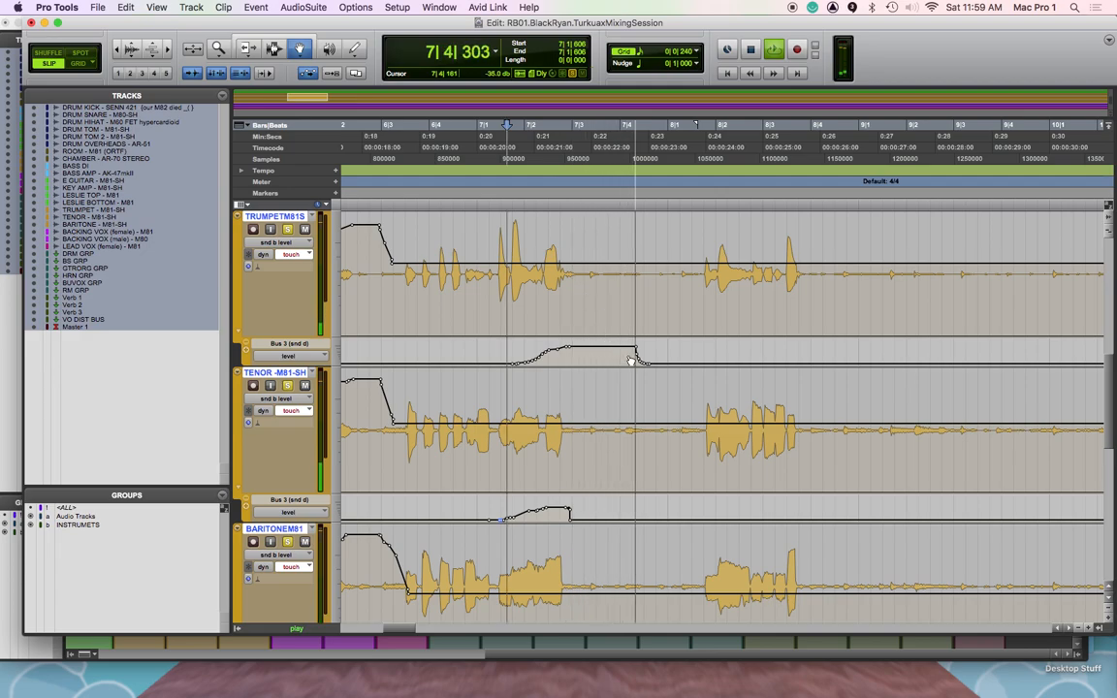
{"action": "key", "text": "space"}
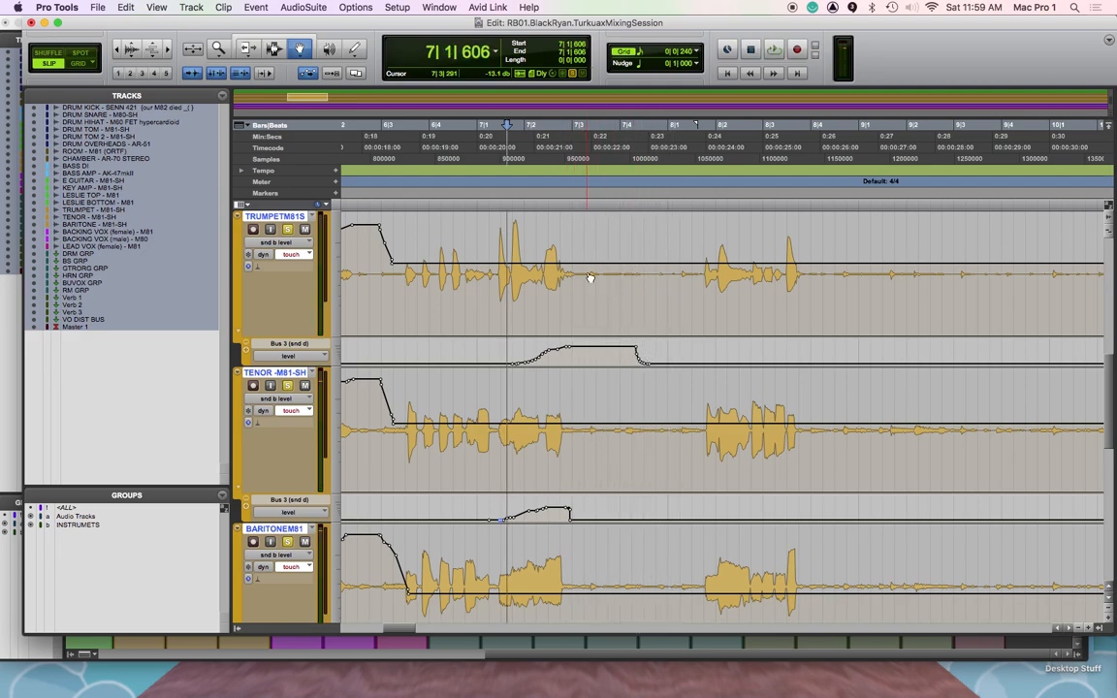
Shorten the trumpet's Bus 3 ride by moving its ending breakpoints earlier, to just after 7|3
{"action": "left_click_drag", "start_coordinate": [637, 351], "coordinate": [593, 368]}
{"action": "key", "text": "F7"}
{"action": "left_click", "coordinate": [621, 356]}
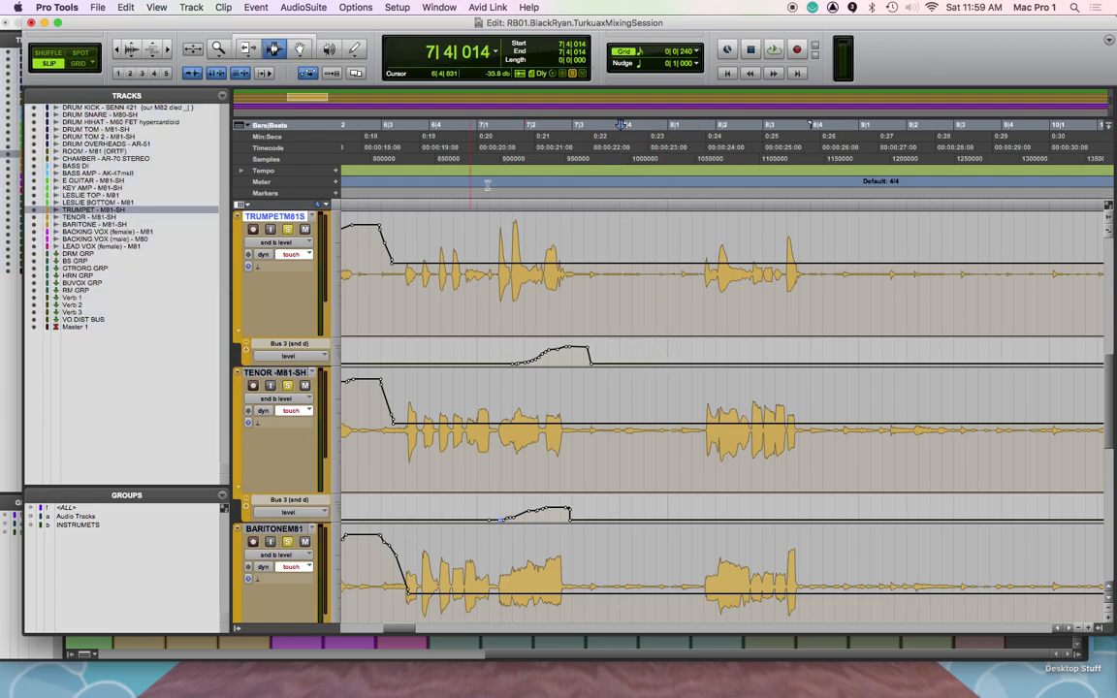
Steepen the drop ending the trumpet's Bus 3 ride near 7|3 by moving its upper end breakpoint earlier, and play back from 7|1|513
{"action": "key", "text": "F8"}
{"action": "left_click_drag", "start_coordinate": [589, 348], "coordinate": [582, 357]}
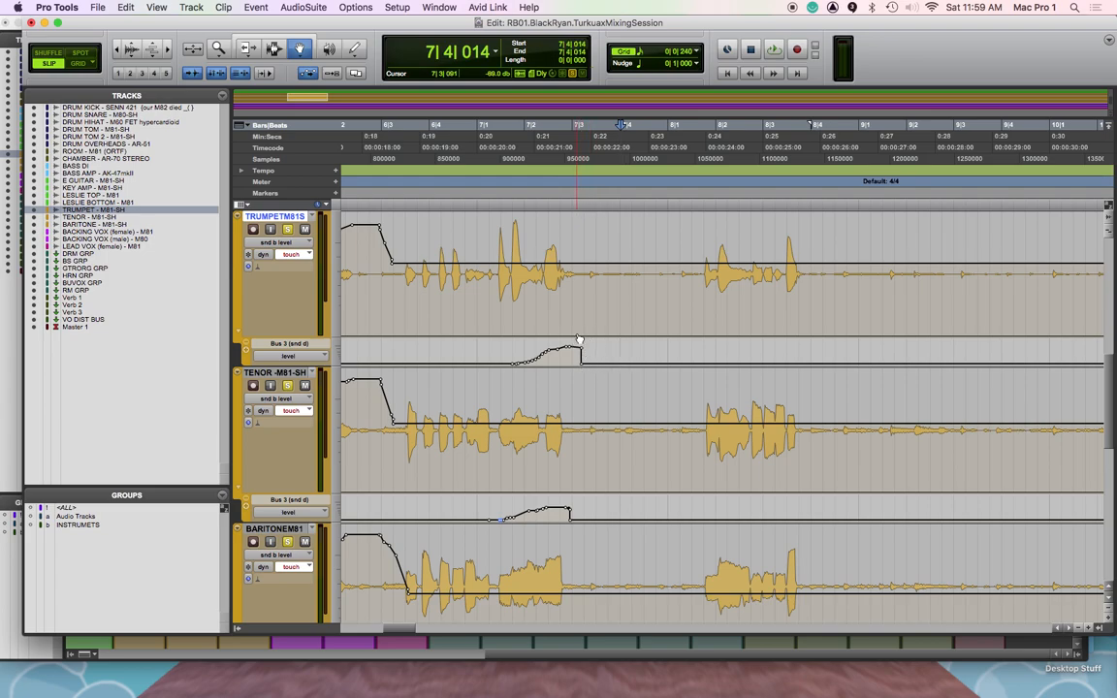
{"action": "left_click", "coordinate": [510, 192]}
{"action": "key", "text": "space"}
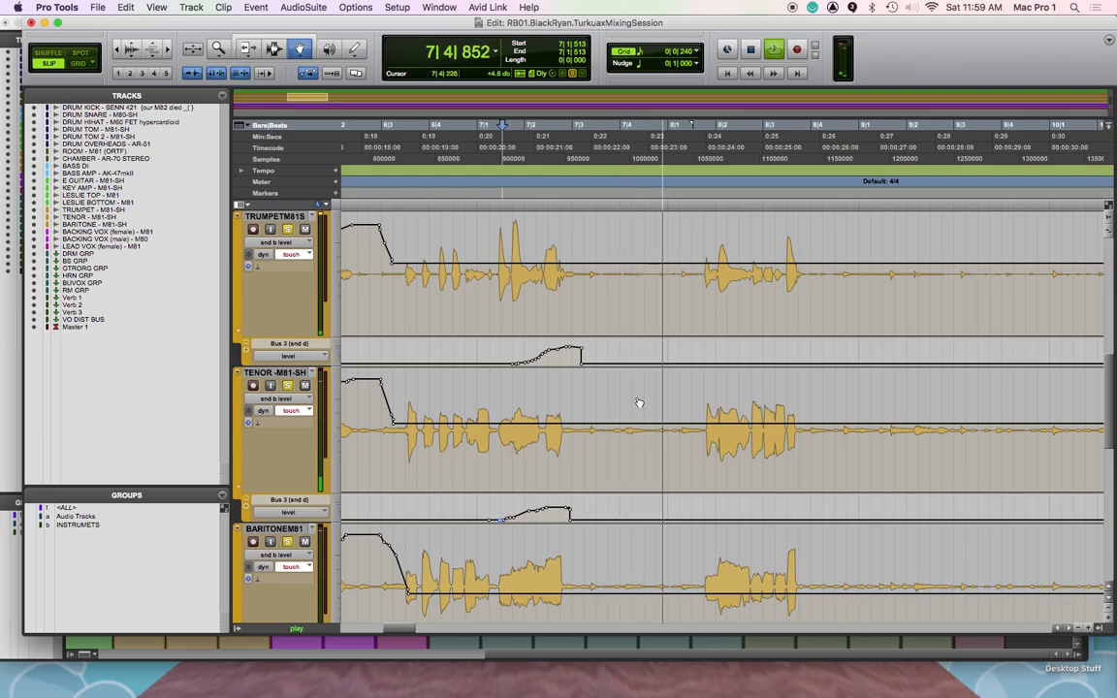
{"action": "key", "text": "space"}
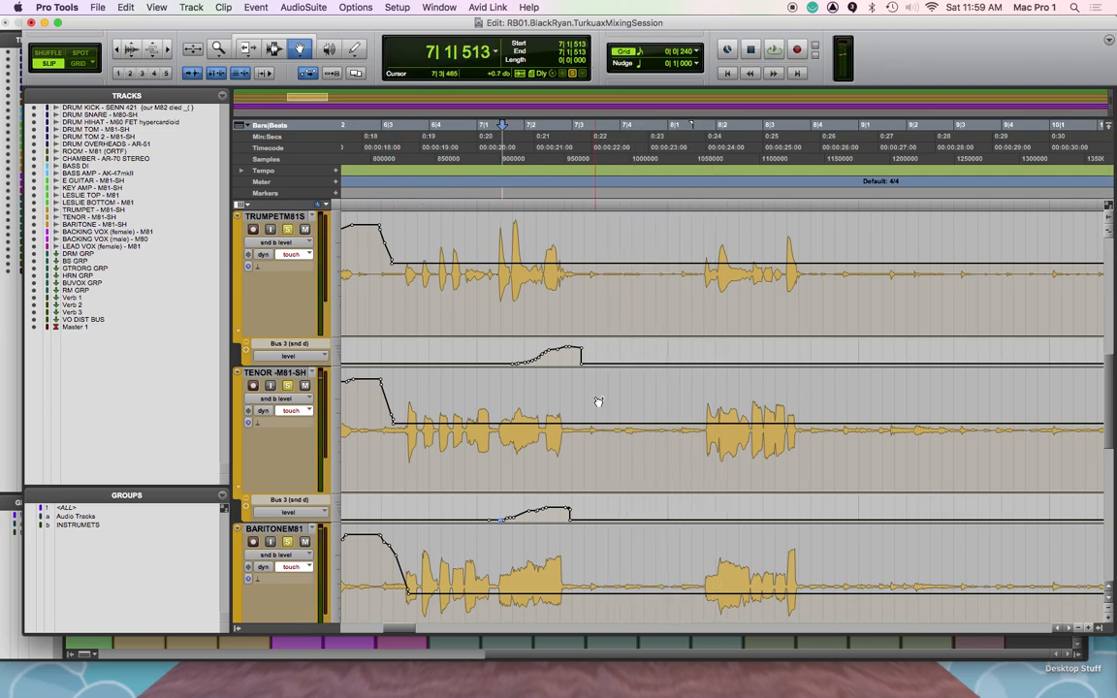
{"action": "key", "text": "space"}
Play the horn send rides back from 5|2|265 through to bar 8
{"action": "key", "text": "space"}
{"action": "scroll", "coordinate": [610, 410], "scroll_direction": "left", "scroll_amount": 10}
{"action": "scroll", "coordinate": [610, 410], "scroll_direction": "right", "scroll_amount": 7}
{"action": "left_click", "coordinate": [374, 207]}
{"action": "key", "text": "space"}
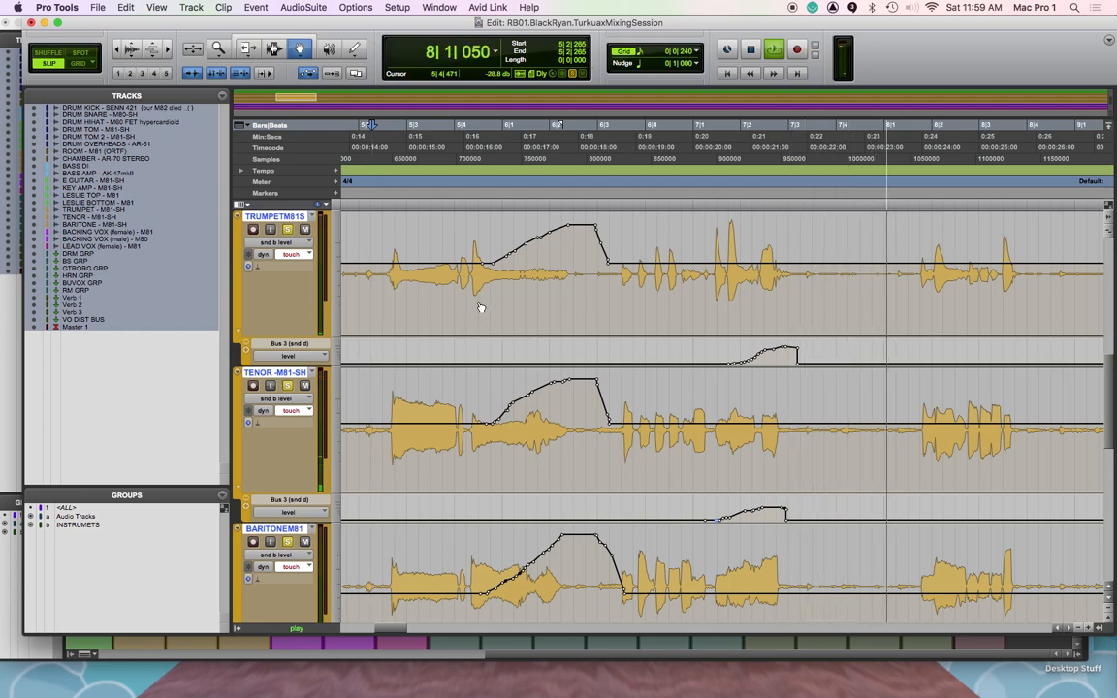
{"action": "key", "text": "space"}
Copy the horns' automation from 5|4|284 to 6|3|654, accepting mixed control types, and paste it on the trumpet at 8|1|485
{"action": "key", "text": "F6"}
{"action": "left_click_drag", "start_coordinate": [468, 272], "coordinate": [619, 281]}
{"action": "left_click_drag", "start_coordinate": [616, 331], "coordinate": [624, 546]}
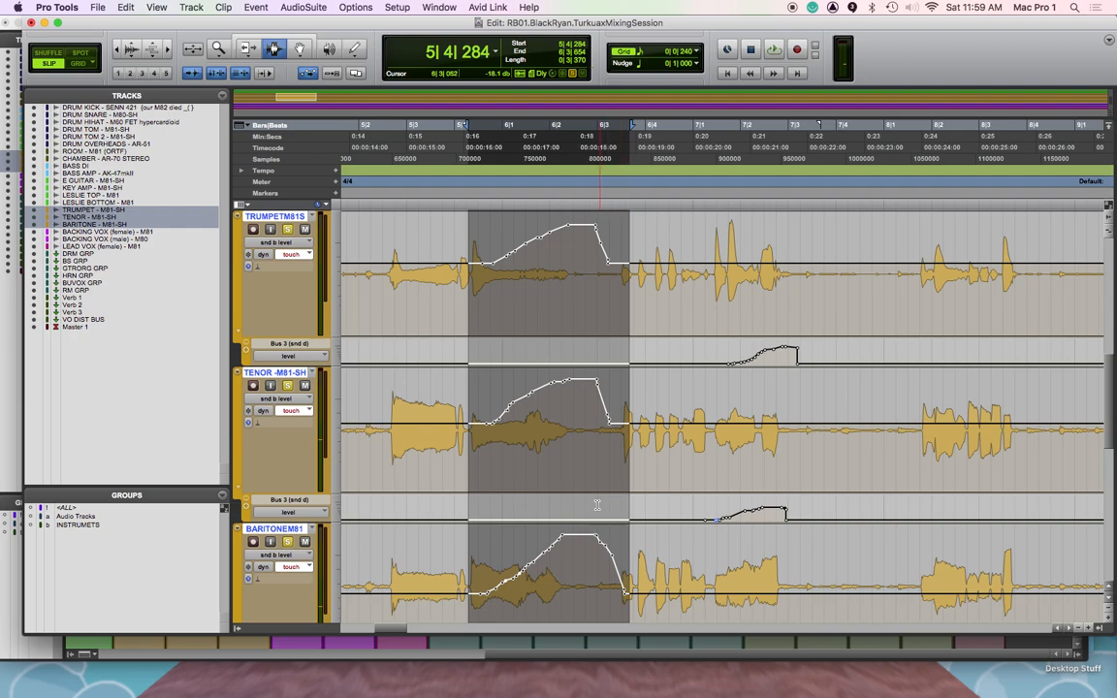
{"action": "key", "text": "F8"}
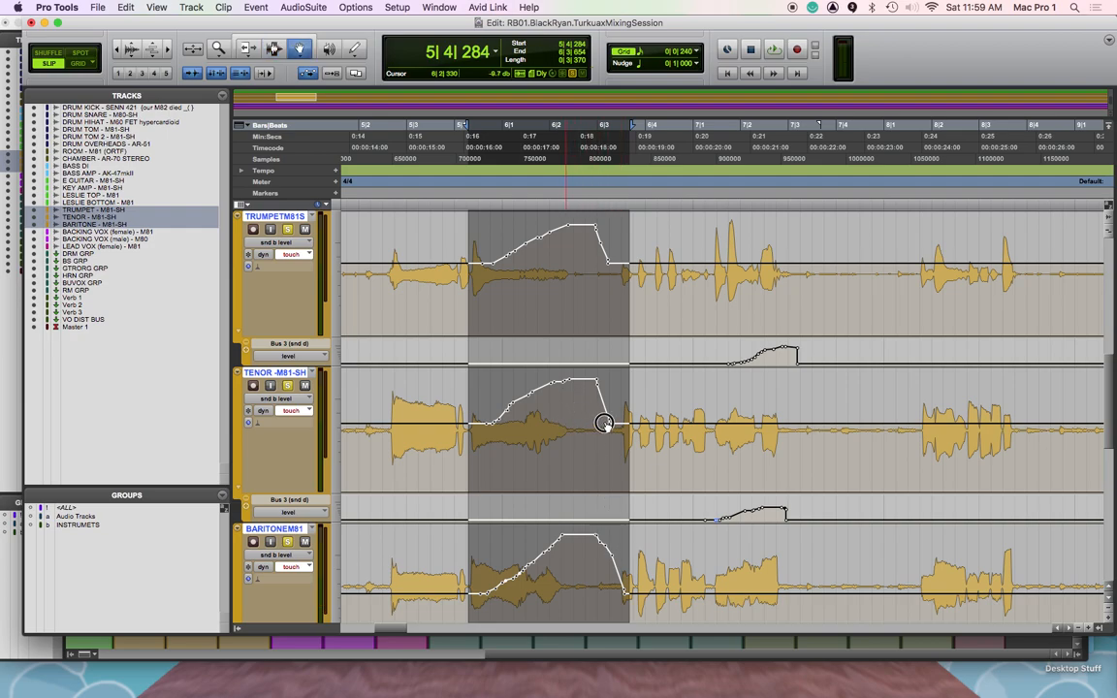
{"action": "key", "text": "super+c"}
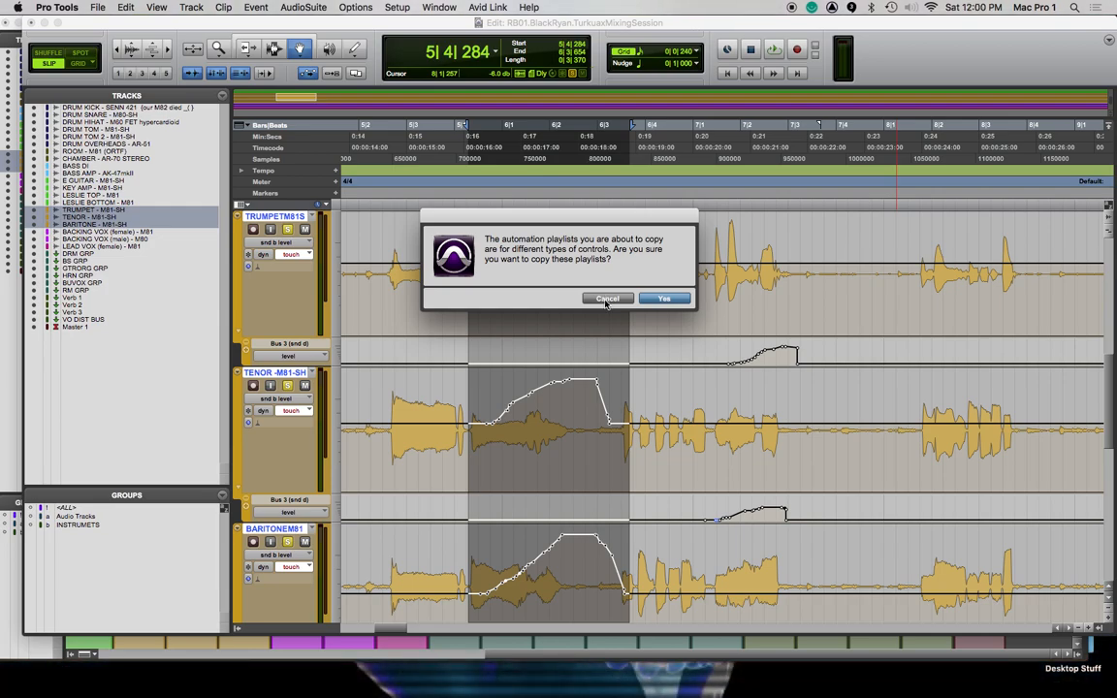
{"action": "left_click", "coordinate": [652, 299]}
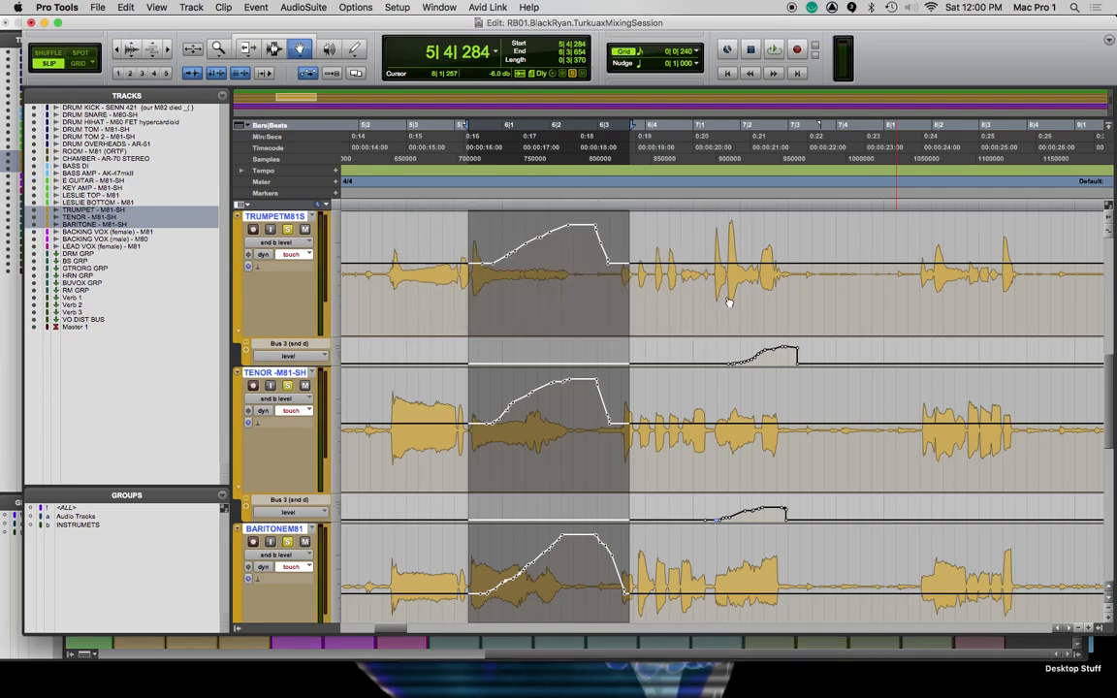
{"action": "left_click", "coordinate": [907, 281]}
{"action": "key", "text": "super+v"}
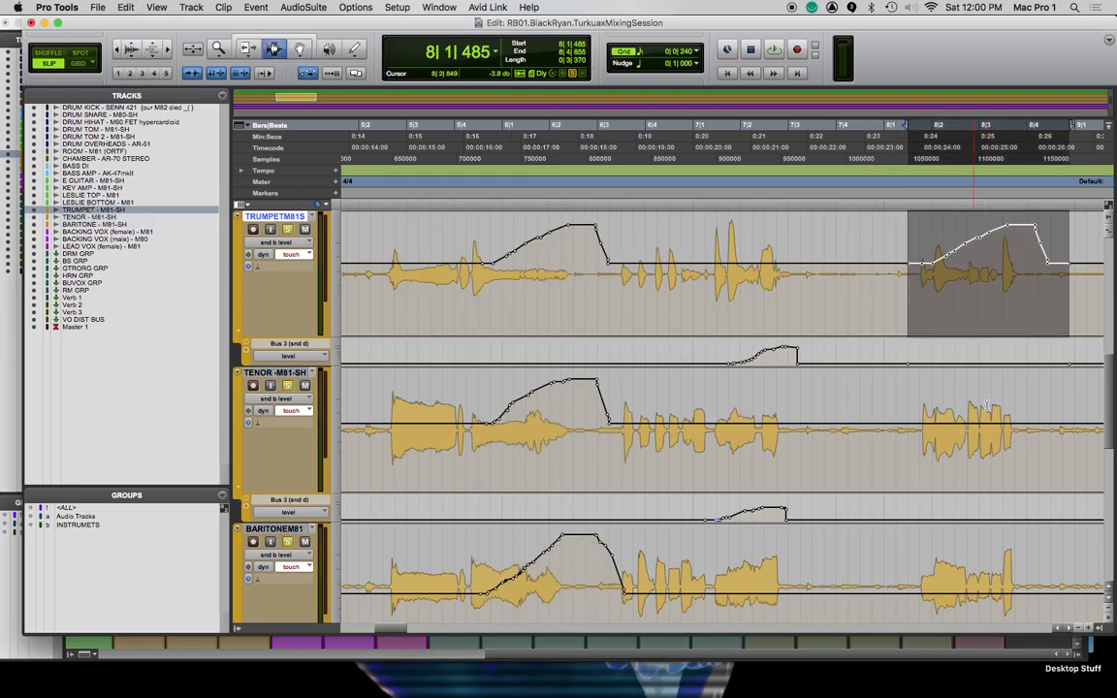
Copy the tenor's Bus 1 ride from 5|4|337 to 6|4|256 and paste it on the same track just before 8|2
{"action": "left_click_drag", "start_coordinate": [471, 433], "coordinate": [657, 429]}
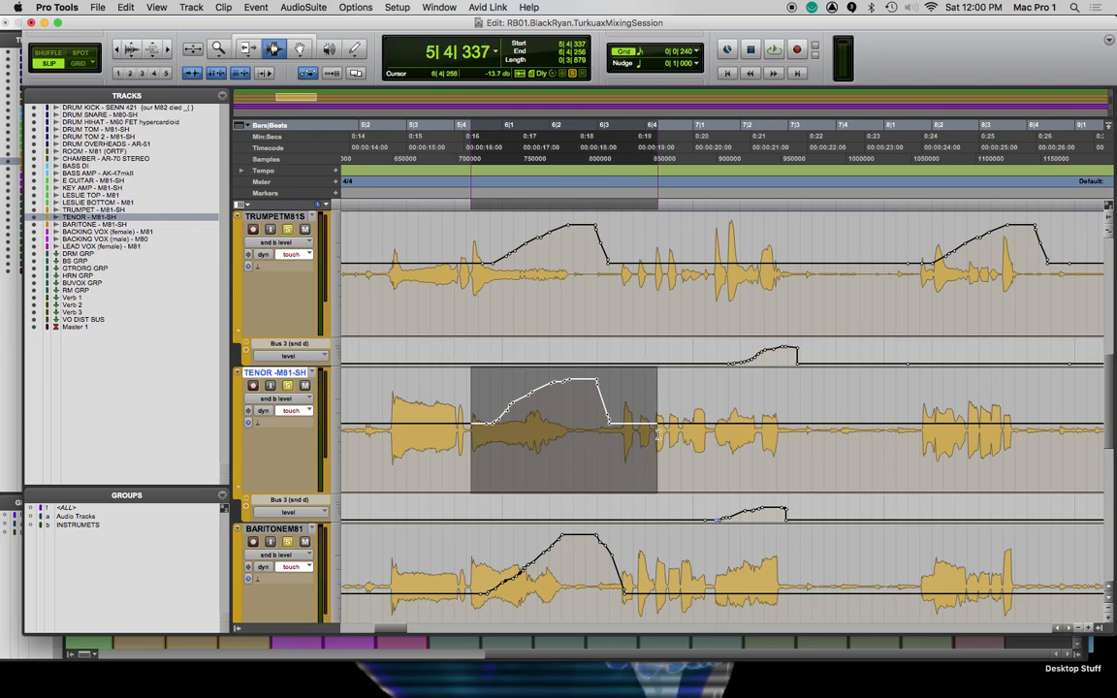
{"action": "key", "text": "super+c"}
{"action": "double_click", "coordinate": [907, 428]}
{"action": "left_click", "coordinate": [914, 420]}
{"action": "key", "text": "super+v"}
Copy the baritone's Bus 1 ride from 5|4|070 to 6|3|841 and paste it on the same track at 8|1|498
{"action": "left_click_drag", "start_coordinate": [460, 589], "coordinate": [587, 602]}
{"action": "key", "text": "super+c"}
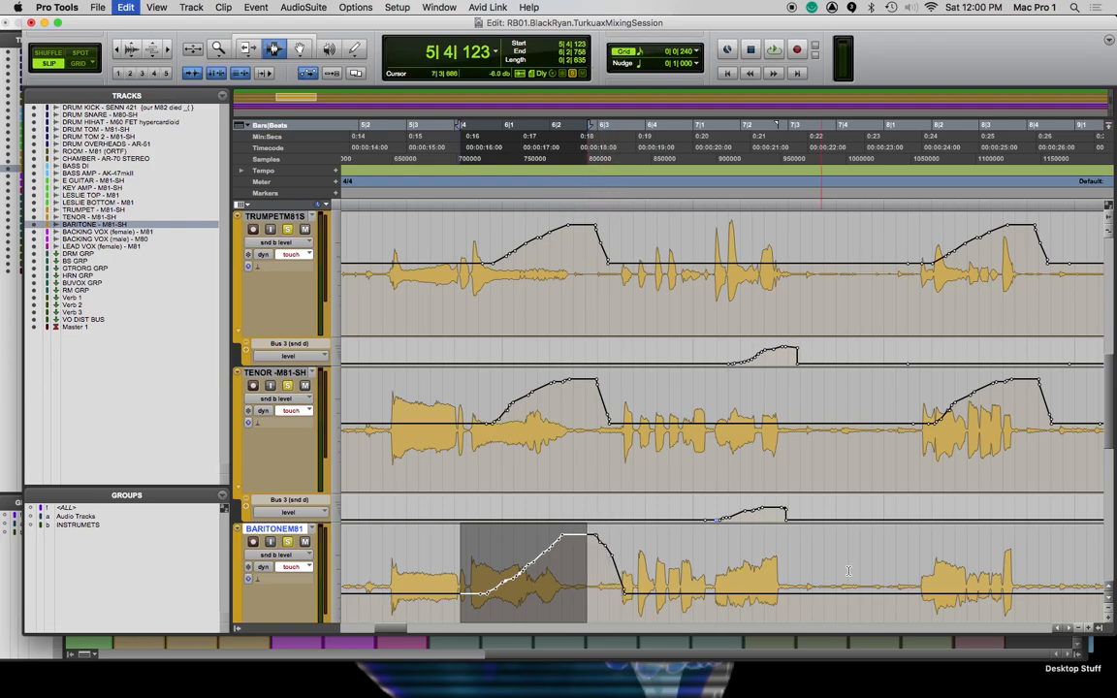
{"action": "left_click_drag", "start_coordinate": [458, 581], "coordinate": [637, 591]}
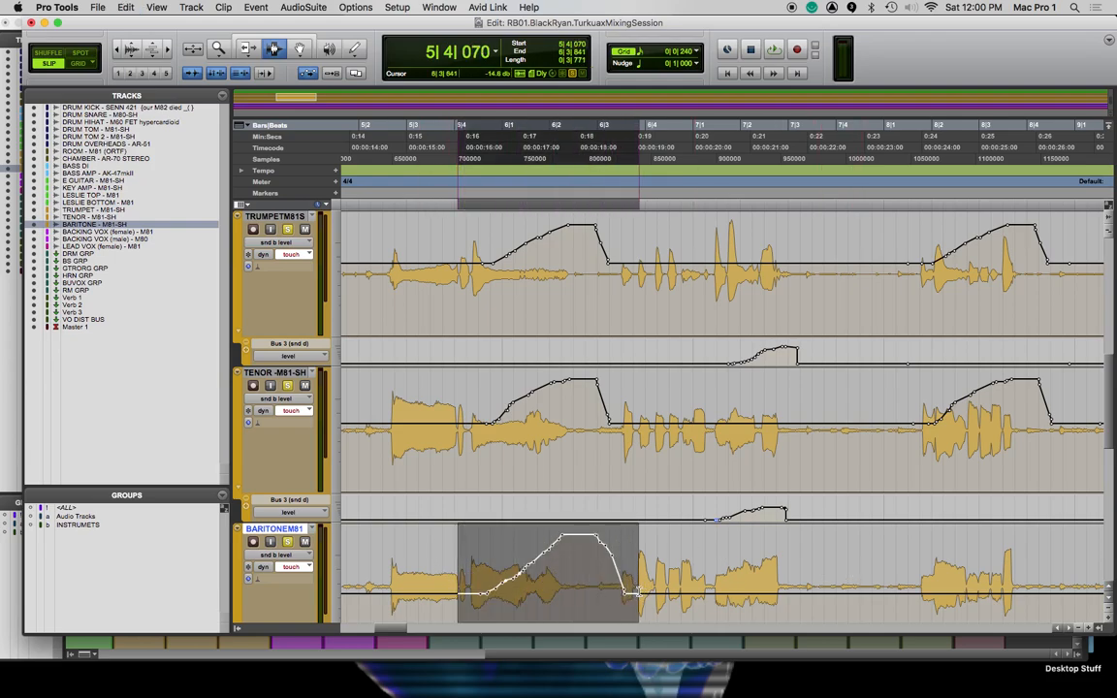
{"action": "key", "text": "super+c"}
{"action": "left_click", "coordinate": [917, 585]}
{"action": "key", "text": "super+v"}
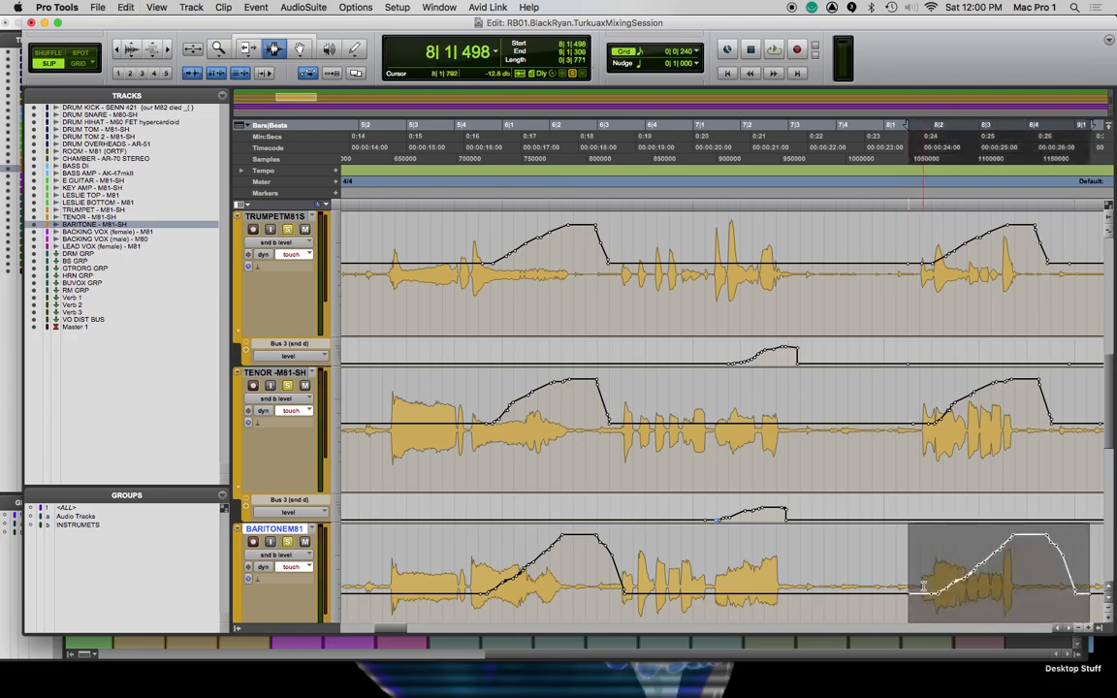
Play back the pasted Bus 1 rides from 8|1|030, and replay the whole horn passage from 5|2|051
{"action": "left_click", "coordinate": [879, 301]}
{"action": "key", "text": "space"}
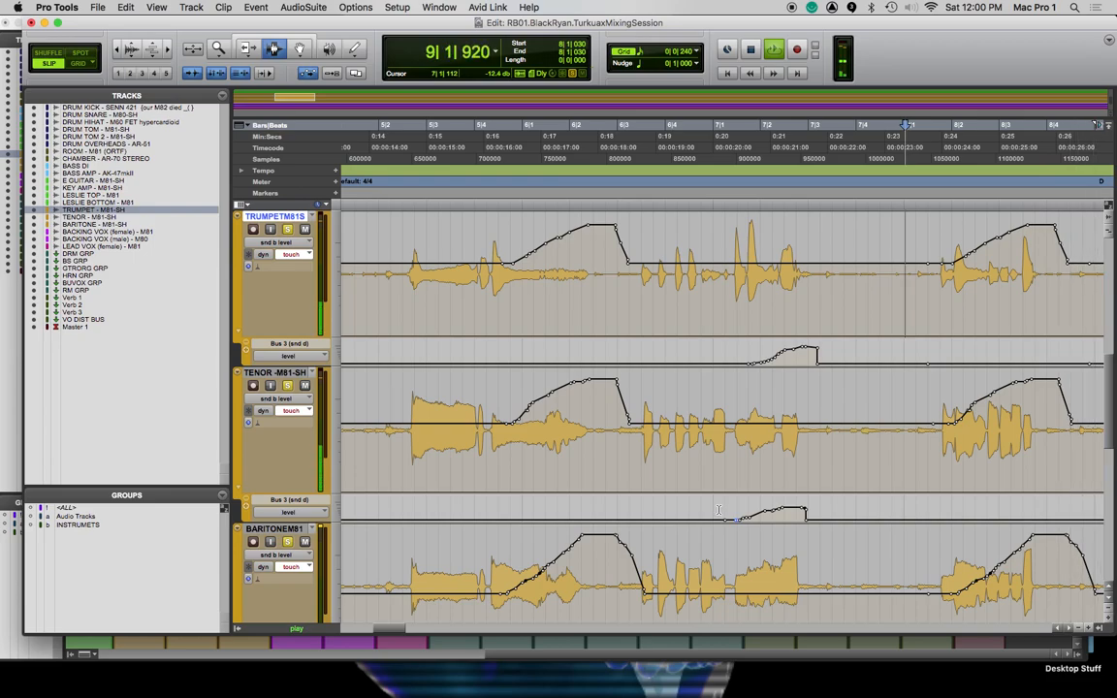
{"action": "key", "text": "space"}
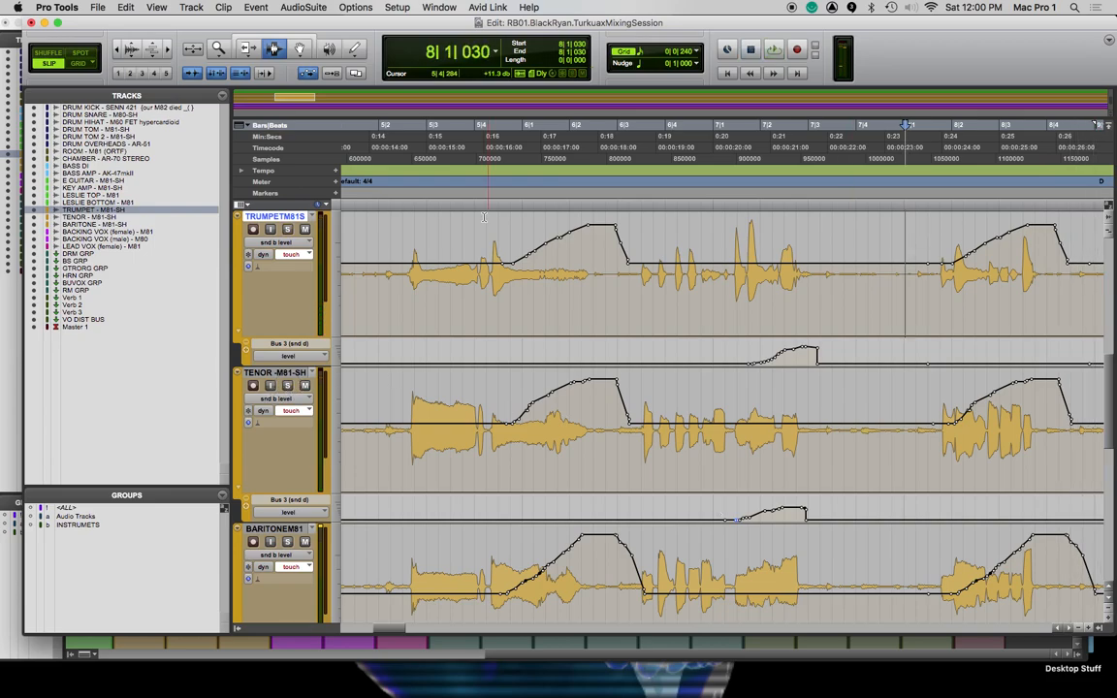
{"action": "left_click", "coordinate": [382, 198]}
{"action": "key", "text": "space"}
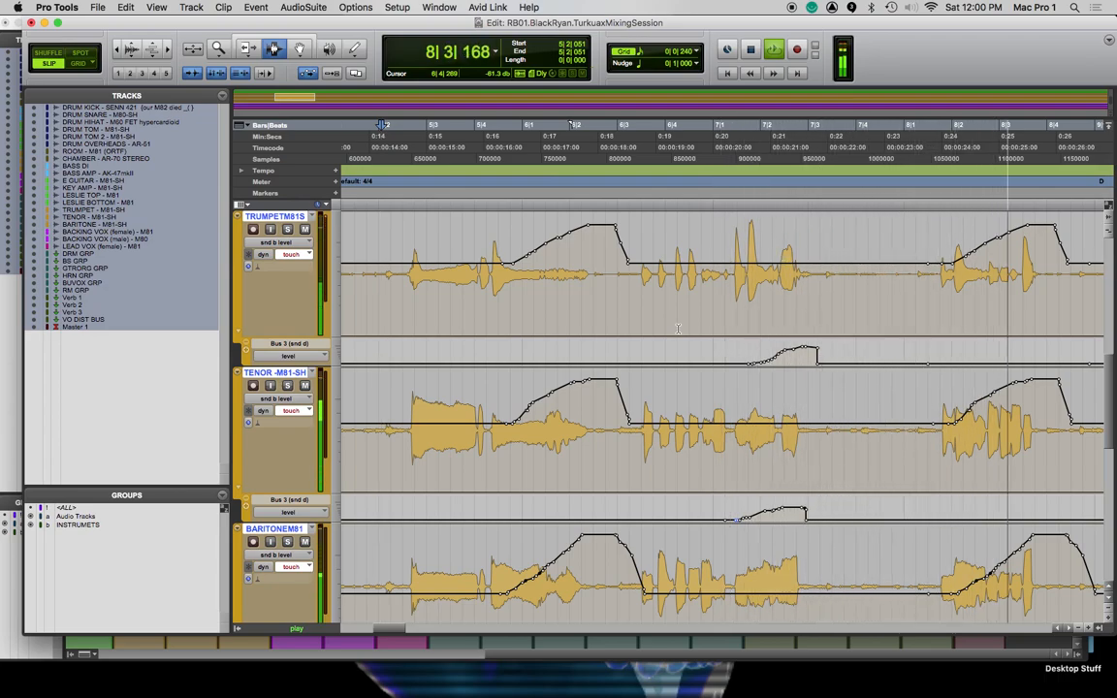
{"action": "key", "text": "space"}
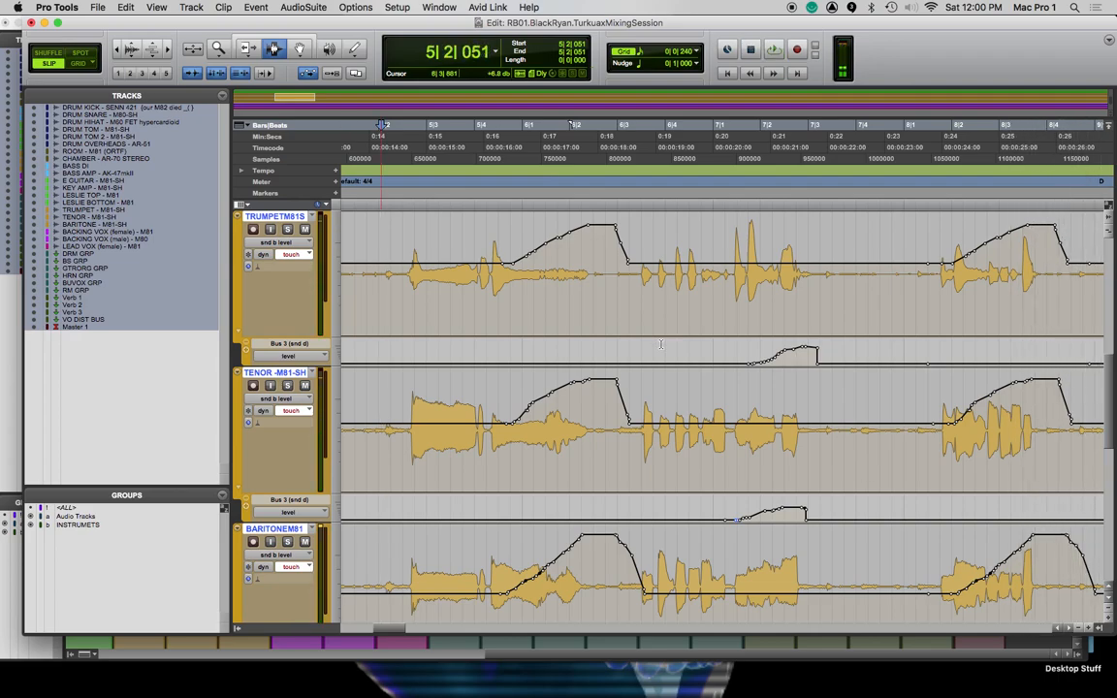
Change the automation mode of the grouped horn tracks to read
{"action": "left_click", "coordinate": [298, 255], "text": "alt"}
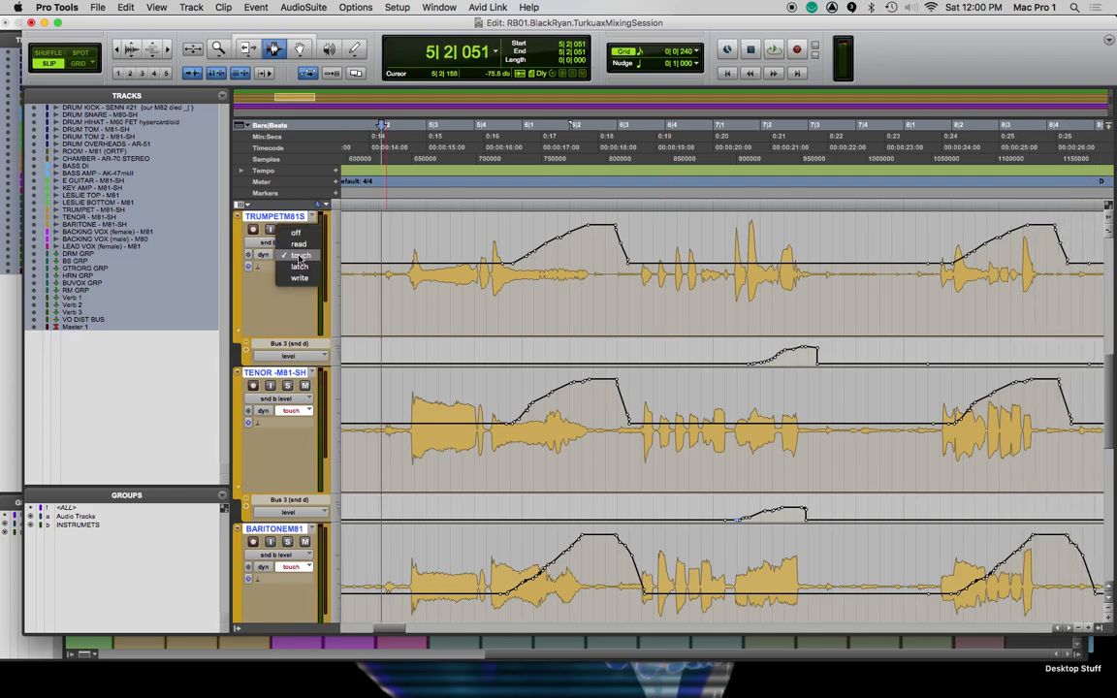
{"action": "left_click", "coordinate": [286, 244]}
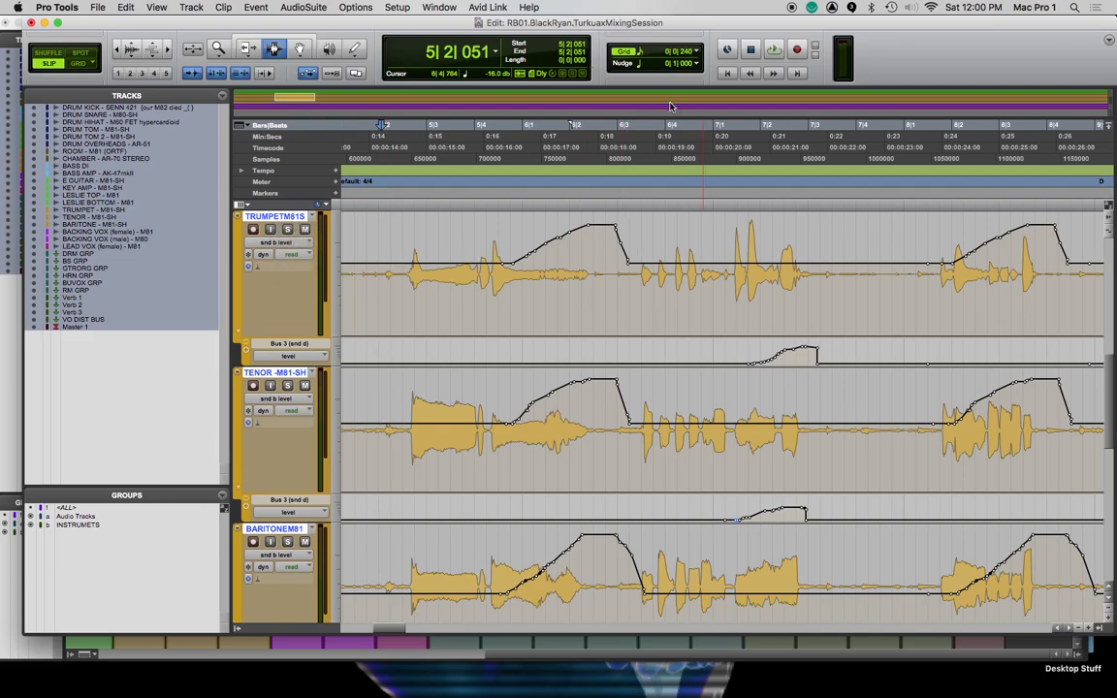
{"action": "key", "text": "space"}
{"action": "key", "text": "space"}
Display Inserts A-E beside the tracks in the Edit window
{"action": "left_click", "coordinate": [260, 254]}
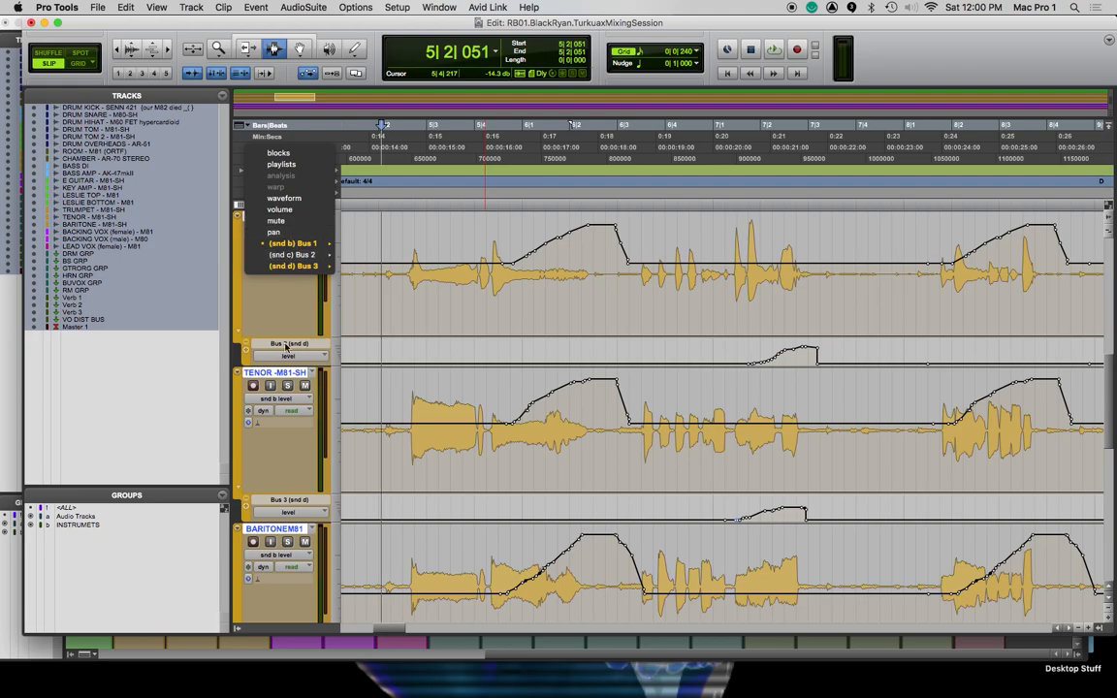
{"action": "left_click", "coordinate": [285, 345]}
{"action": "left_click", "coordinate": [249, 208]}
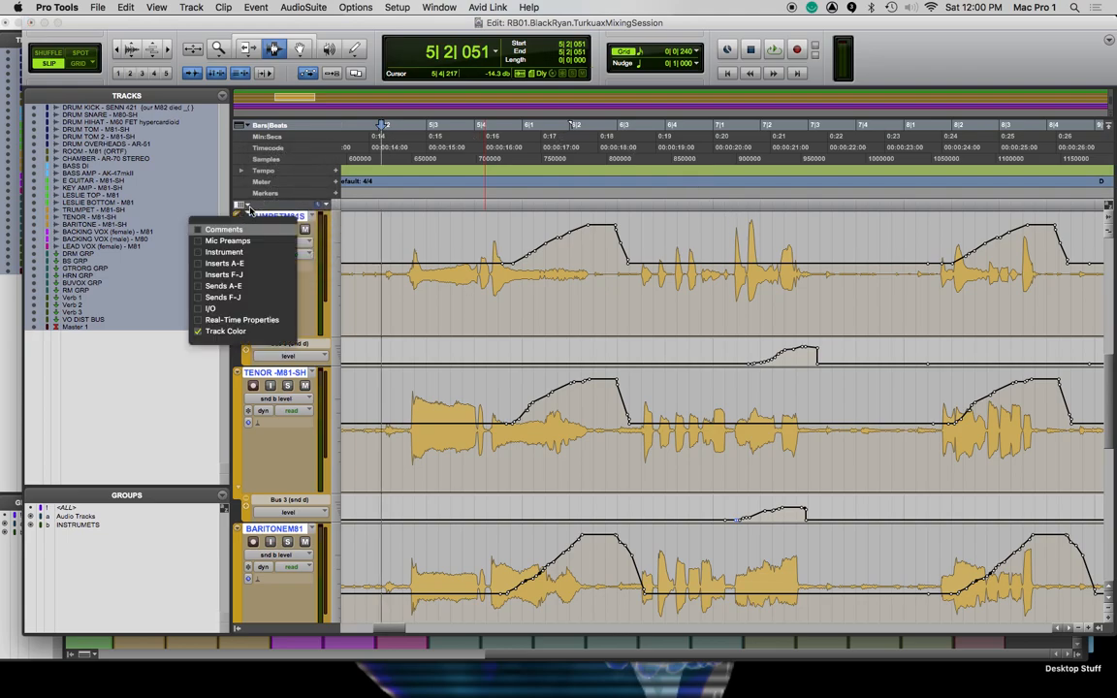
{"action": "left_click", "coordinate": [207, 268]}
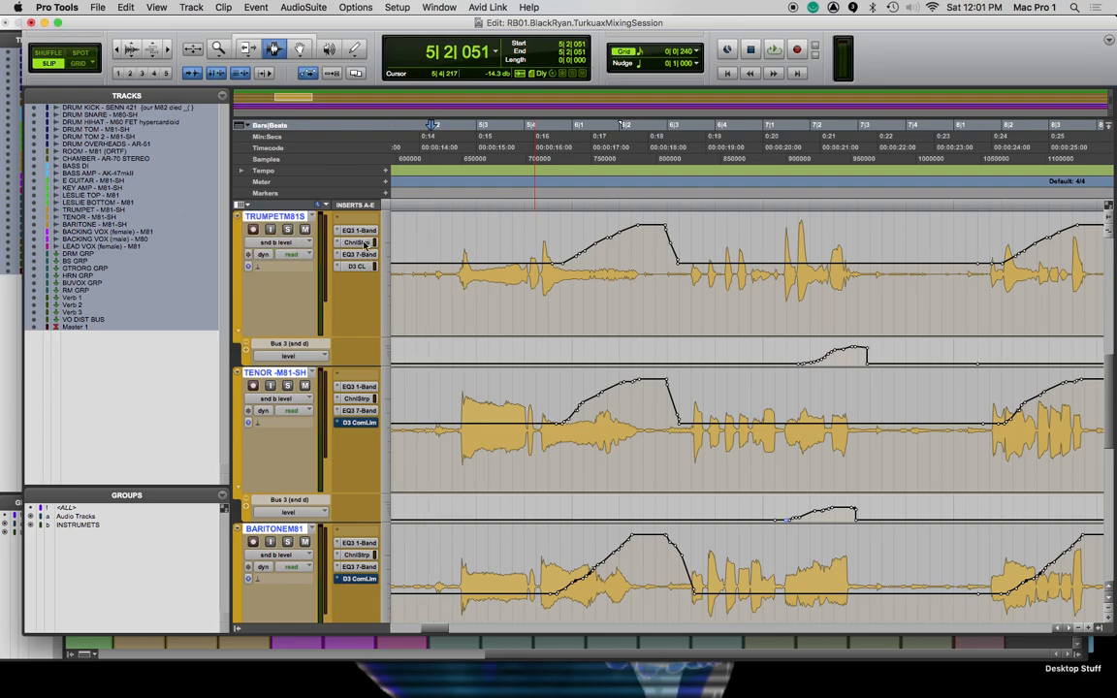
Examine the automatable parameters of the trumpet's Channel Strip plug-in, selecting them all but cancelling without adding any, and close the plug-in
{"action": "left_click", "coordinate": [361, 242]}
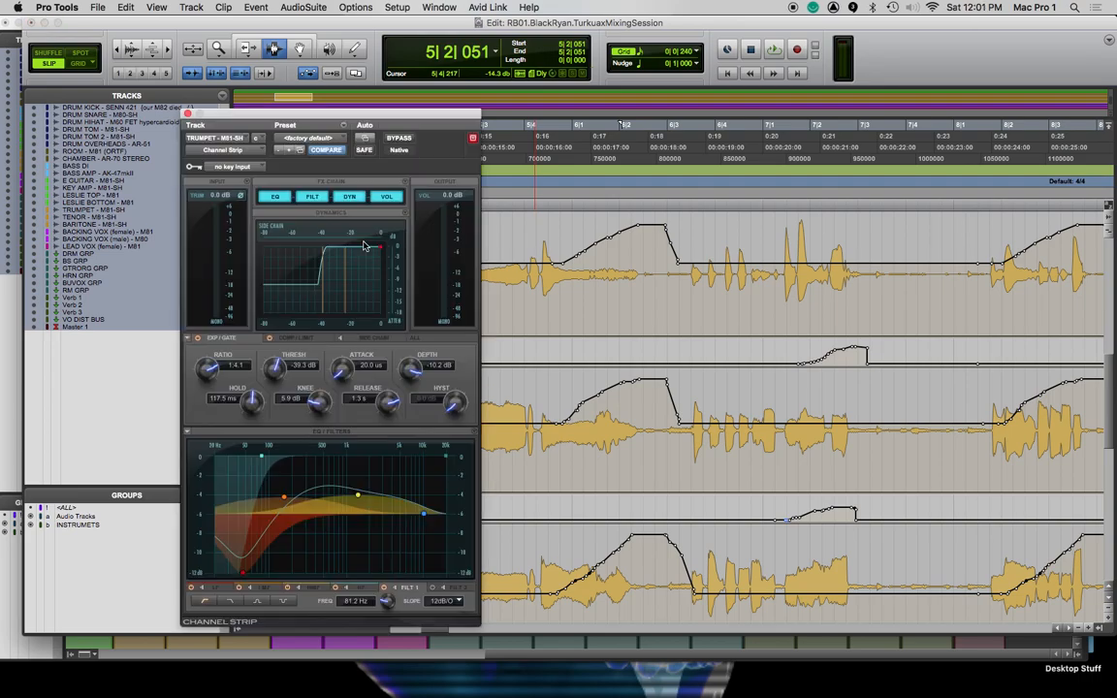
{"action": "left_click", "coordinate": [363, 142]}
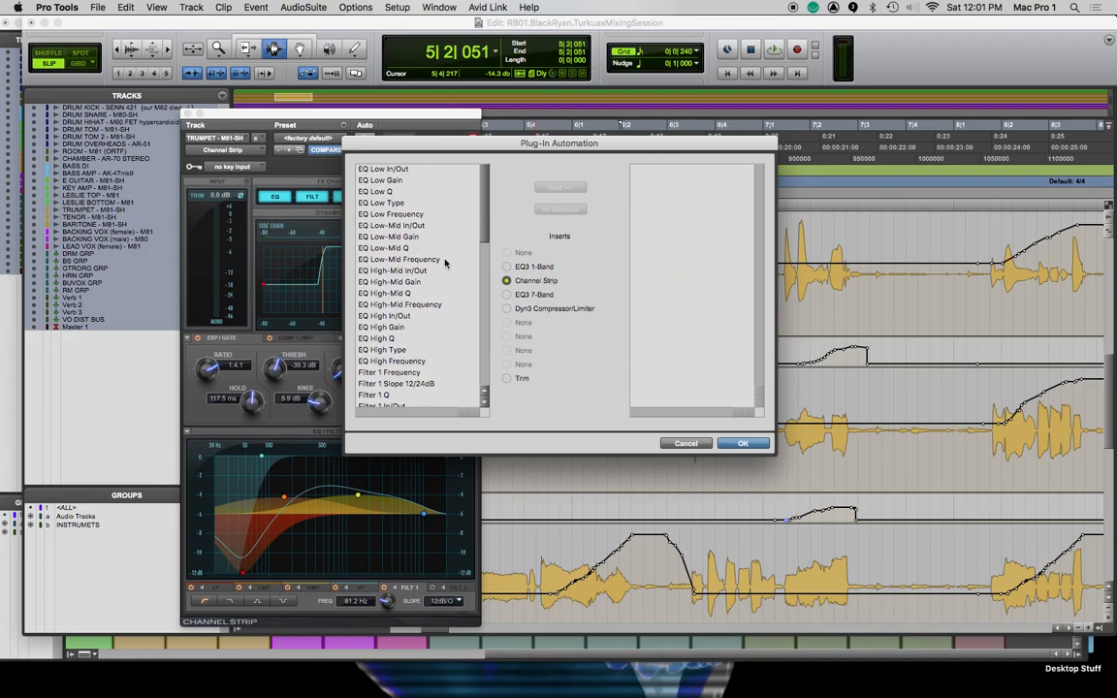
{"action": "left_click", "coordinate": [427, 196]}
{"action": "key", "text": "super+a"}
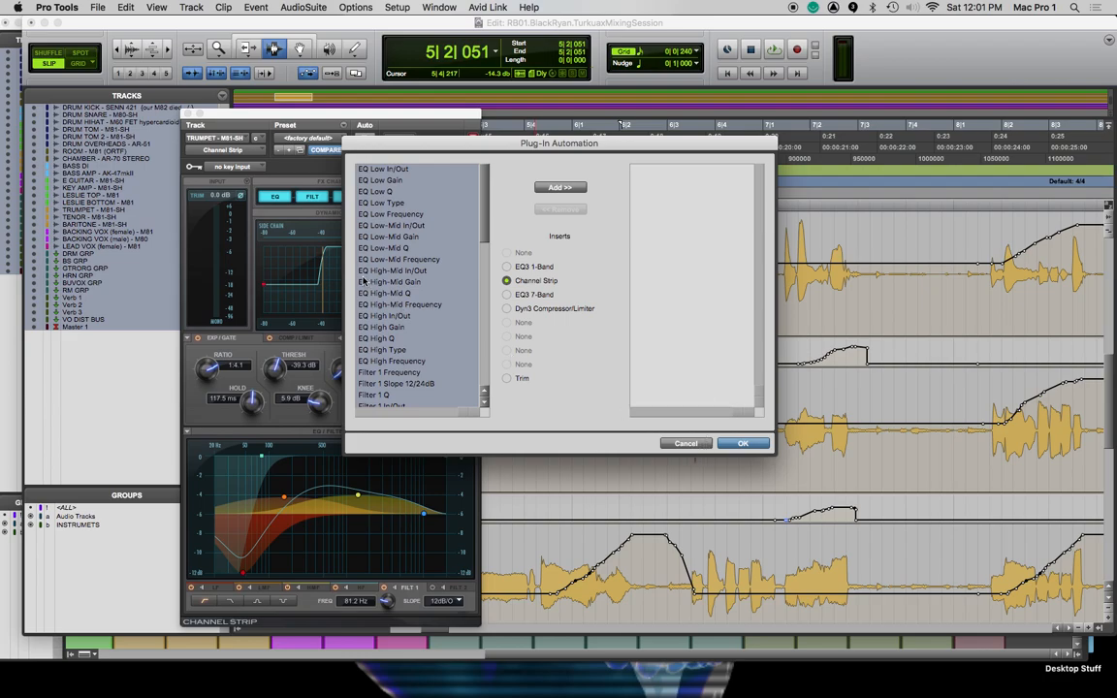
{"action": "left_click", "coordinate": [685, 443]}
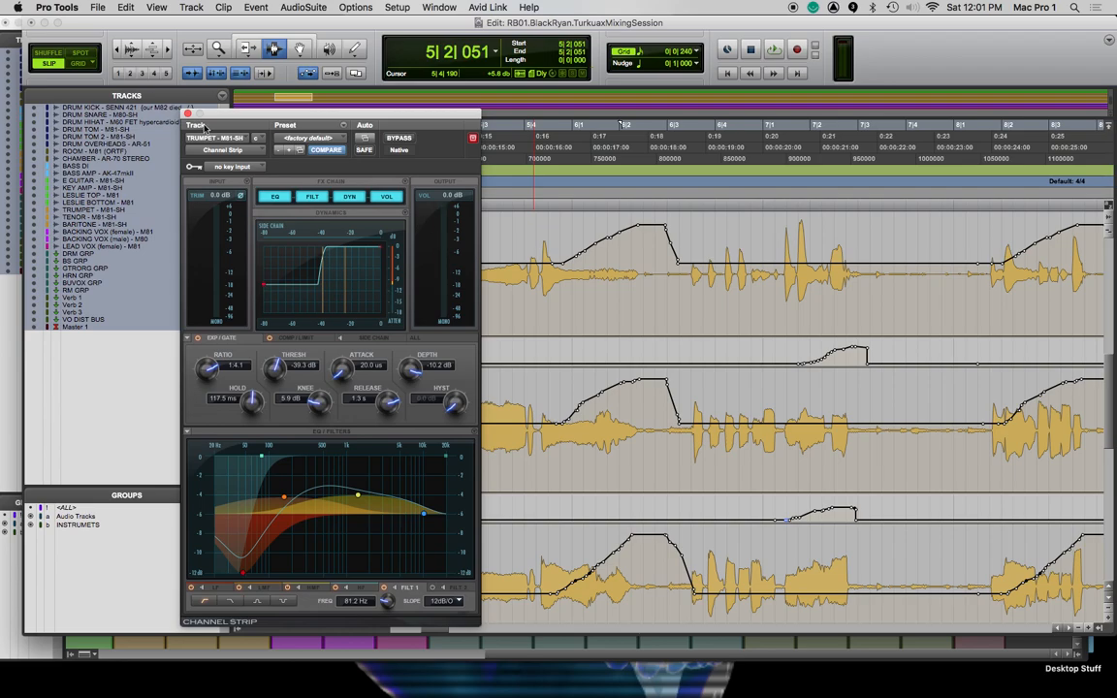
{"action": "left_click", "coordinate": [188, 114]}
{"action": "scroll", "coordinate": [897, 284], "scroll_direction": "down", "scroll_amount": 3}
{"action": "scroll", "coordinate": [897, 284], "scroll_direction": "right", "scroll_amount": 5}
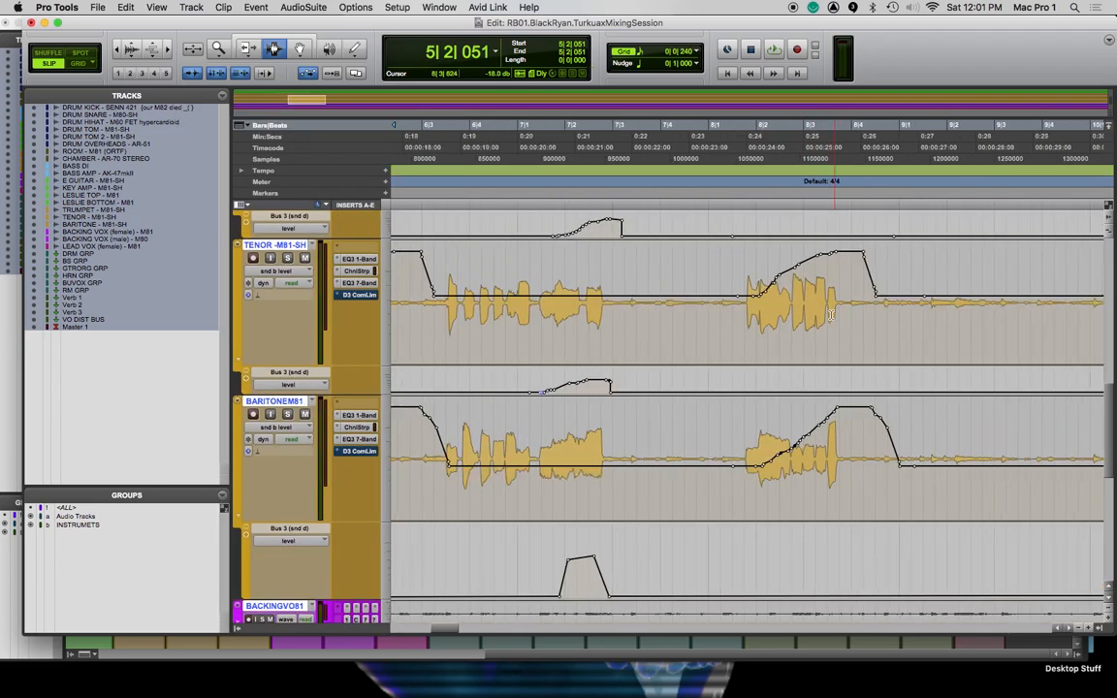
{"action": "left_click", "coordinate": [804, 201]}
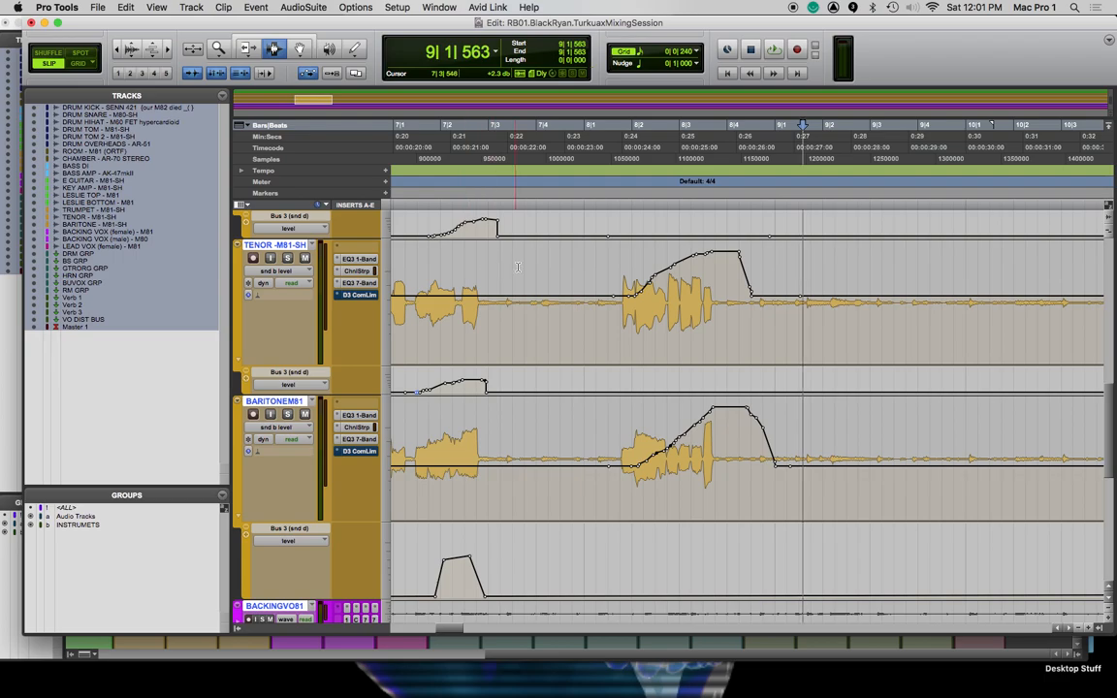
{"action": "scroll", "coordinate": [655, 414], "scroll_direction": "left", "scroll_amount": 10}
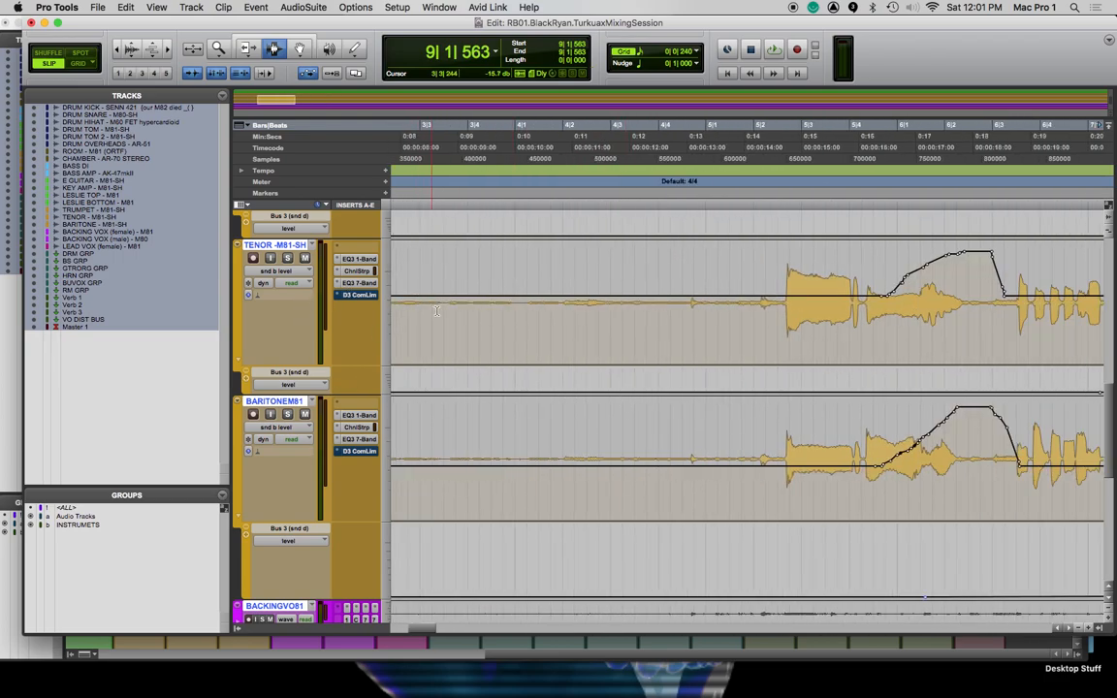
Turn on the Clip Gain Line display for the session's clips
{"action": "scroll", "coordinate": [479, 320], "scroll_direction": "up", "scroll_amount": 15}
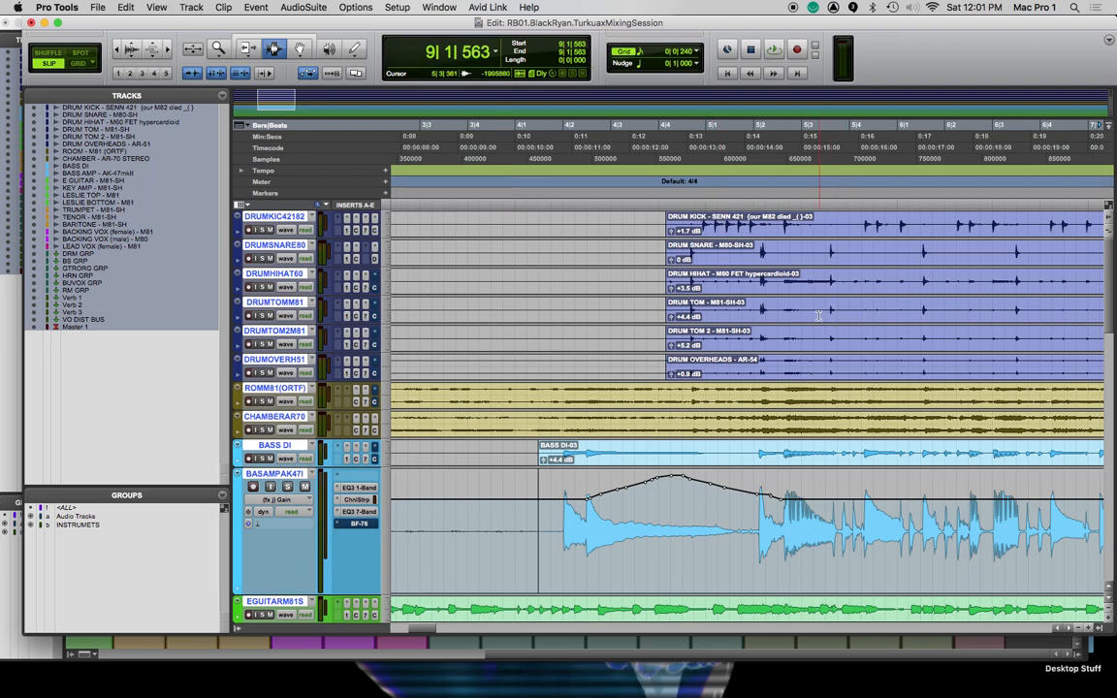
{"action": "left_click", "coordinate": [157, 8]}
{"action": "mouse_move", "coordinate": [182, 97]}
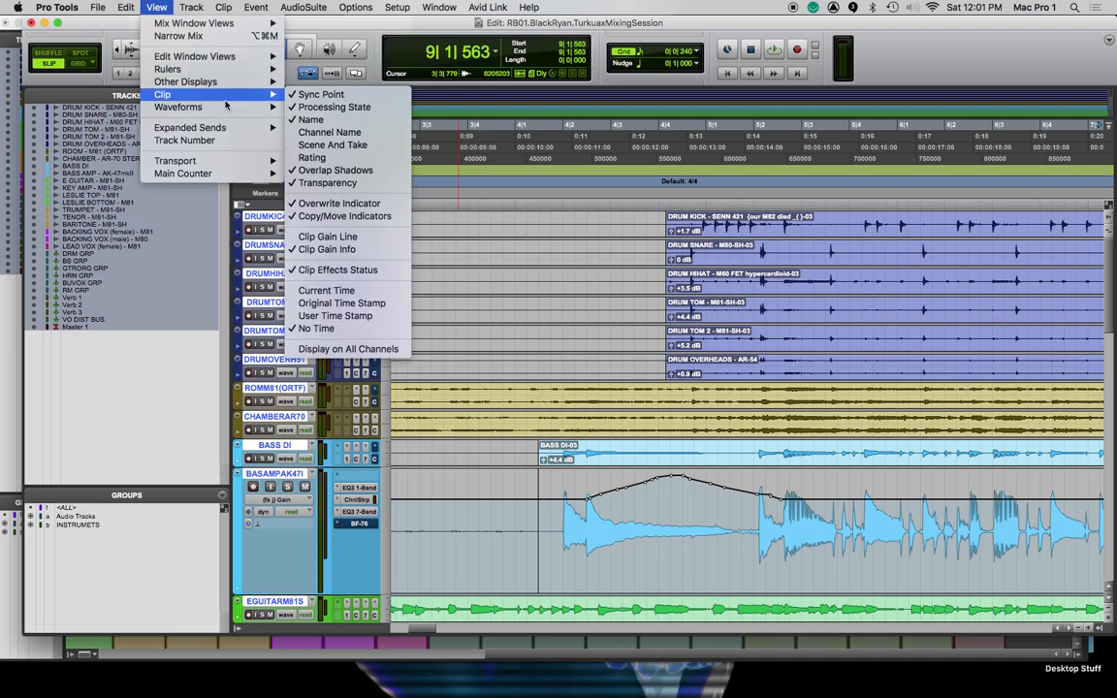
{"action": "left_click", "coordinate": [334, 238]}
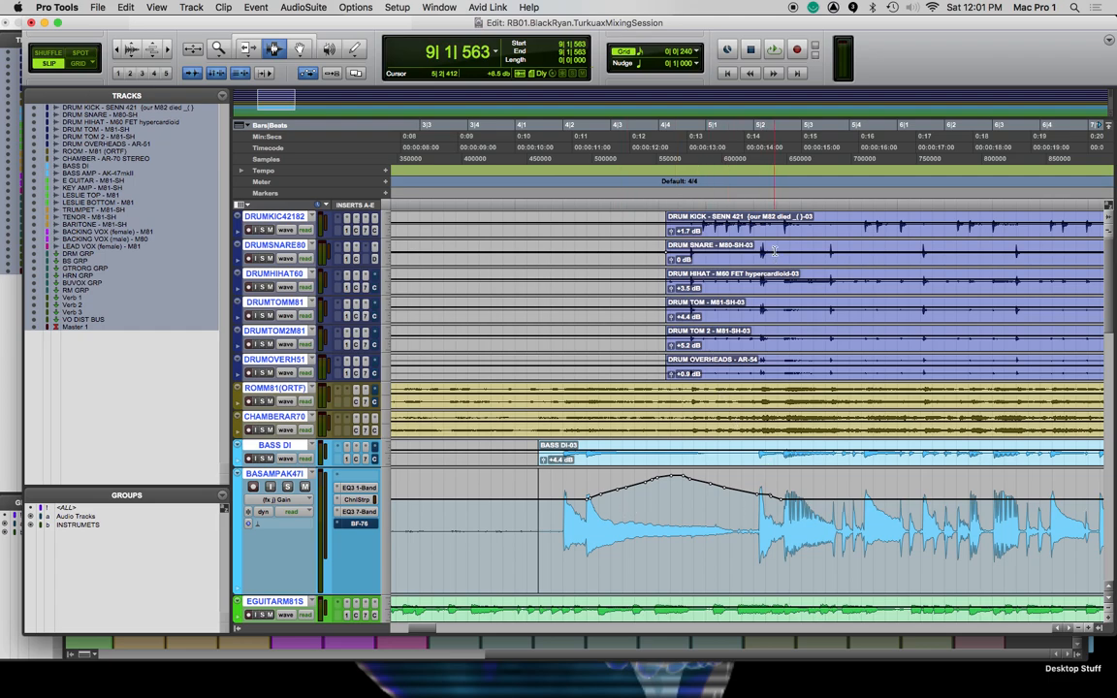
Switch the grouped tracks to waveform view, starting from the bass amp, and review the clip gain lines down to the trumpet
{"action": "left_click", "coordinate": [292, 503]}
{"action": "left_click", "coordinate": [300, 427]}
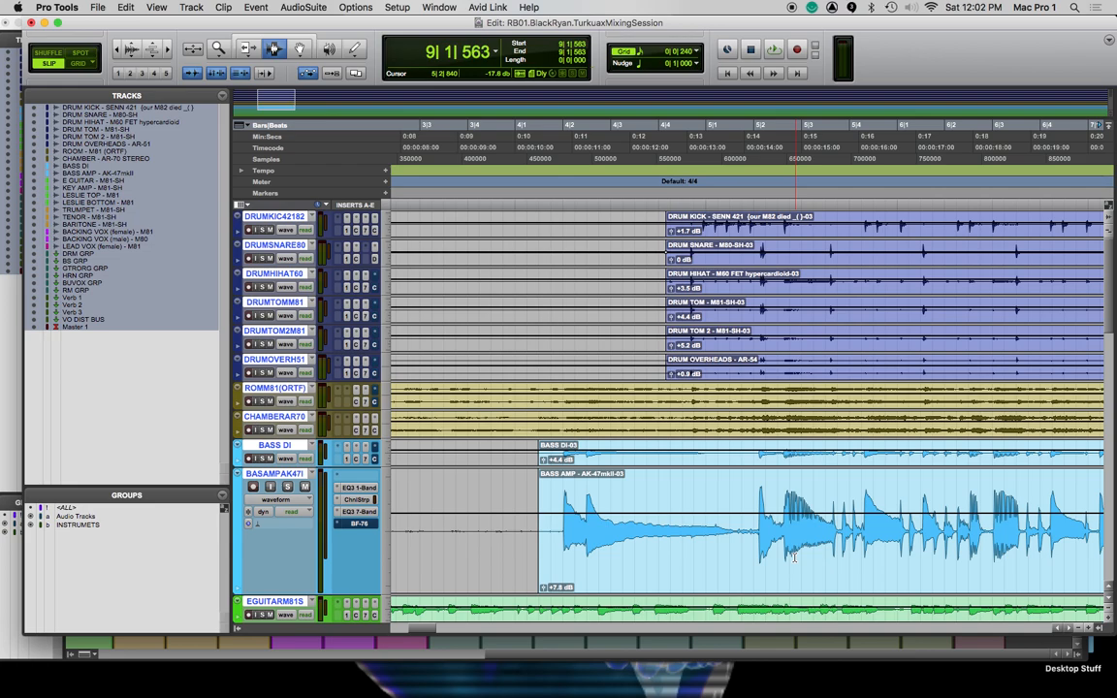
{"action": "scroll", "coordinate": [858, 442], "scroll_direction": "down", "scroll_amount": 2}
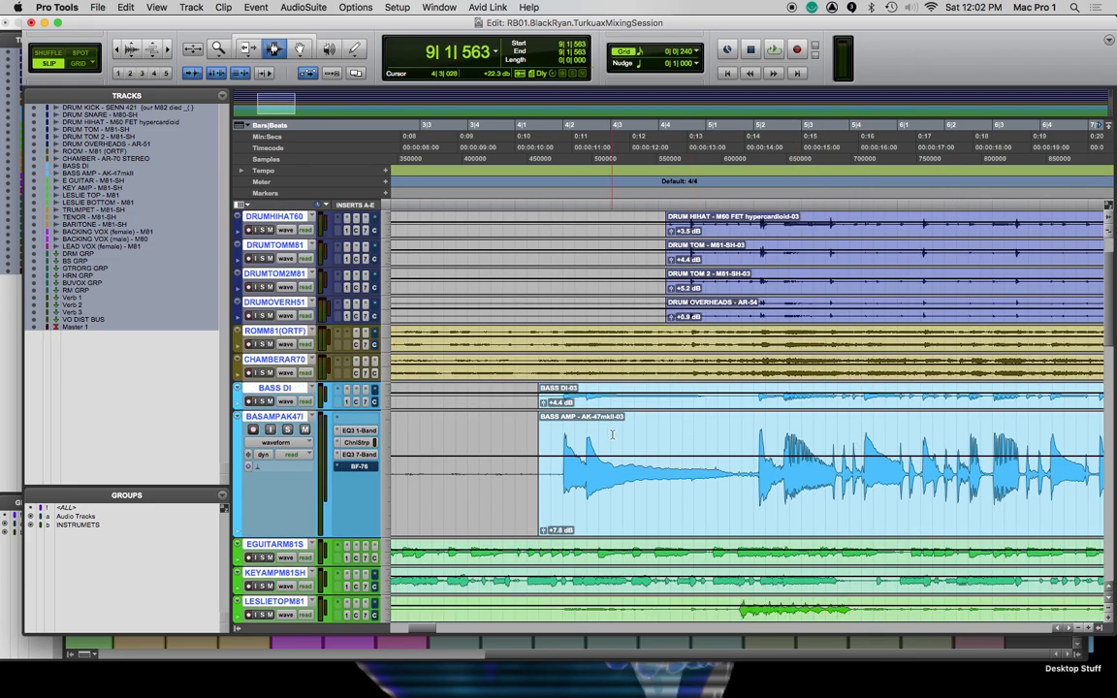
{"action": "scroll", "coordinate": [612, 435], "scroll_direction": "down", "scroll_amount": 5}
{"action": "scroll", "coordinate": [675, 438], "scroll_direction": "right", "scroll_amount": 5}
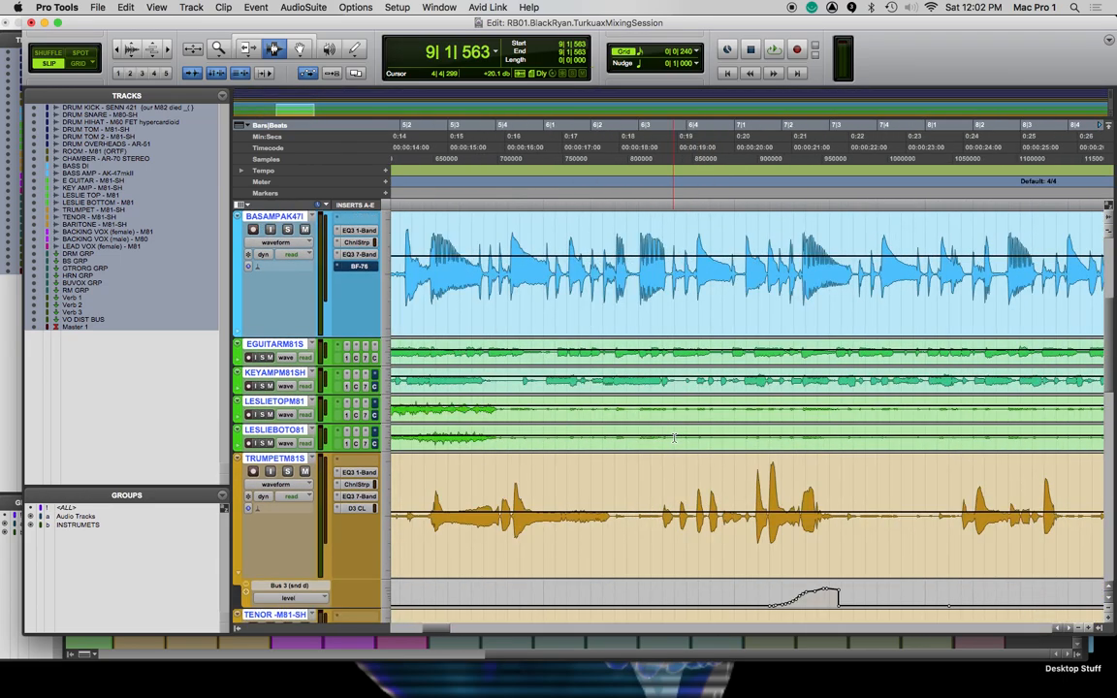
Play the horn section from 6|3|239 to listen to the trumpet phrase
{"action": "scroll", "coordinate": [569, 497], "scroll_direction": "down", "scroll_amount": 3}
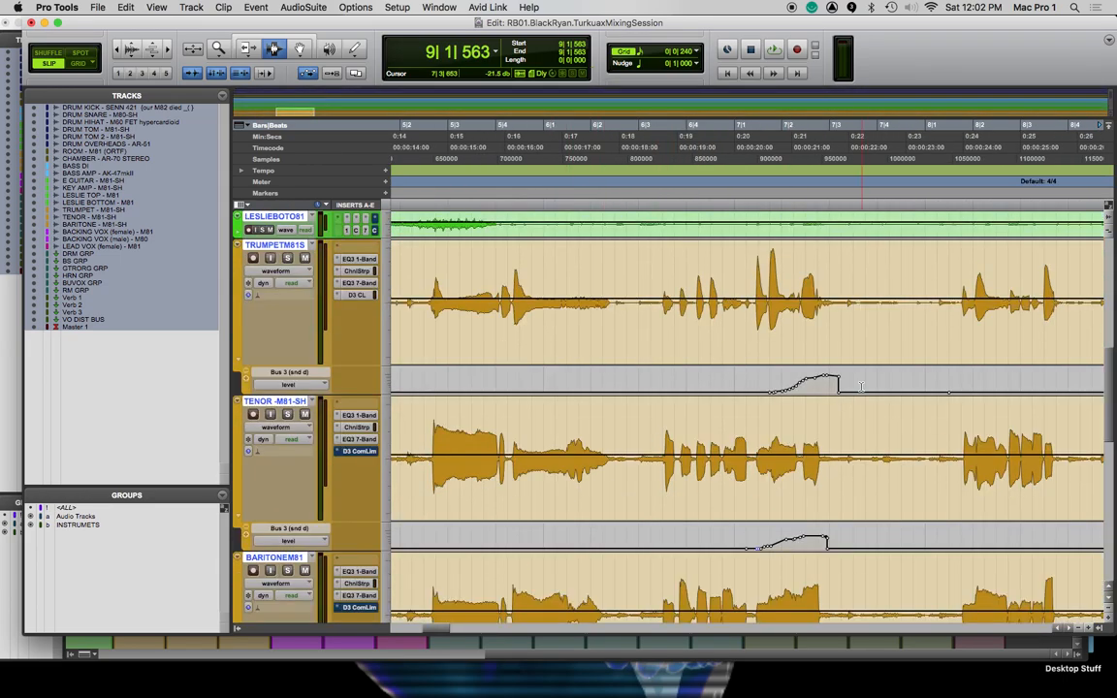
{"action": "scroll", "coordinate": [861, 386], "scroll_direction": "left", "scroll_amount": 3}
{"action": "left_click", "coordinate": [777, 306]}
{"action": "key", "text": "space"}
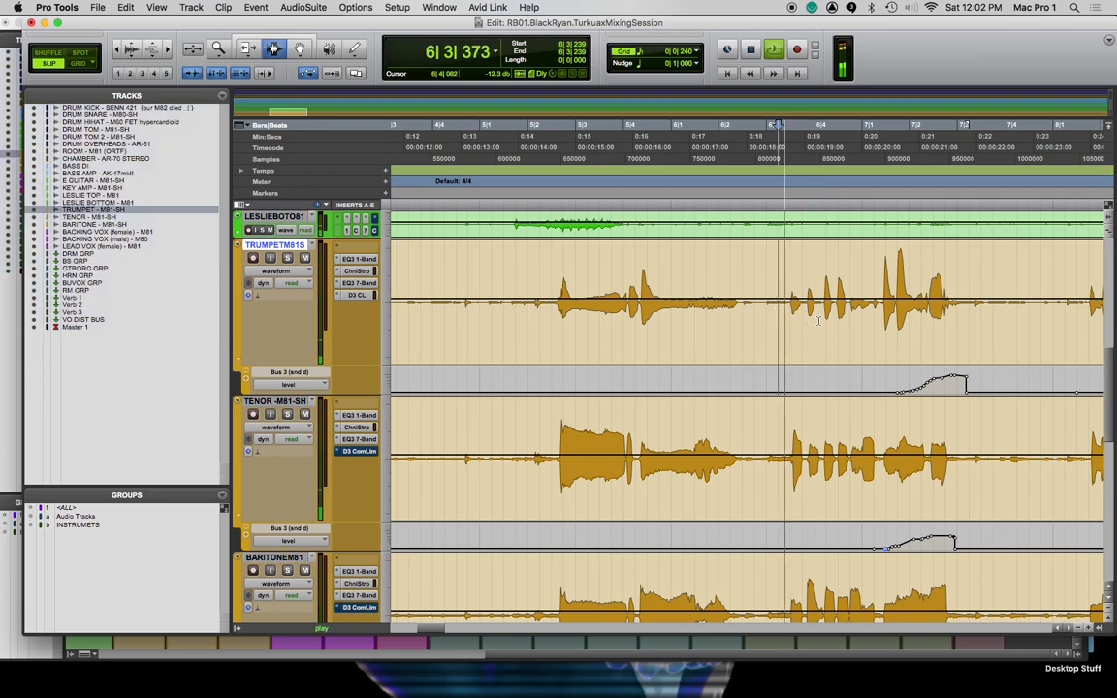
{"action": "key", "text": "space"}
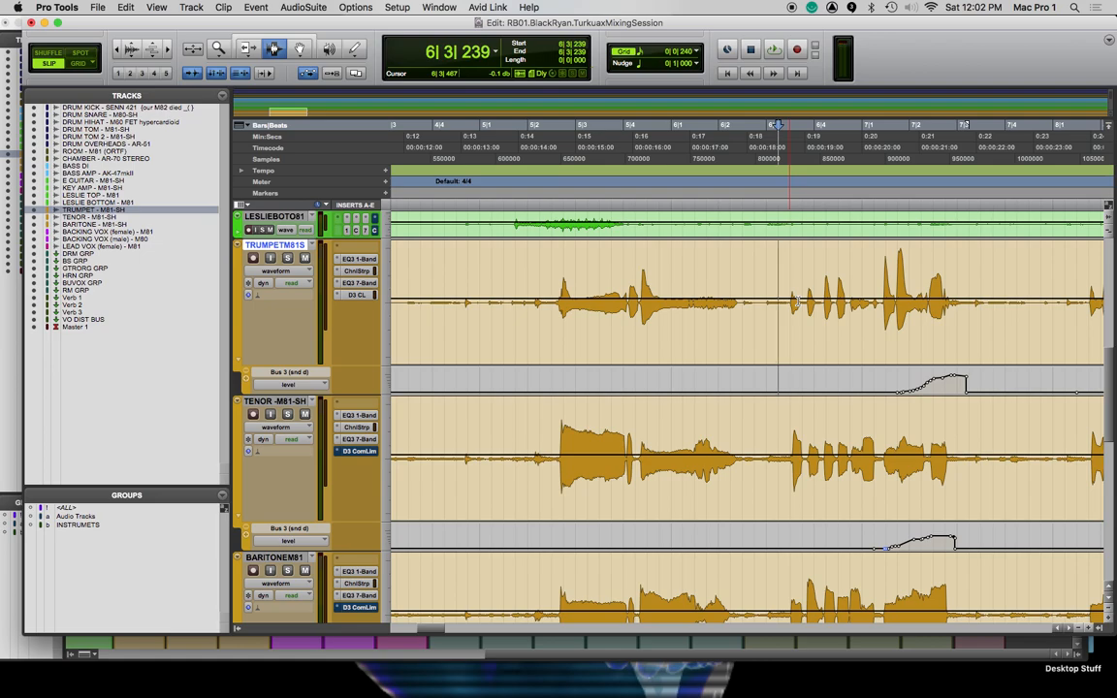
Raise the trumpet's clip gain over the phrase between about 6|3 and 7|1, and play it back from 6|3|173
{"action": "left_click_drag", "start_coordinate": [791, 303], "coordinate": [832, 298]}
{"action": "left_click", "coordinate": [775, 293]}
{"action": "key", "text": "space"}
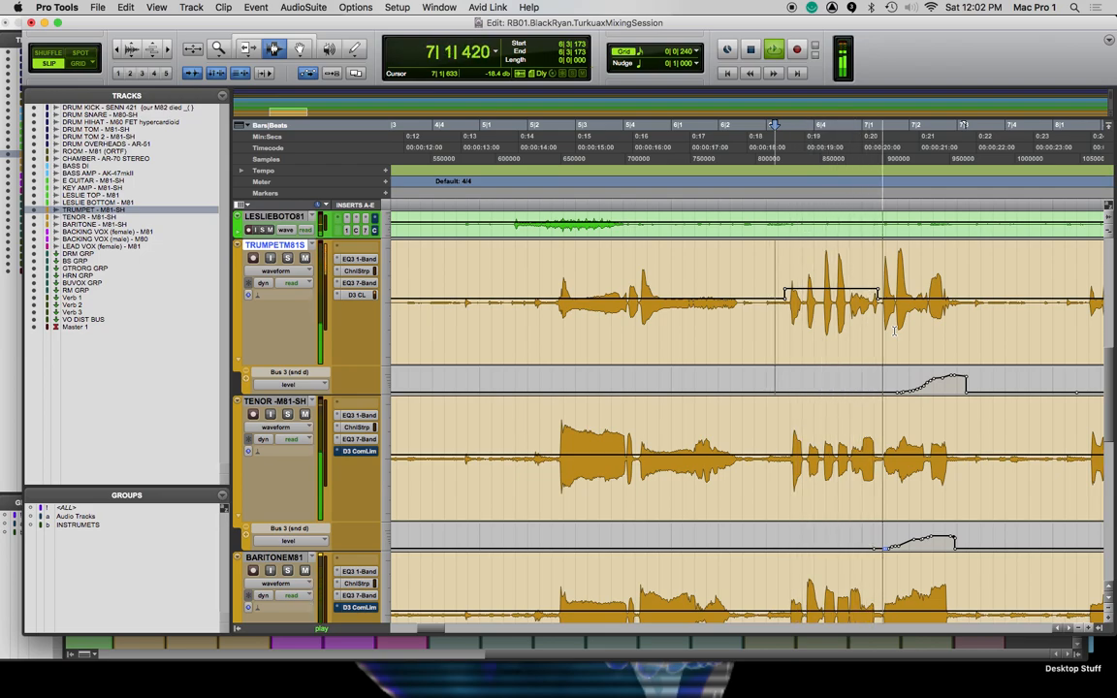
{"action": "key", "text": "space"}
Draw an extra clip gain boost with the Pencil tool over the trumpet note around 7|1, and play it back from 6|3|039
{"action": "mouse_move", "coordinate": [848, 303]}
{"action": "left_mouse_down"}
{"action": "mouse_move", "coordinate": [869, 304]}
{"action": "mouse_move", "coordinate": [855, 281]}
{"action": "mouse_move", "coordinate": [878, 285]}
{"action": "left_mouse_up"}
{"action": "key", "text": "F10"}
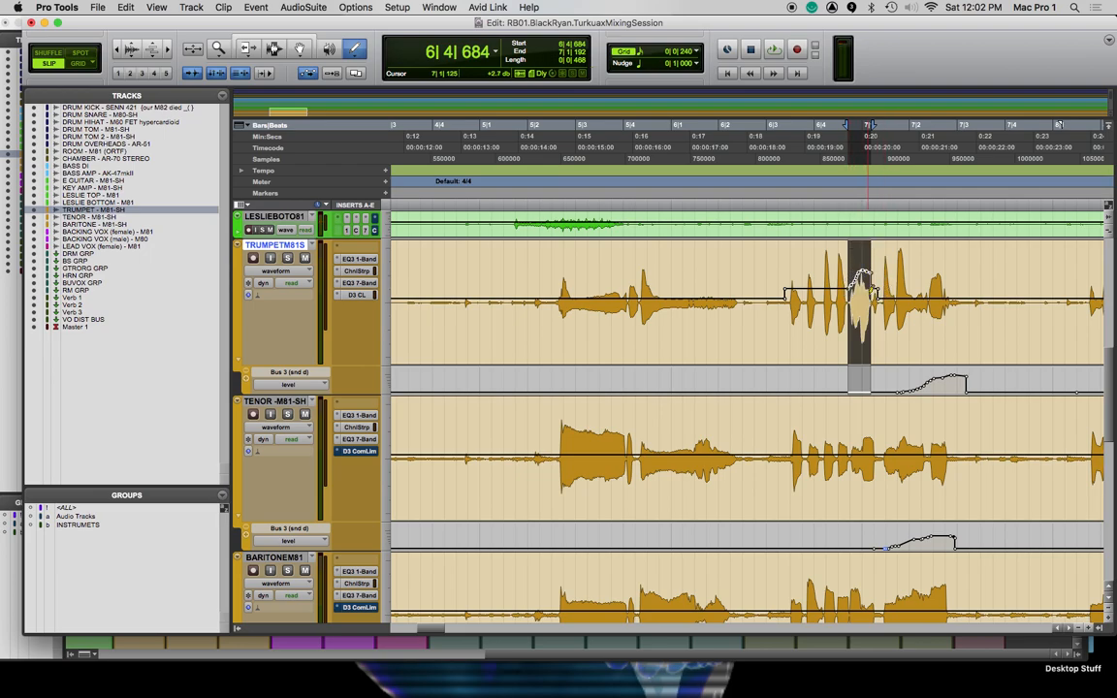
{"action": "left_click", "coordinate": [769, 149]}
{"action": "key", "text": "space"}
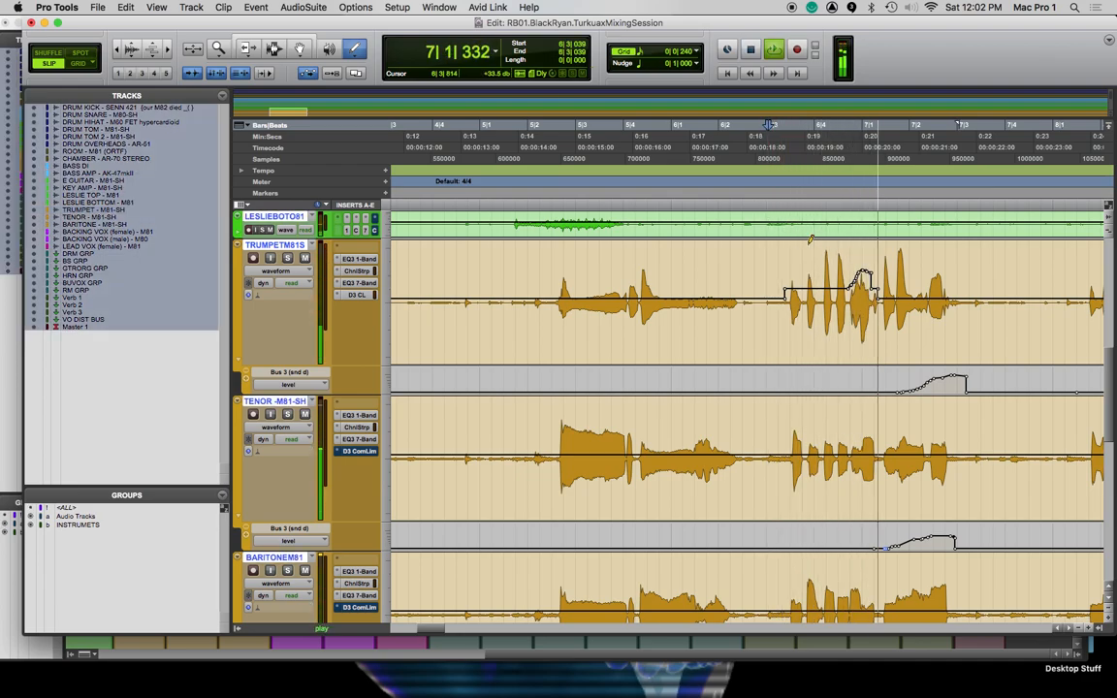
{"action": "key", "text": "space"}
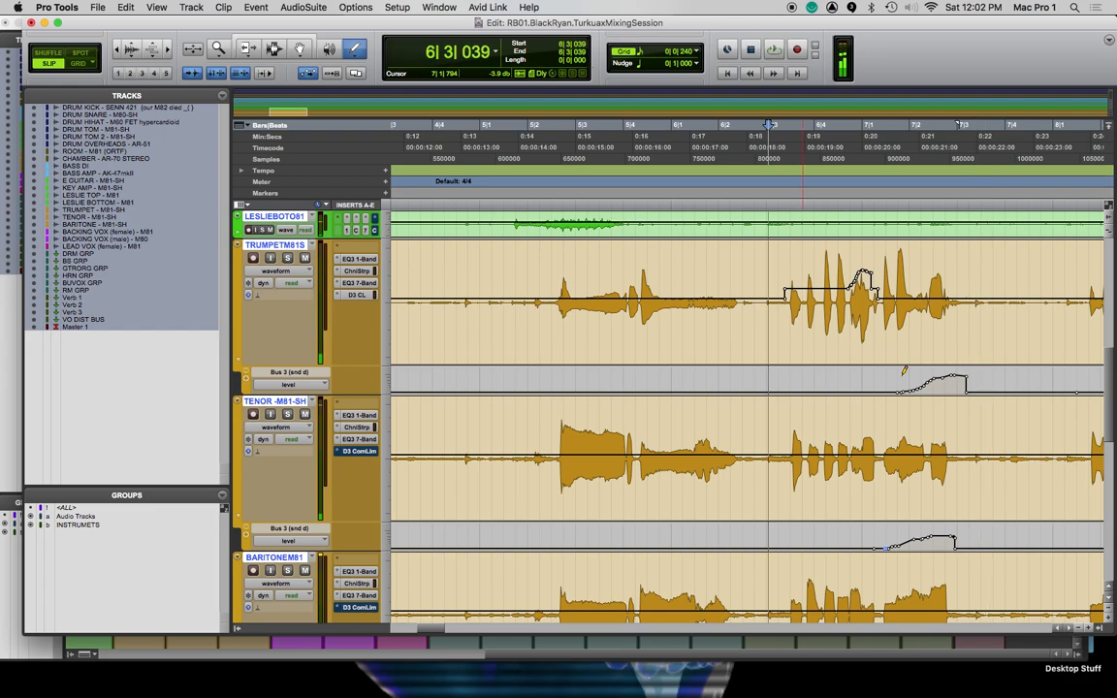
Play the tenor and baritone saxes from 7|1|326 to hear their next sustained note
{"action": "scroll", "coordinate": [850, 496], "scroll_direction": "down", "scroll_amount": 1}
{"action": "scroll", "coordinate": [850, 497], "scroll_direction": "down", "scroll_amount": 1}
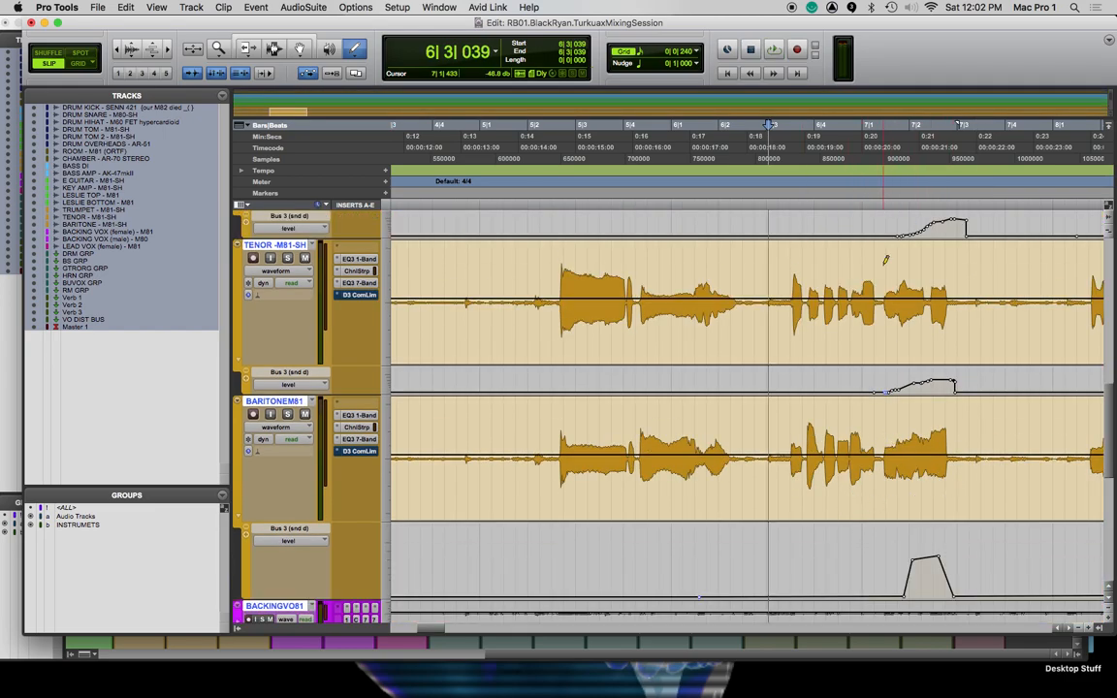
{"action": "left_click", "coordinate": [877, 201]}
{"action": "key", "text": "space"}
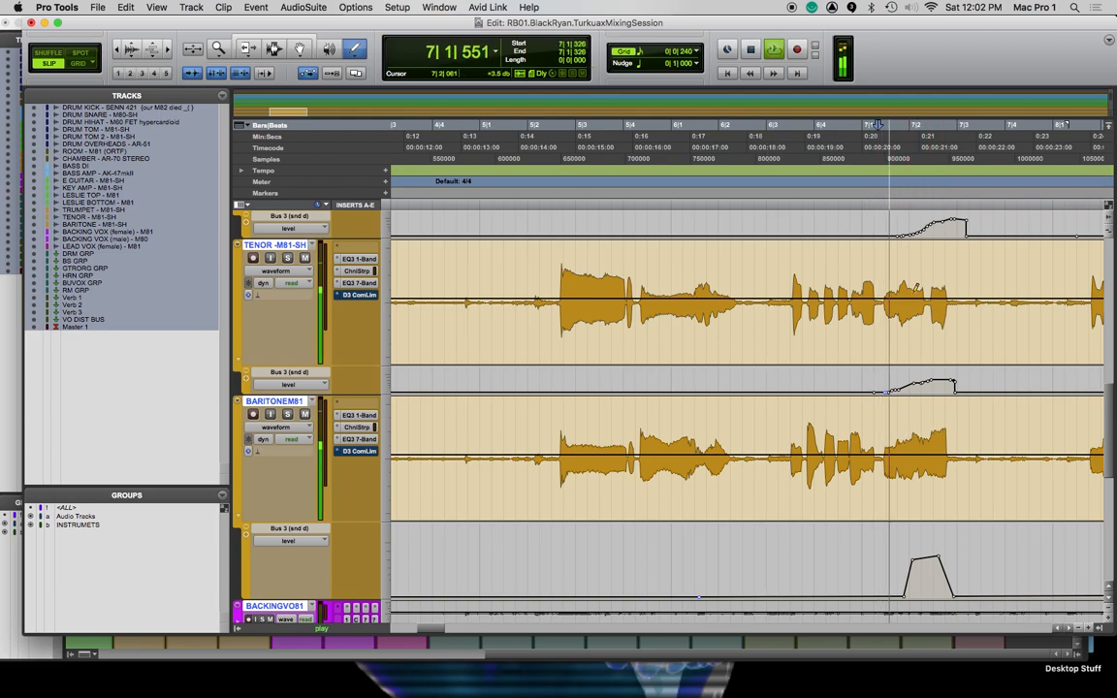
{"action": "key", "text": "space"}
{"action": "mouse_move", "coordinate": [883, 446]}
{"action": "left_mouse_down"}
{"action": "mouse_move", "coordinate": [892, 411]}
{"action": "mouse_move", "coordinate": [950, 458]}
{"action": "left_mouse_up"}
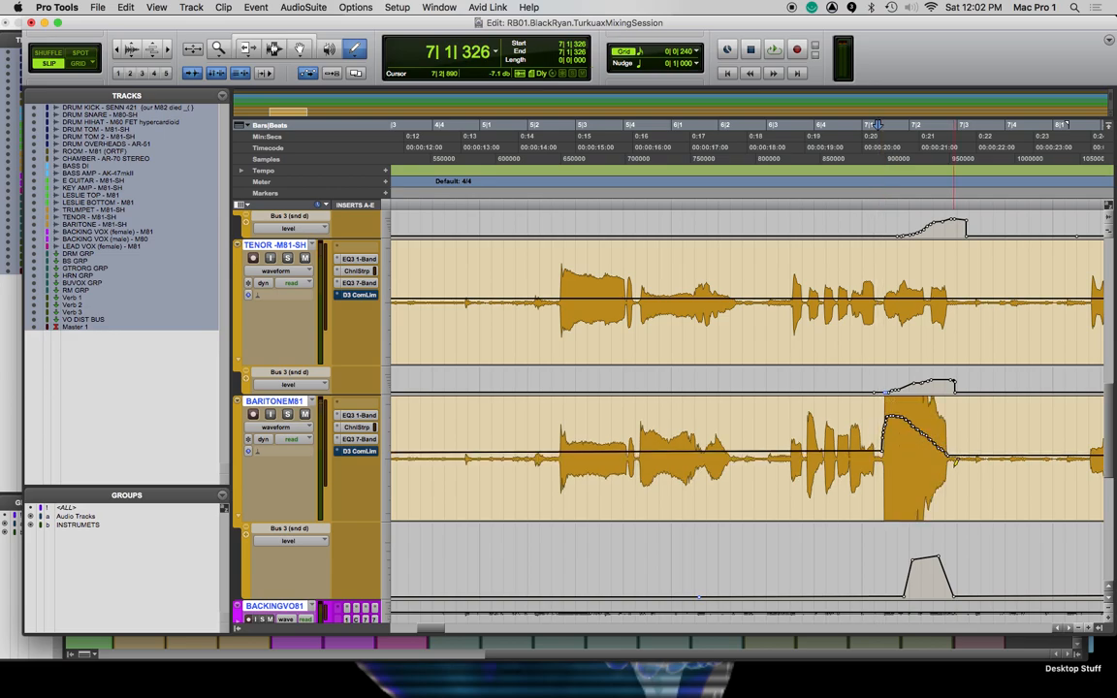
{"action": "key", "text": "super+z"}
{"action": "left_click_drag", "start_coordinate": [890, 427], "coordinate": [952, 452]}
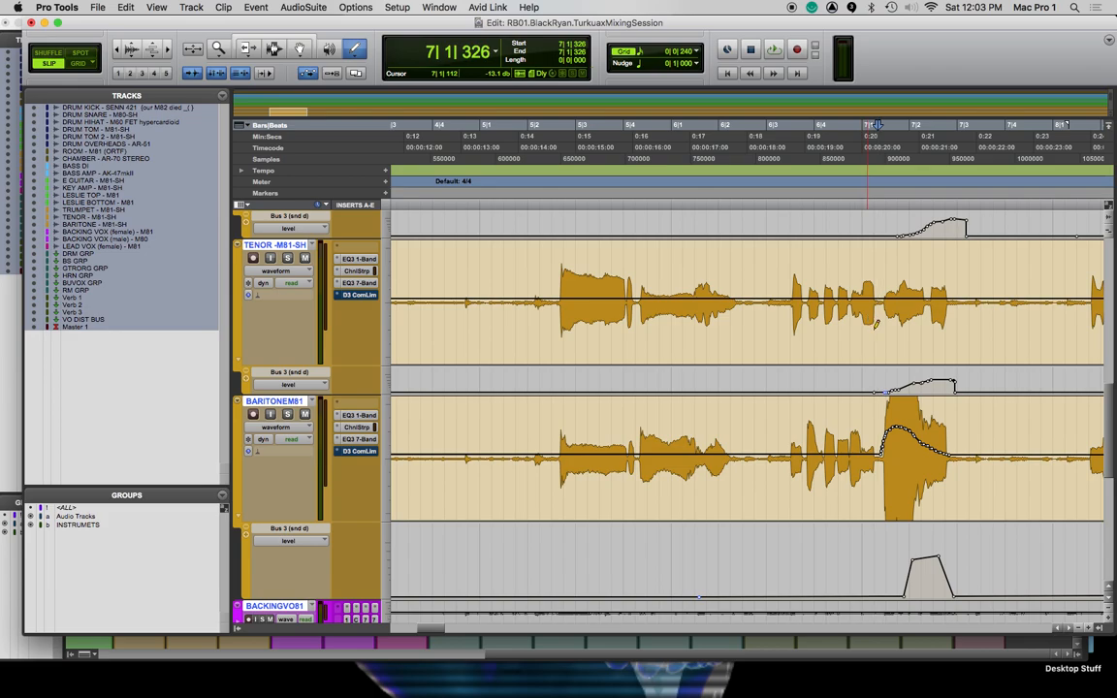
{"action": "key", "text": "super+z"}
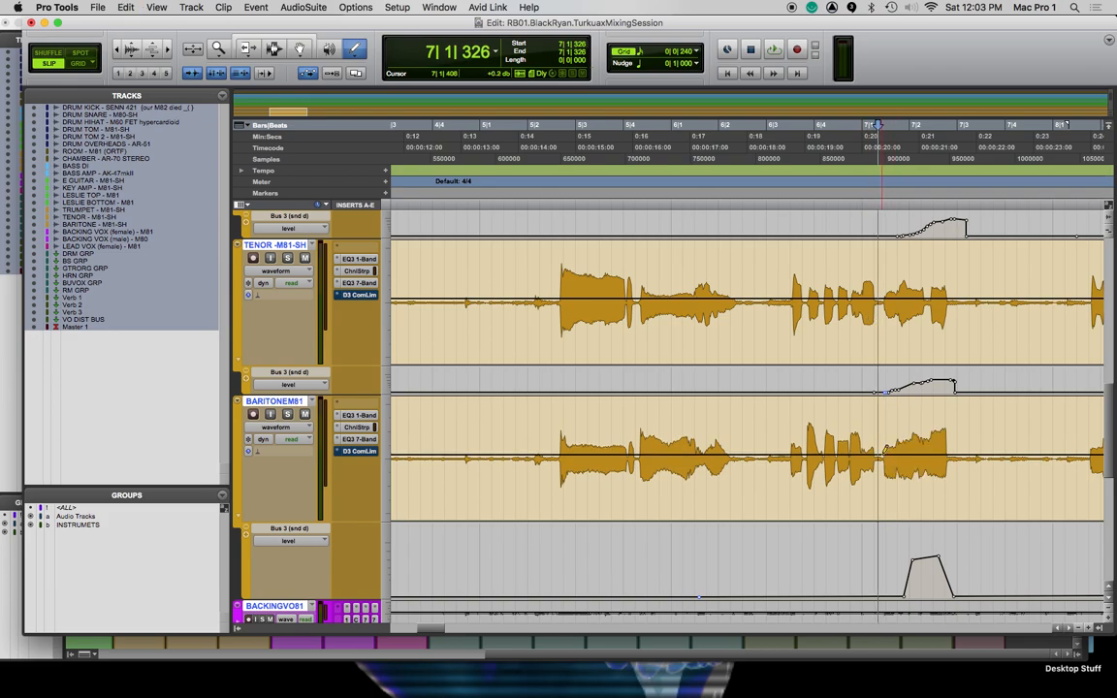
Draw a moderate clip gain boost tapering off over the baritone note between 7|1 and 7|3, and play it back from 6|4|670
{"action": "left_click_drag", "start_coordinate": [888, 443], "coordinate": [944, 456]}
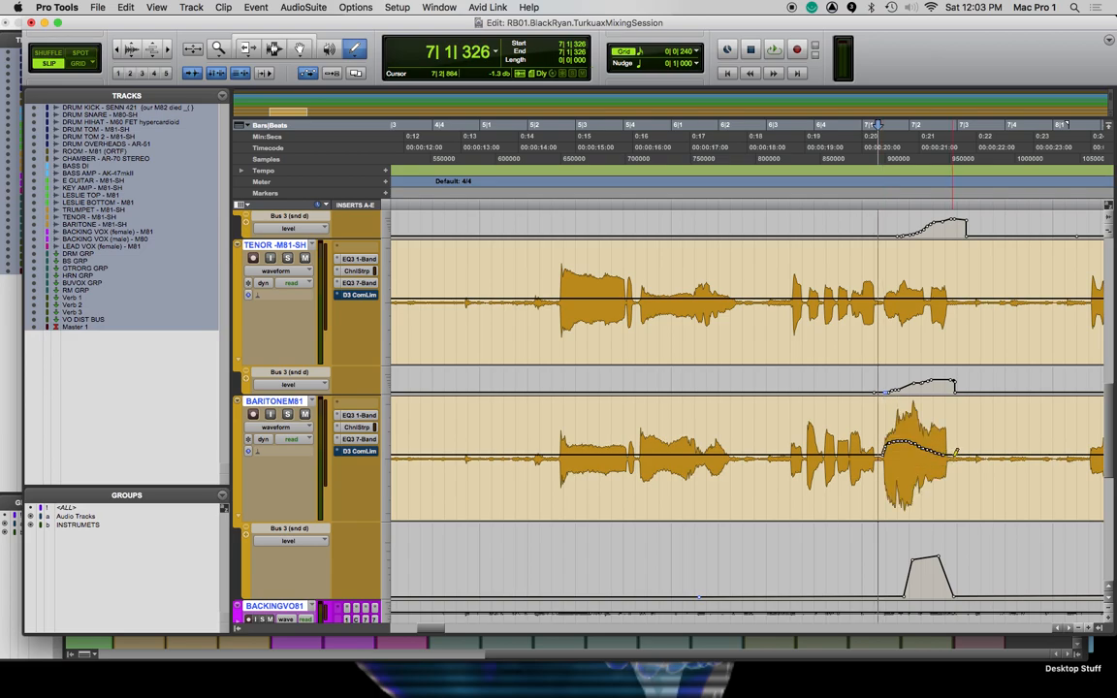
{"action": "left_click", "coordinate": [847, 204]}
{"action": "key", "text": "space"}
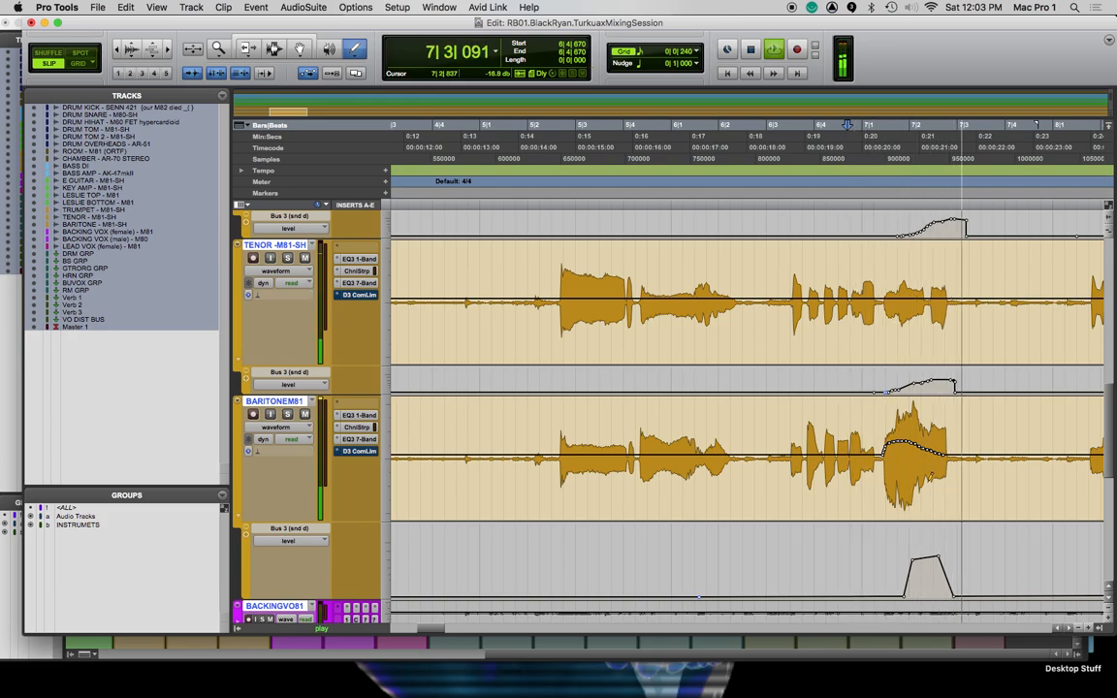
{"action": "key", "text": "space"}
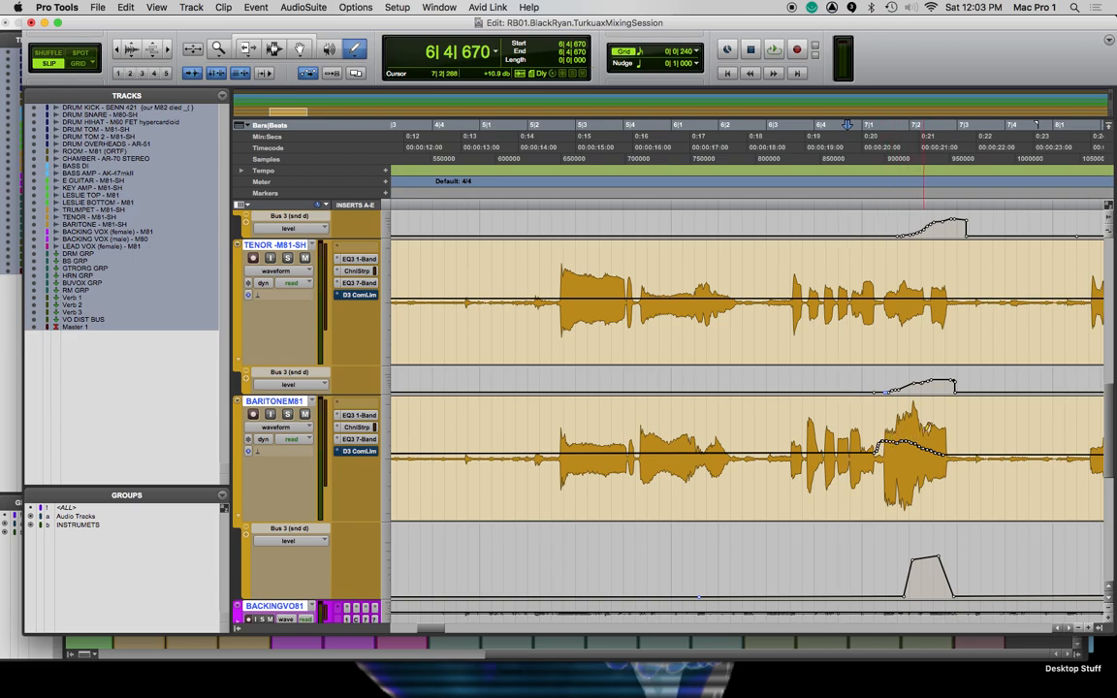
Play the passage repeatedly from 6|4|202 to evaluate the baritone clip gain curve
{"action": "left_click", "coordinate": [823, 204]}
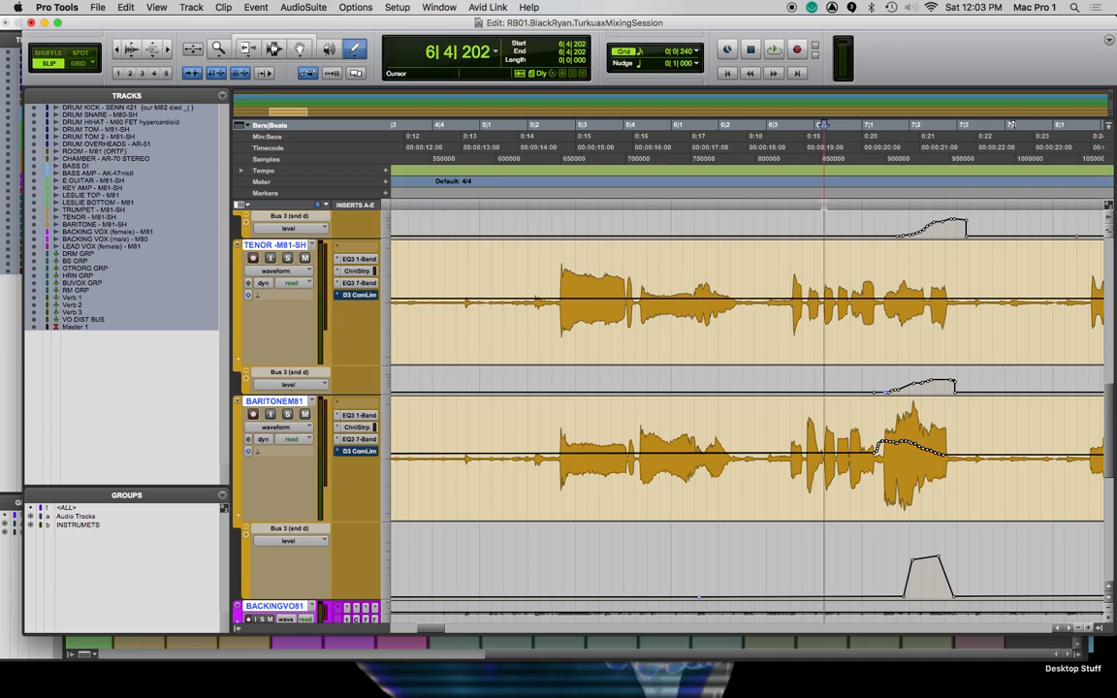
{"action": "key", "text": "space"}
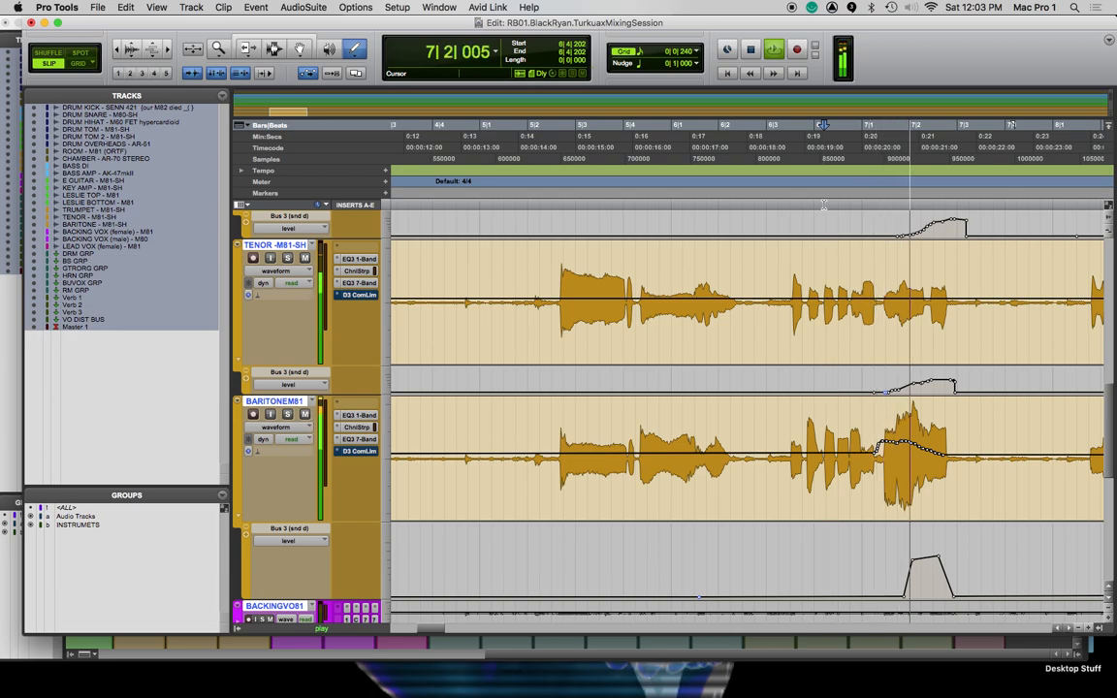
{"action": "key", "text": "space"}
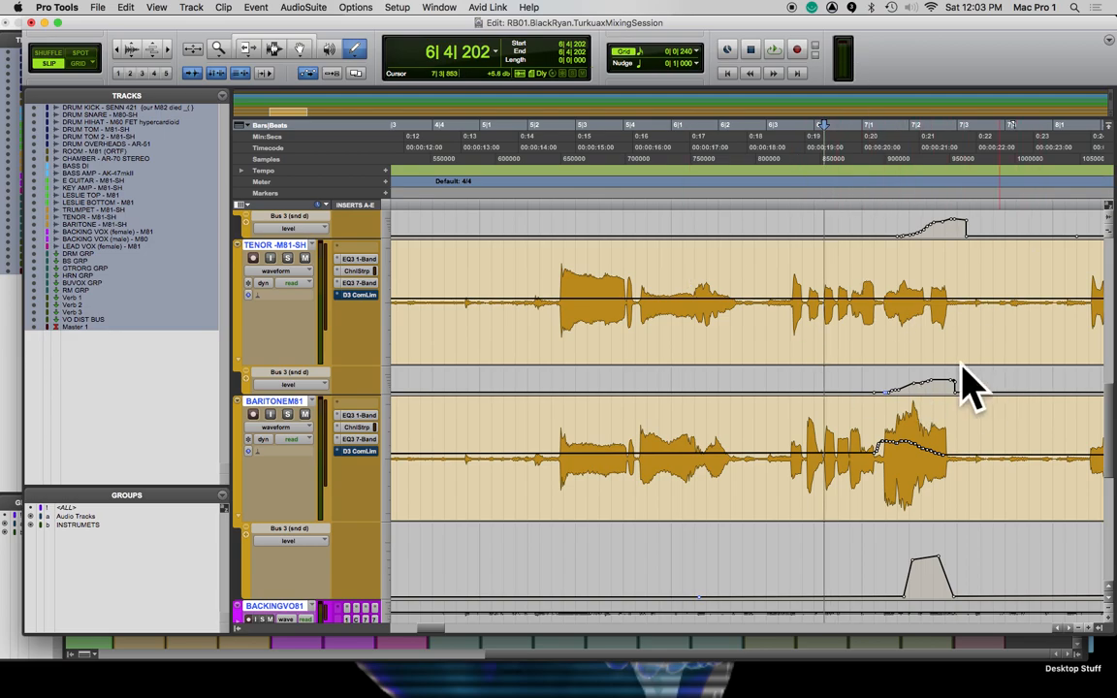
{"action": "key", "text": "space"}
{"action": "key", "text": "space"}
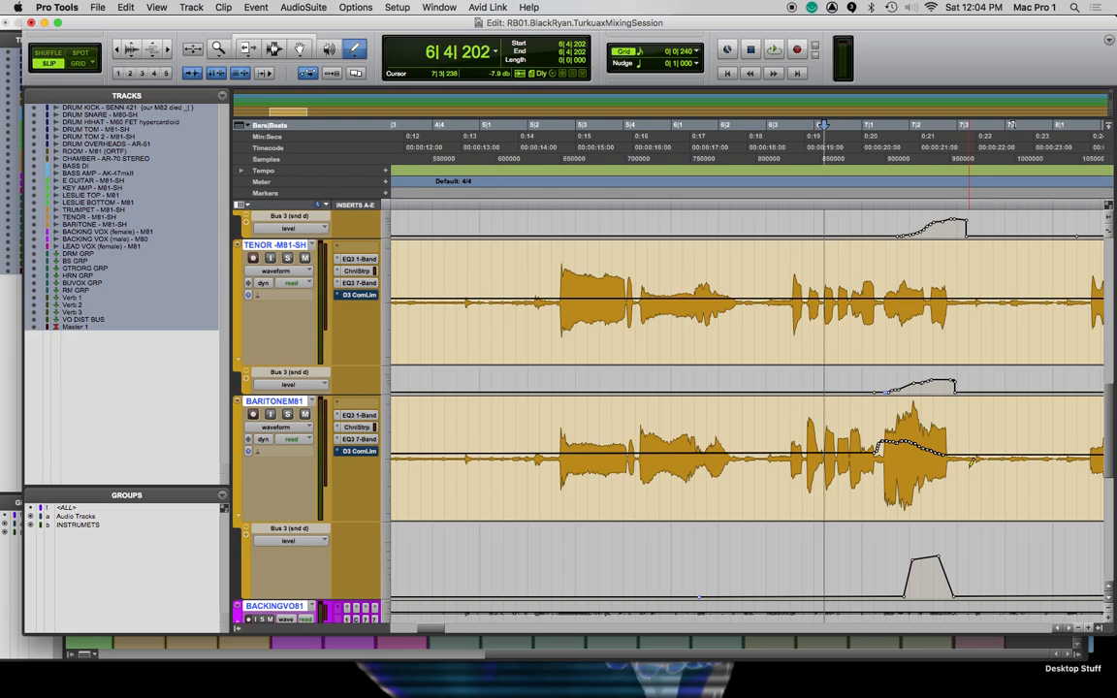
{"action": "key", "text": "space"}
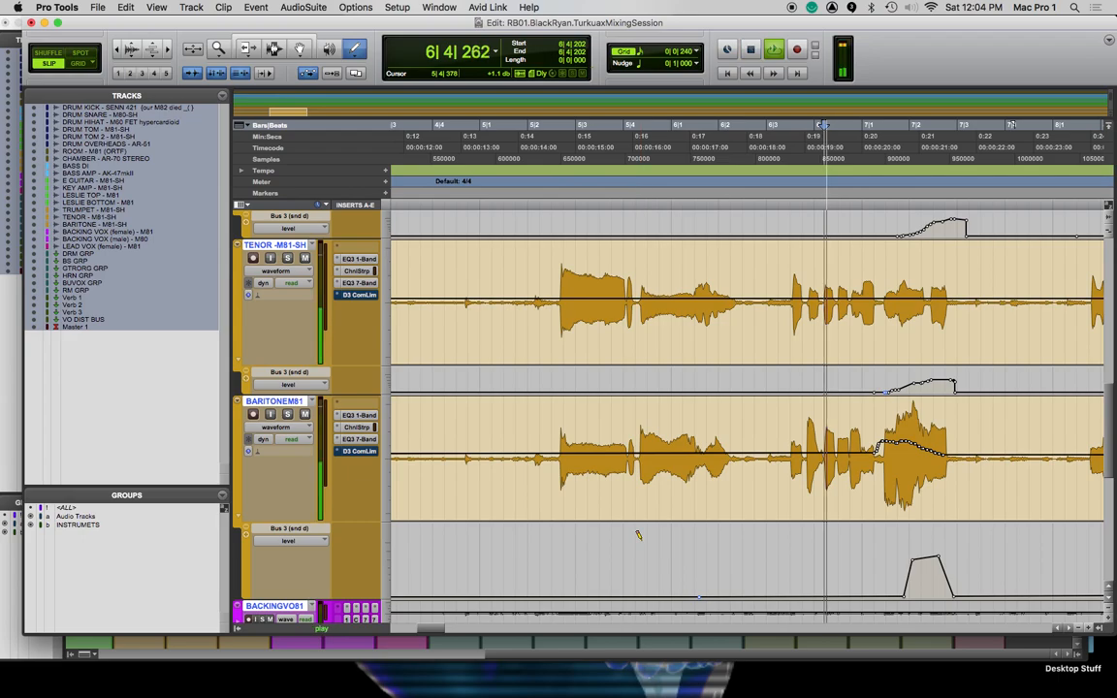
{"action": "key", "text": "space"}
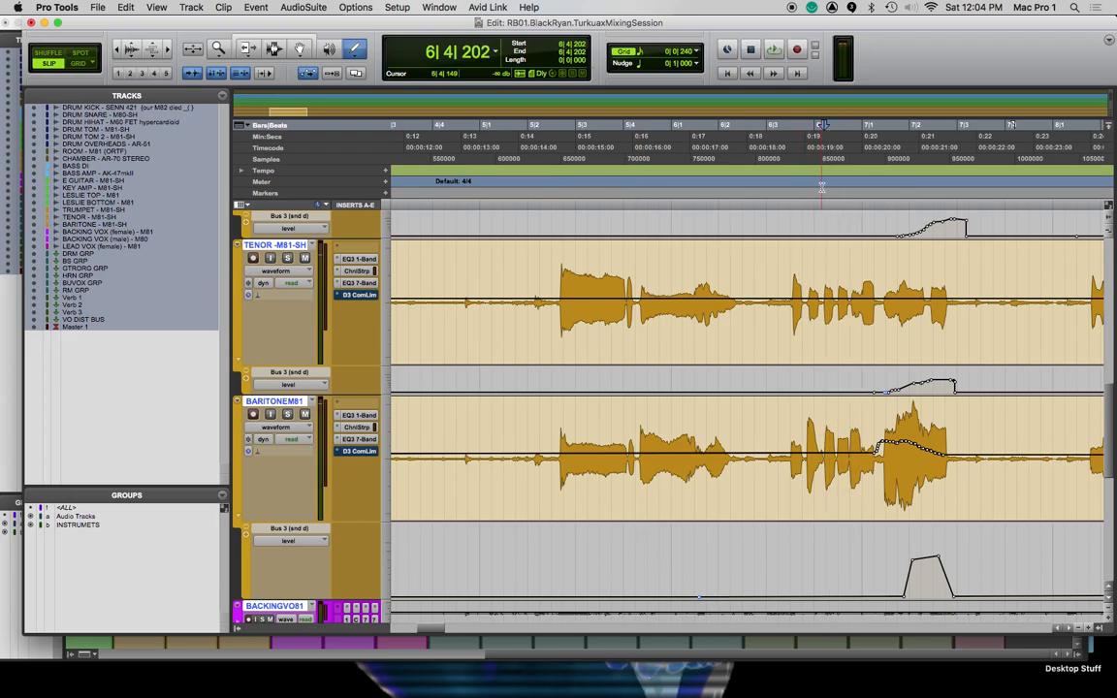
Review the clip gain settings on the backing and lead vocal clips across the song
{"action": "key", "text": "super+bracketleft"}
{"action": "key", "text": "super+bracketleft"}
{"action": "key", "text": "super+bracketleft"}
{"action": "key", "text": "super+bracketleft"}
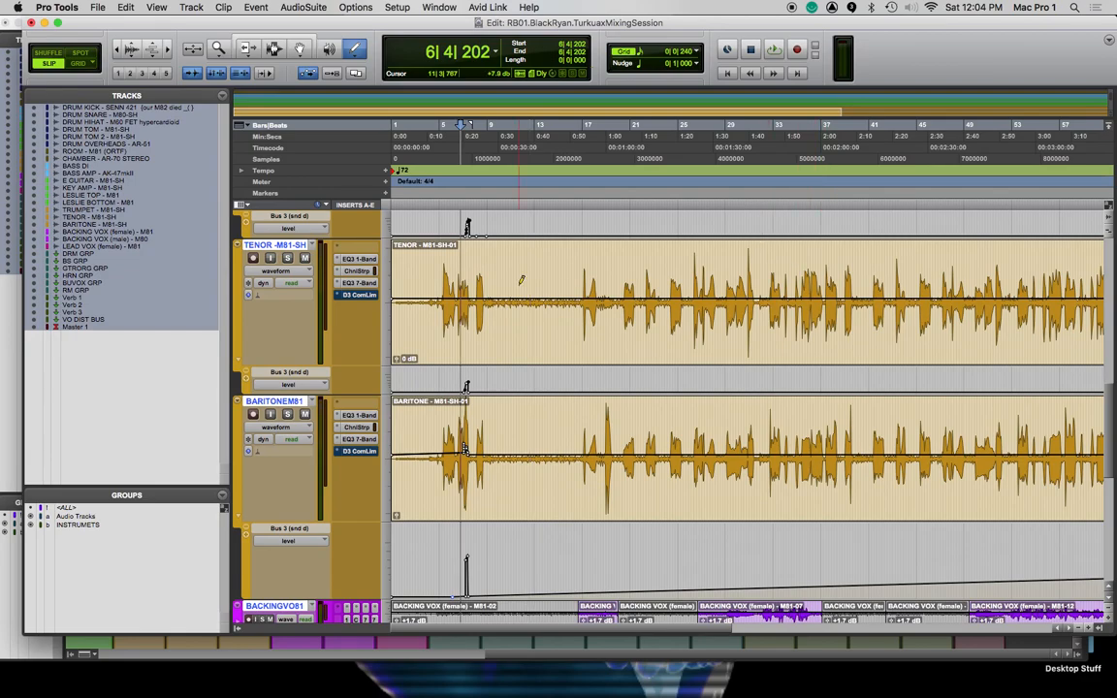
{"action": "scroll", "coordinate": [604, 376], "scroll_direction": "down", "scroll_amount": 6}
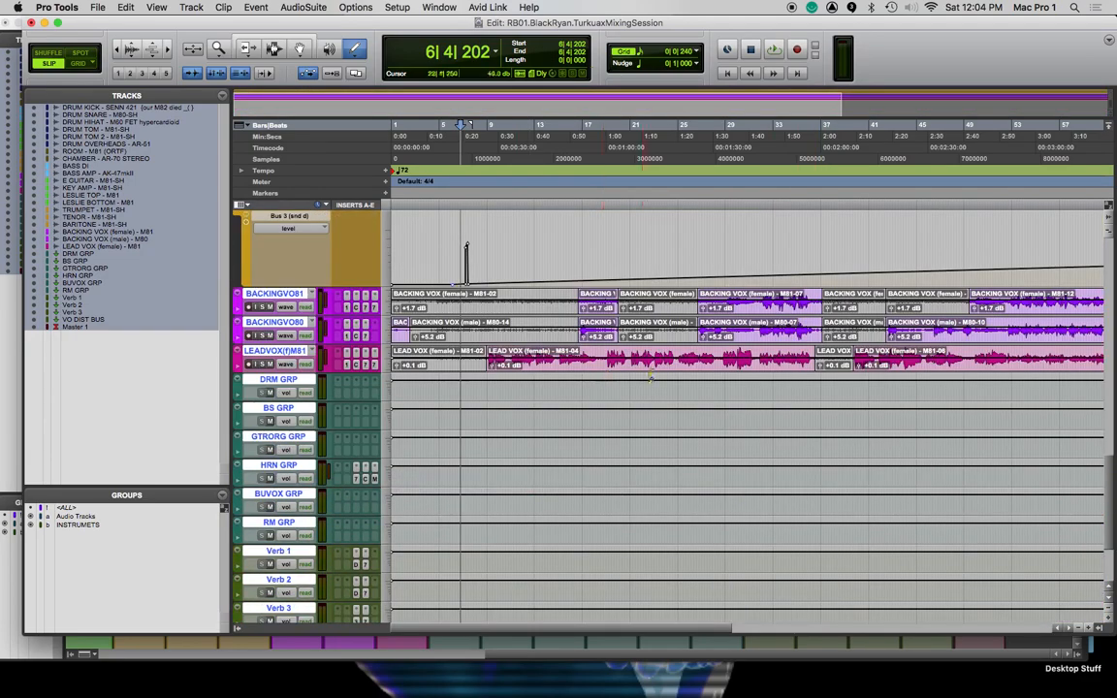
{"action": "scroll", "coordinate": [649, 362], "scroll_direction": "right", "scroll_amount": 10}
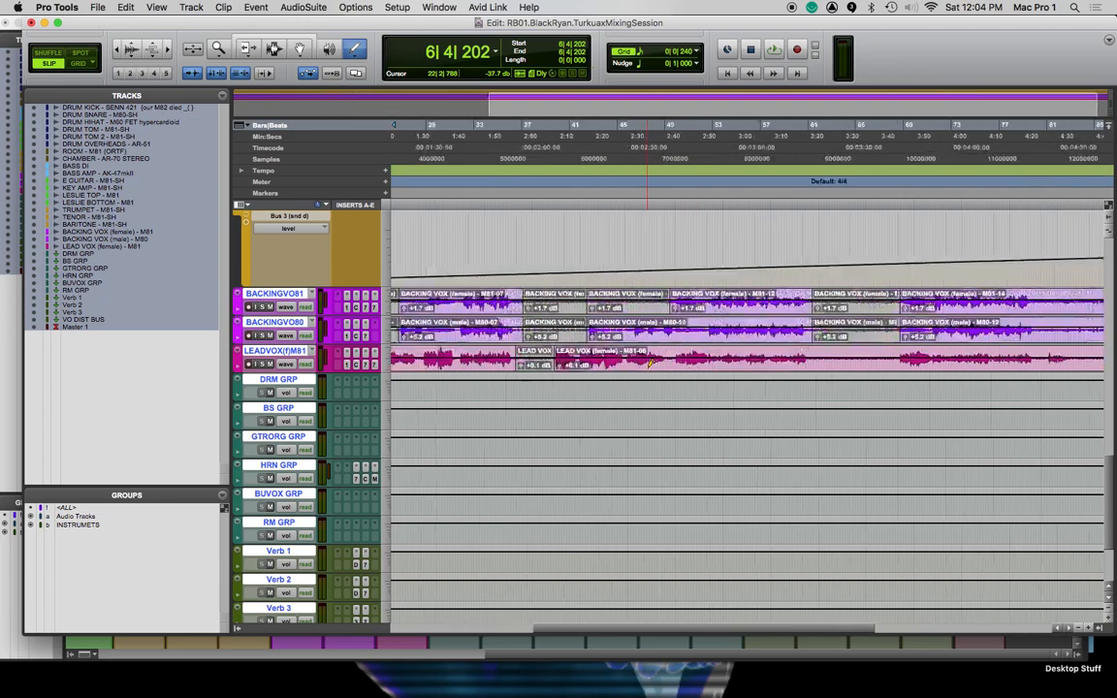
Review the automation modes of the female backing vocal in the Mix window without changing the mode, and return to the Edit window
{"action": "key", "text": "super+equal"}
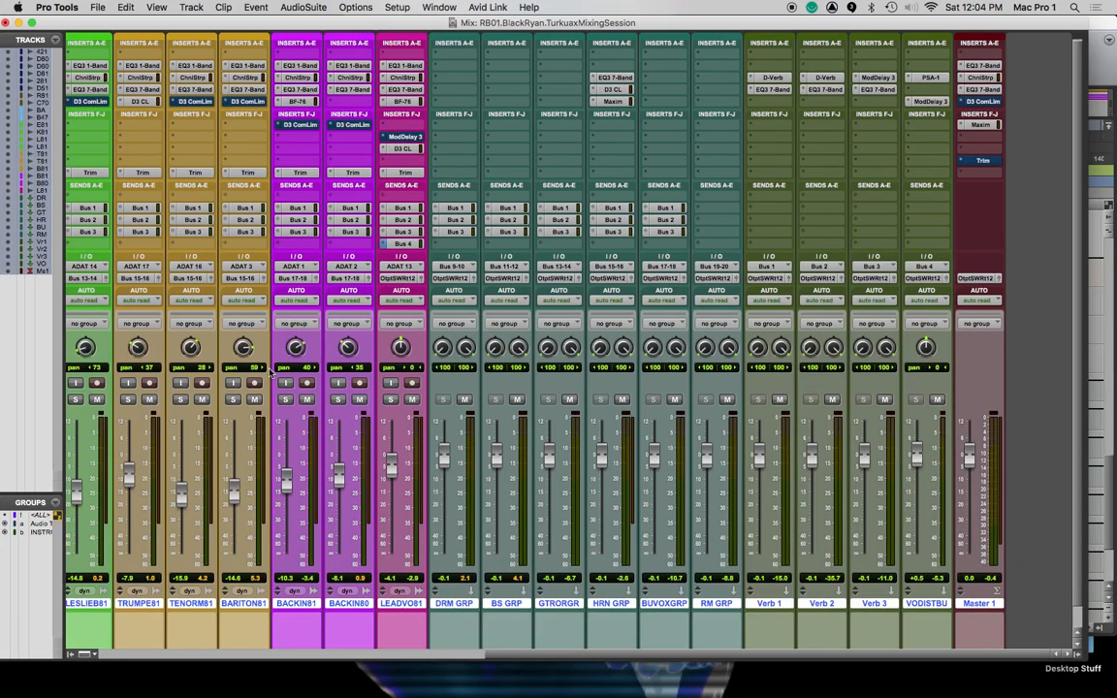
{"action": "left_click", "coordinate": [301, 302]}
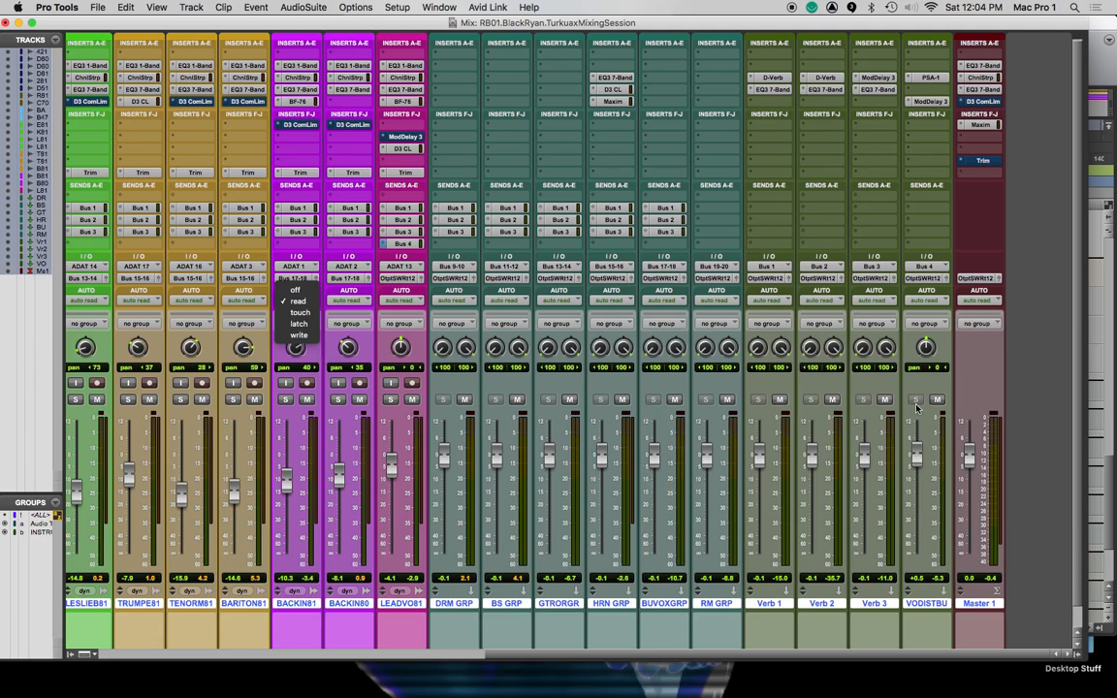
{"action": "left_click", "coordinate": [983, 356]}
{"action": "scroll", "coordinate": [584, 258], "scroll_direction": "left", "scroll_amount": 7}
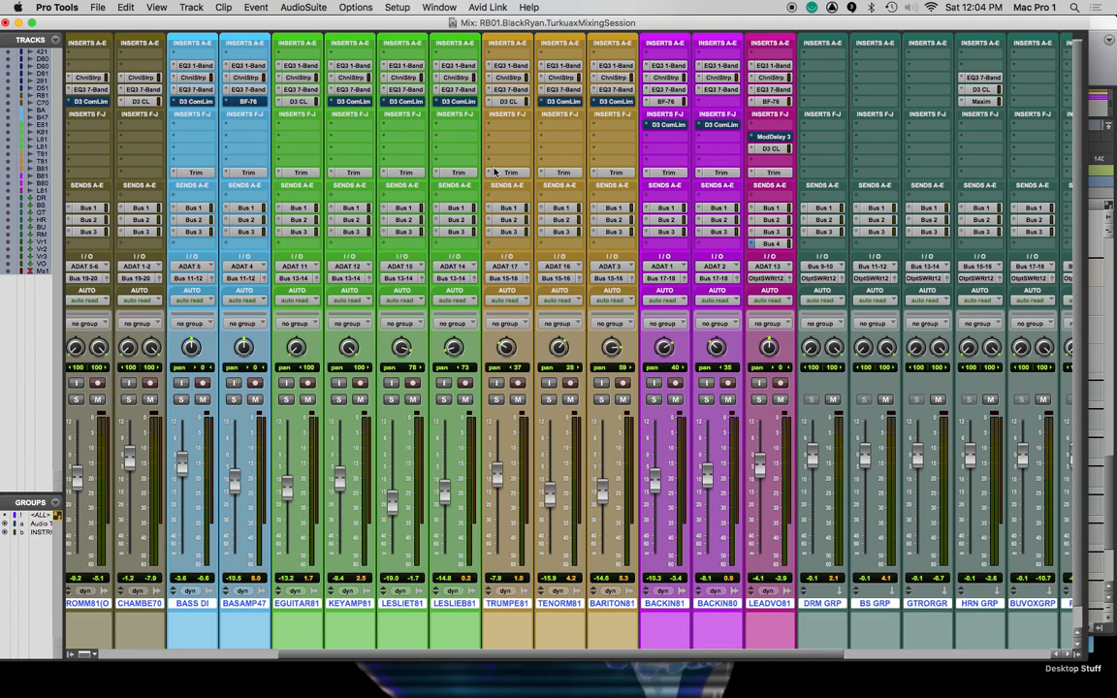
{"action": "key", "text": "super+equal"}
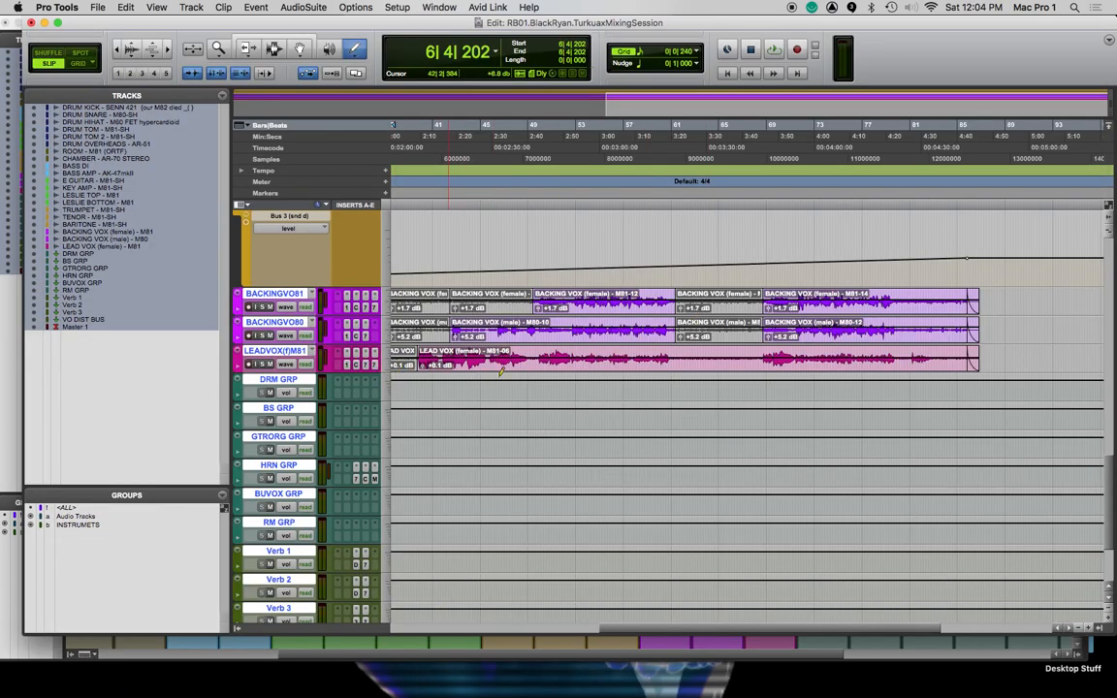
Show volume, mute, pan and Bus 1 send level automation lanes under the lead vocal track, leaving the last lane's type unchanged
{"action": "scroll", "coordinate": [502, 372], "scroll_direction": "left", "scroll_amount": 10}
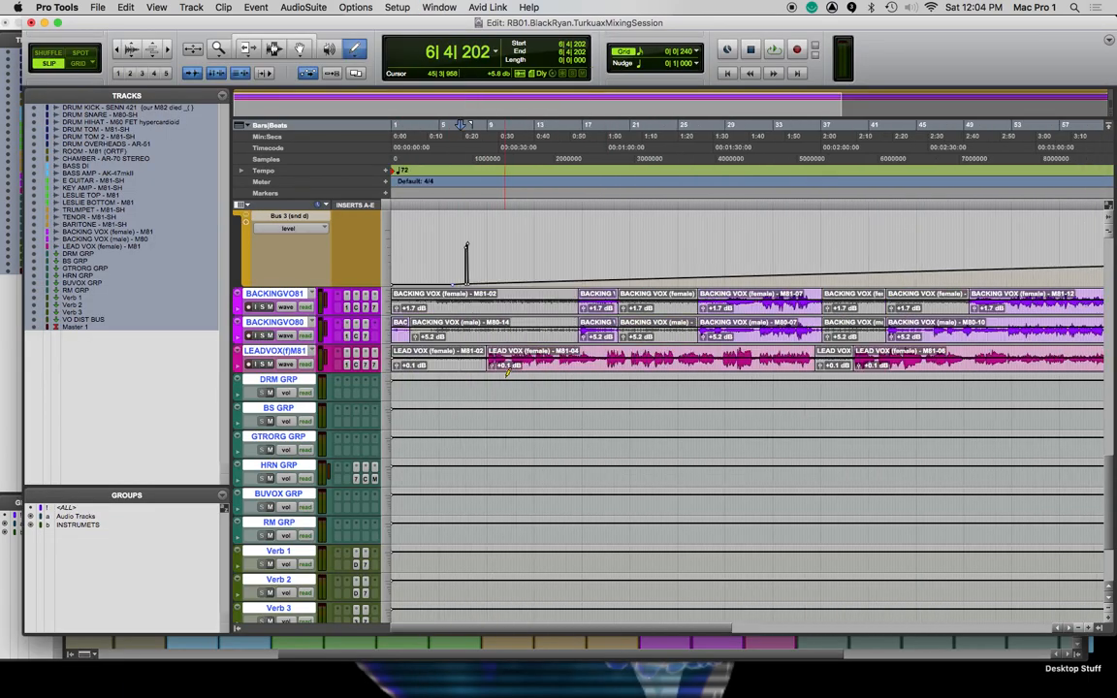
{"action": "left_click", "coordinate": [244, 369]}
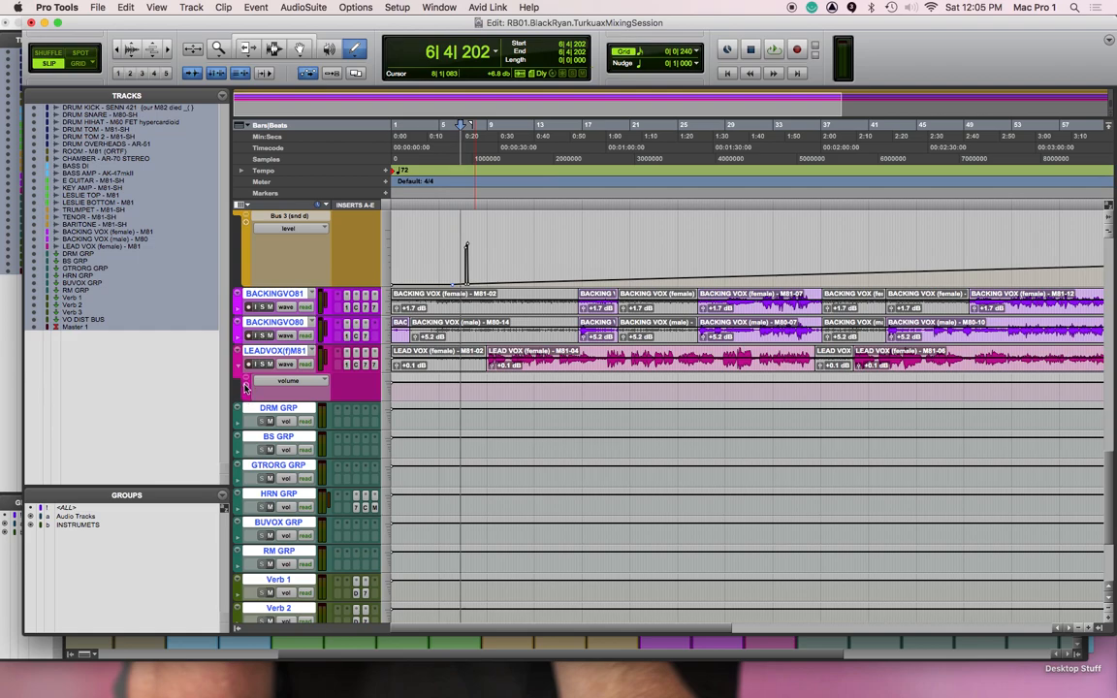
{"action": "left_click", "coordinate": [246, 387]}
{"action": "left_click", "coordinate": [245, 414]}
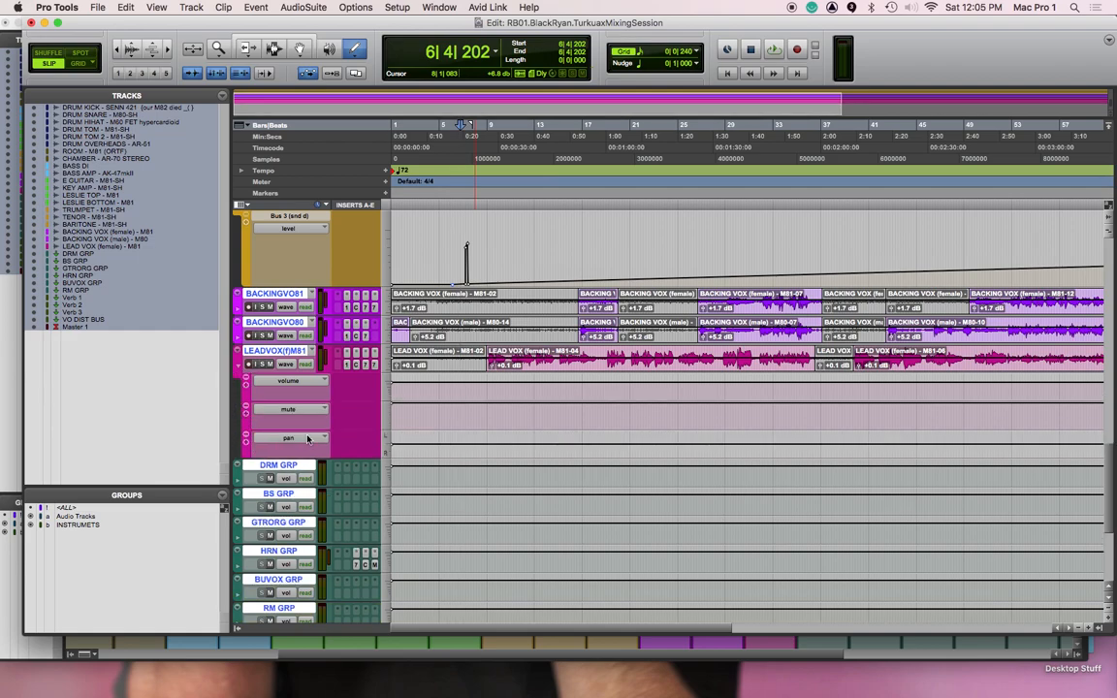
{"action": "left_click", "coordinate": [245, 442]}
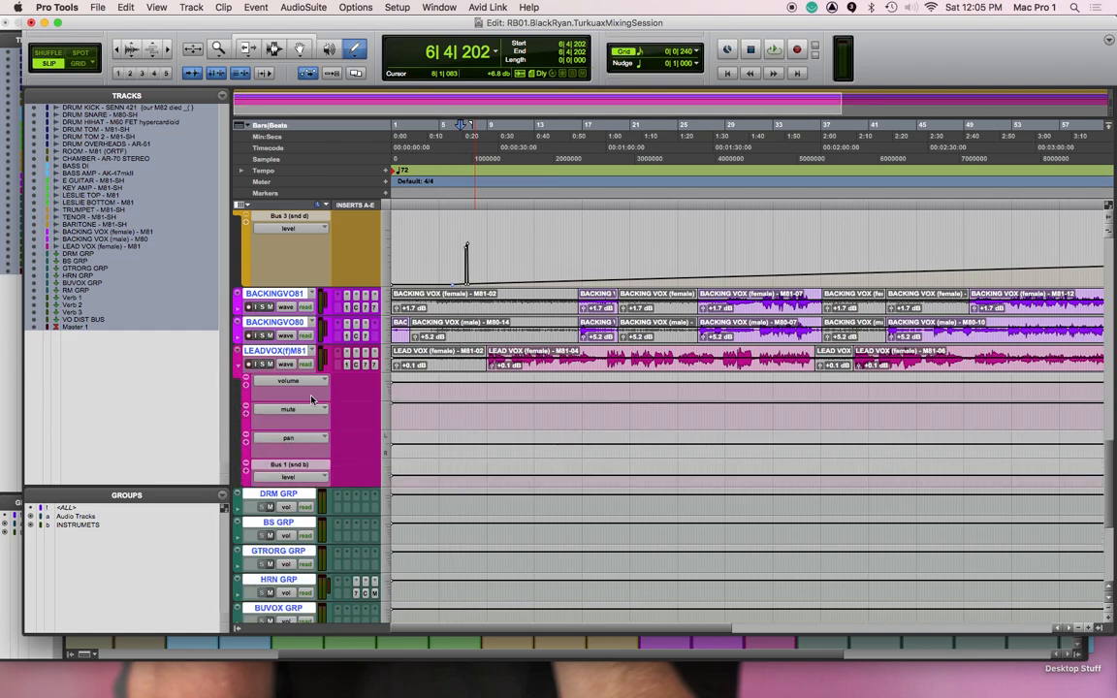
{"action": "left_click", "coordinate": [312, 477]}
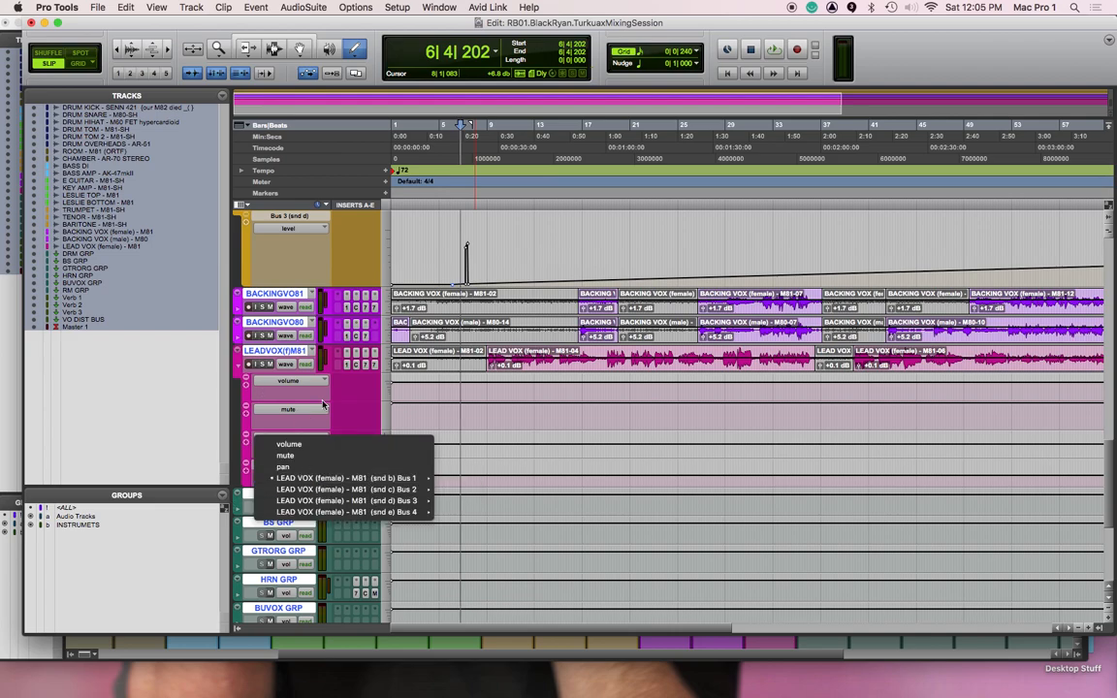
{"action": "left_click", "coordinate": [233, 419]}
Play the session from 28|3|542 and pull the Master 1 fader all the way down in the Mix window
{"action": "scroll", "coordinate": [708, 406], "scroll_direction": "right", "scroll_amount": 10}
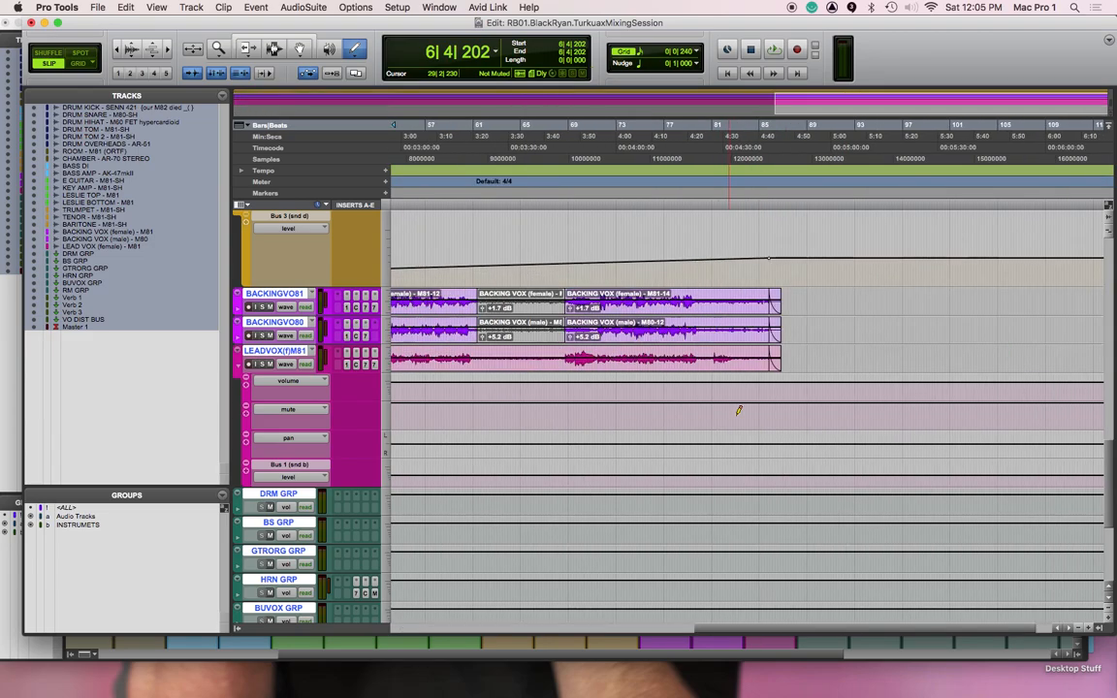
{"action": "scroll", "coordinate": [650, 407], "scroll_direction": "left", "scroll_amount": 10}
{"action": "scroll", "coordinate": [647, 407], "scroll_direction": "up", "scroll_amount": 10}
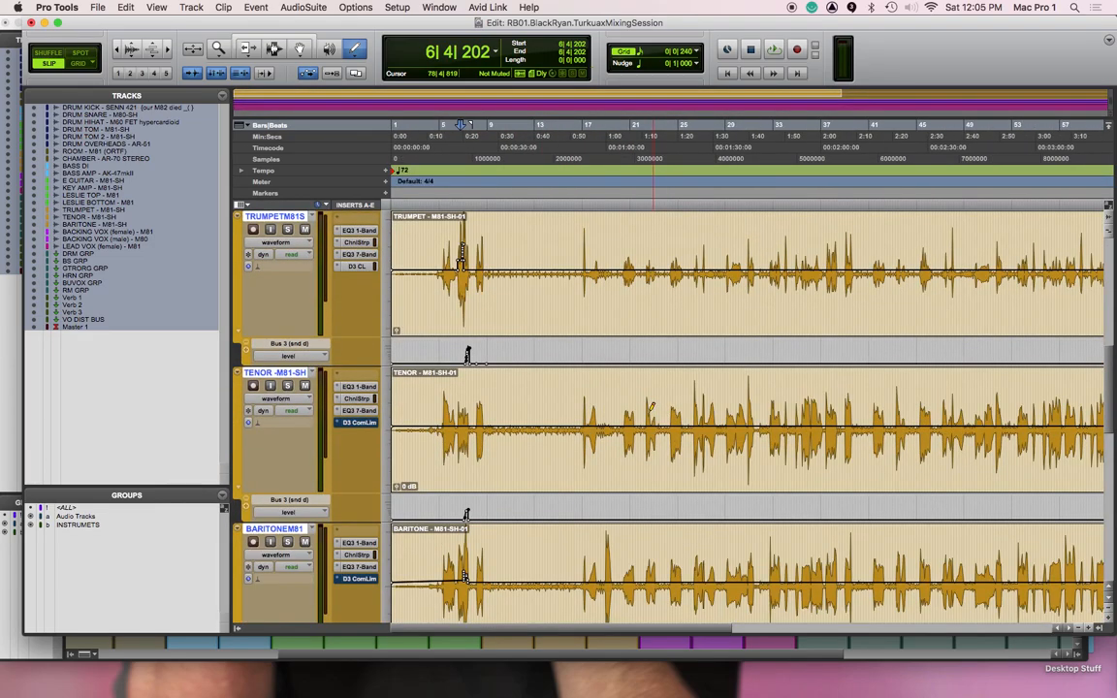
{"action": "scroll", "coordinate": [644, 407], "scroll_direction": "down", "scroll_amount": 4}
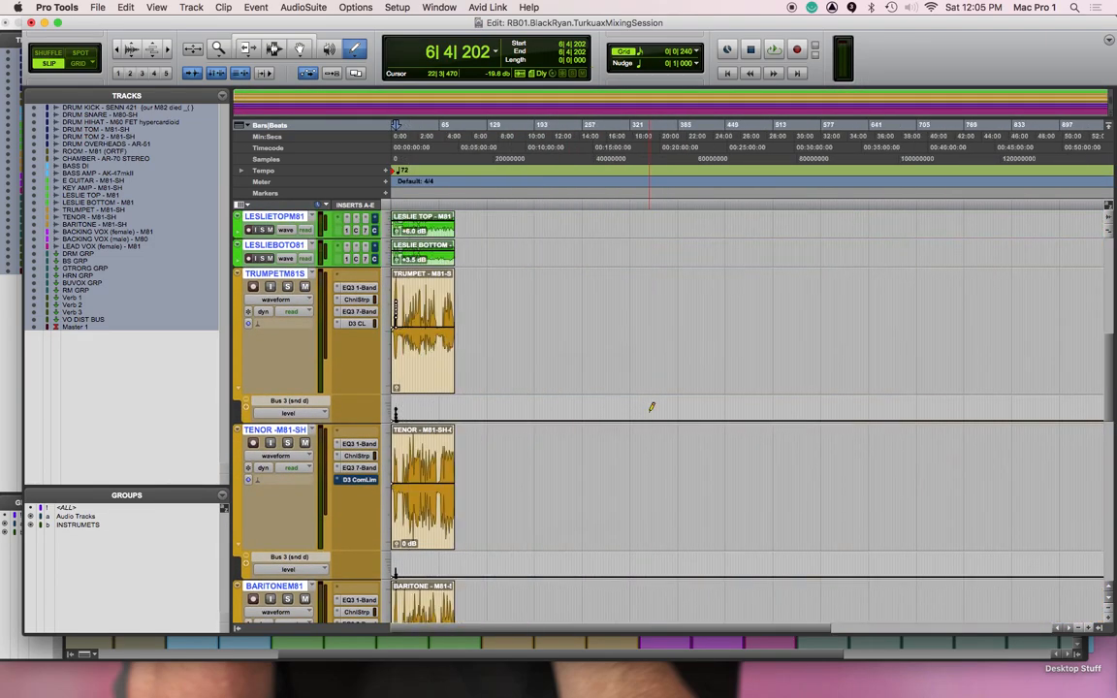
{"action": "scroll", "coordinate": [561, 444], "scroll_direction": "up", "scroll_amount": 5}
{"action": "left_click", "coordinate": [412, 147]}
{"action": "key", "text": "space"}
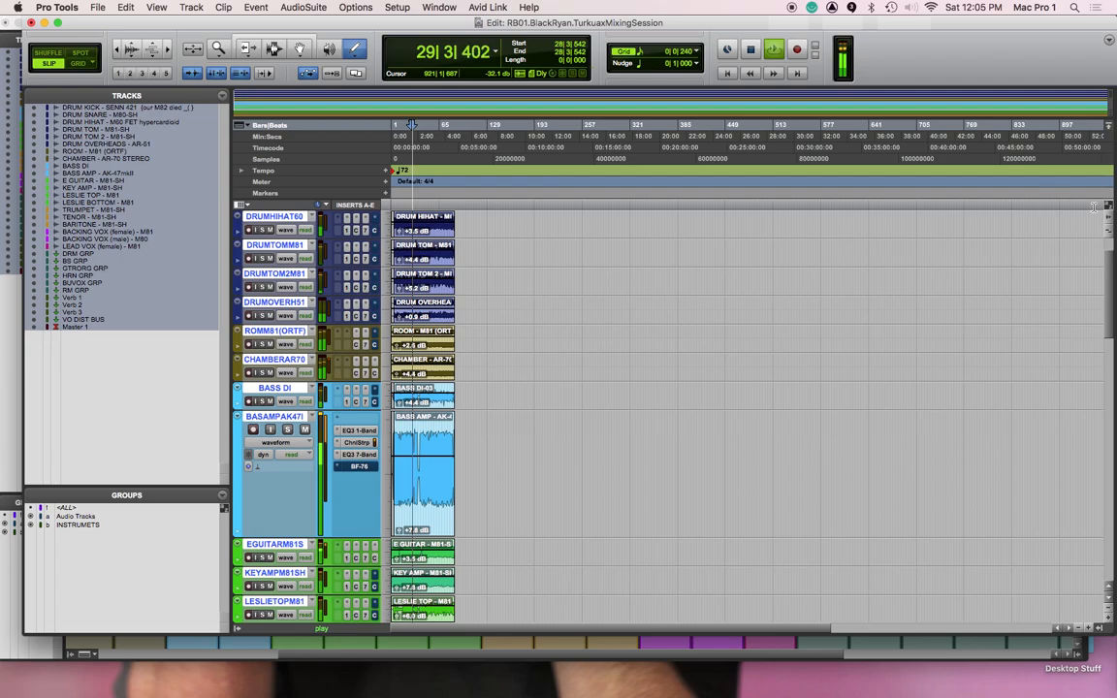
{"action": "key", "text": "super+equal"}
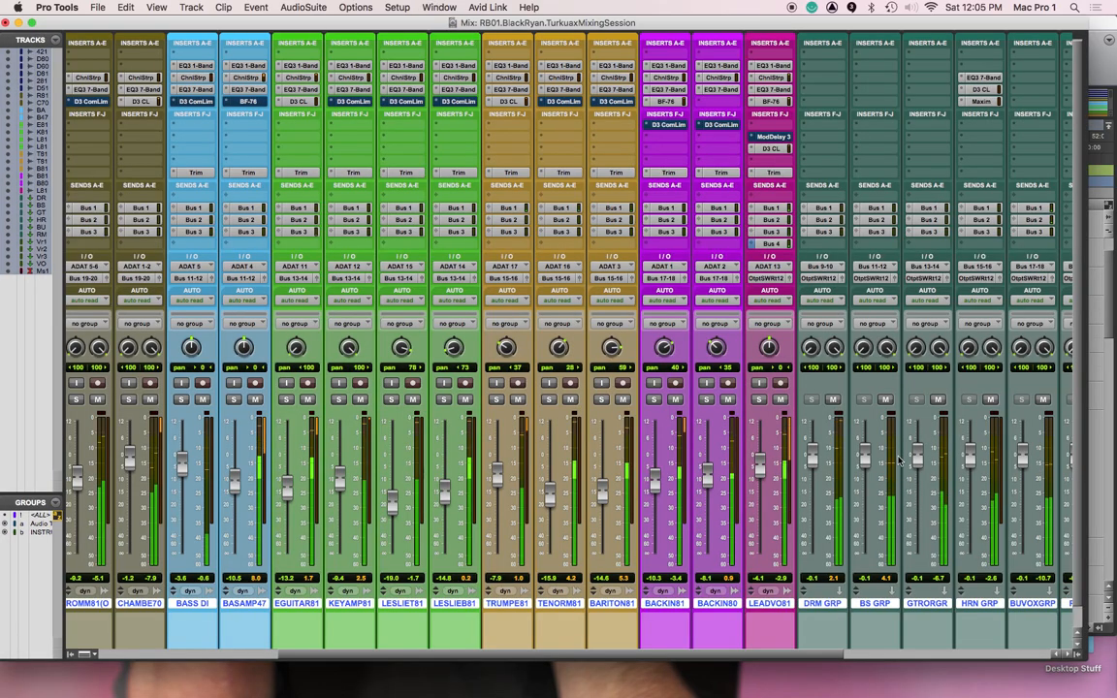
{"action": "scroll", "coordinate": [958, 488], "scroll_direction": "right", "scroll_amount": 5}
{"action": "left_click_drag", "start_coordinate": [969, 456], "coordinate": [974, 556]}
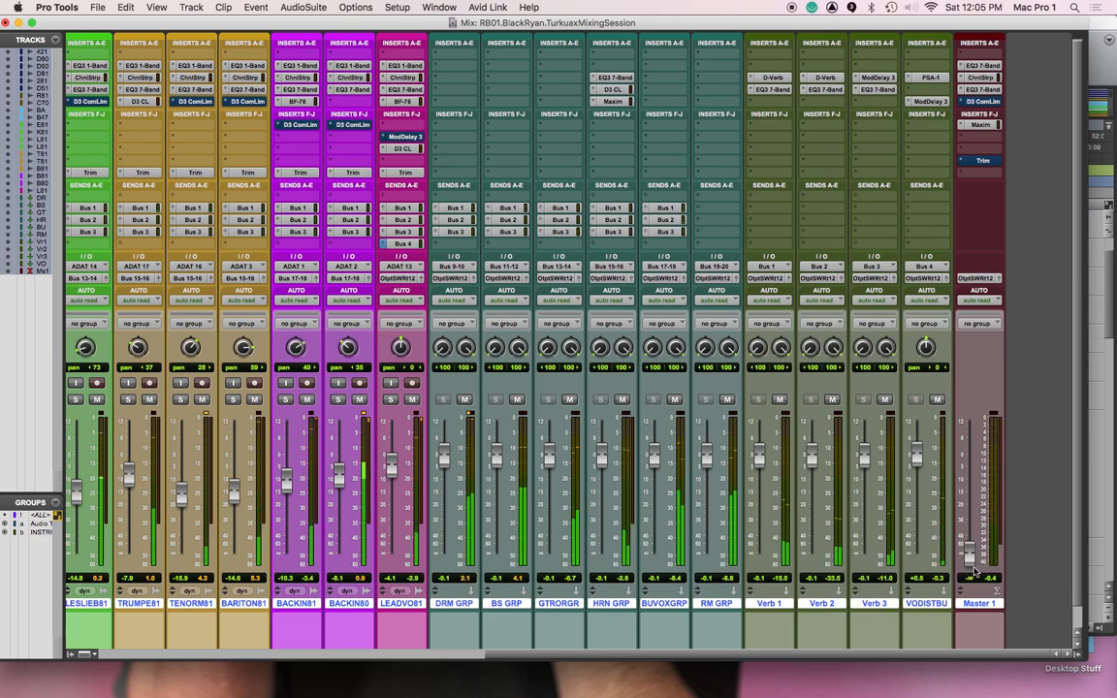